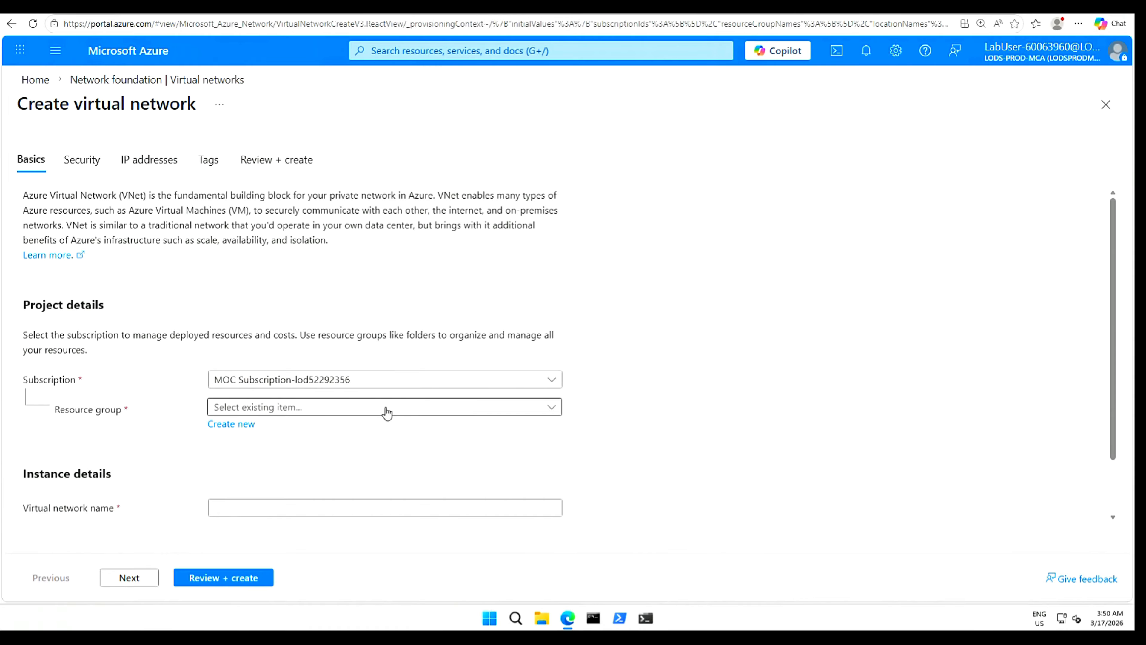
Create a new resource group named myResourceGroup for the virtual network.
{"action": "left_click", "coordinate": [249, 425]}
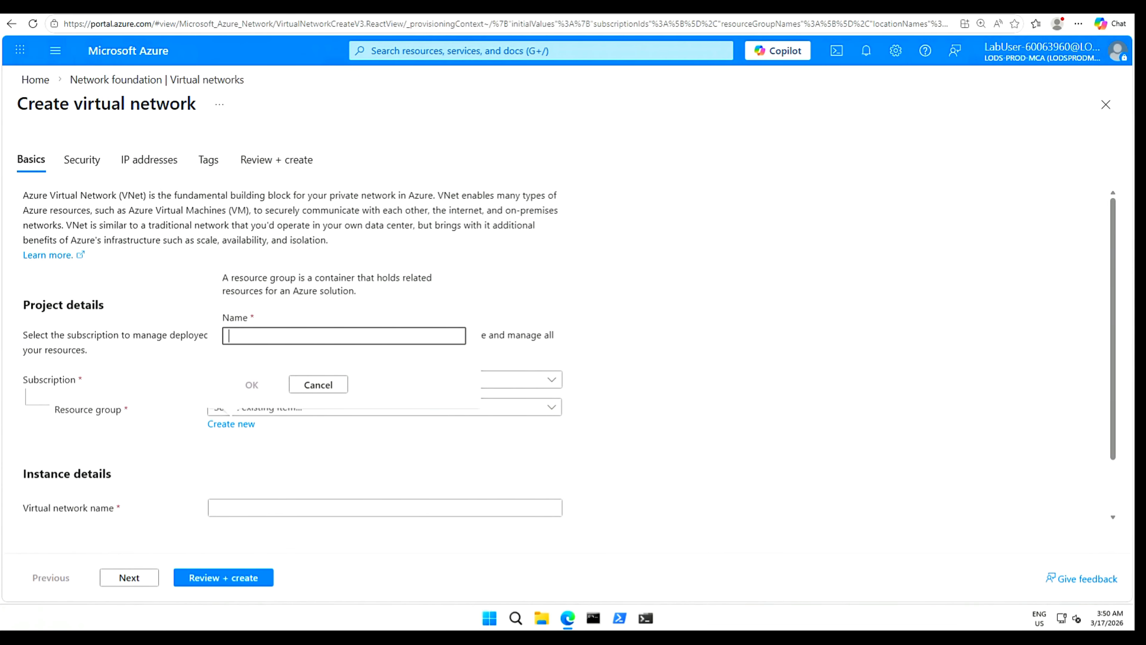
{"action": "type", "text": "myResourceGroup"}
{"action": "left_click", "coordinate": [252, 386]}
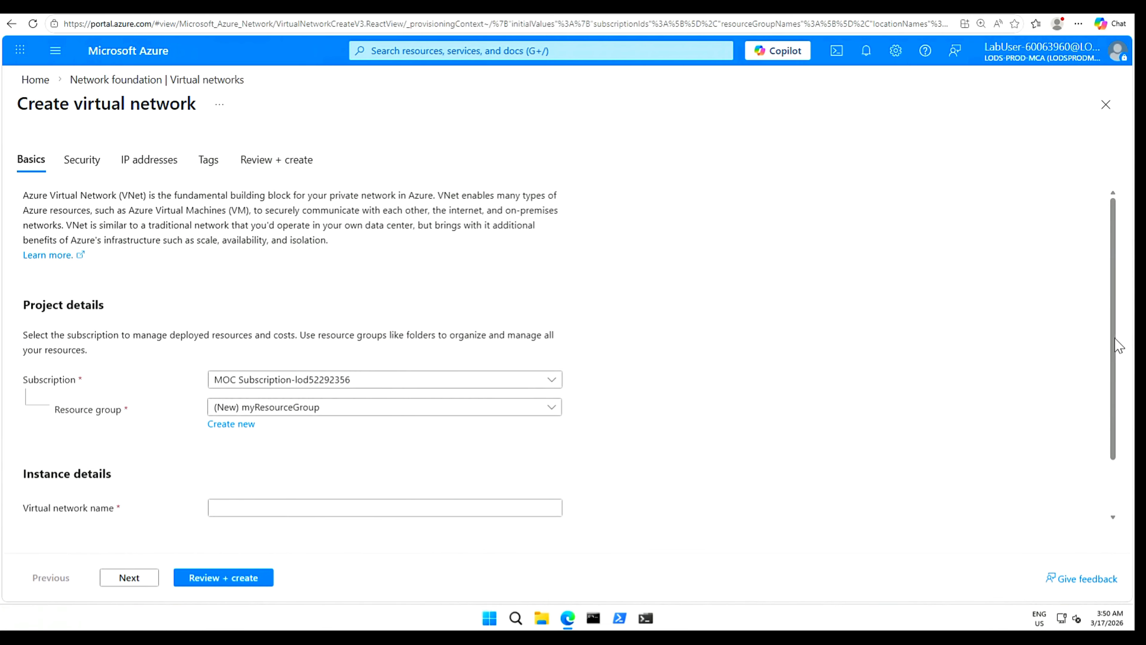
Name the virtual network CoreServicesVNet and move on to the Security tab.
{"action": "left_click_drag", "start_coordinate": [1111, 368], "coordinate": [1110, 461]}
{"action": "left_click", "coordinate": [268, 442]}
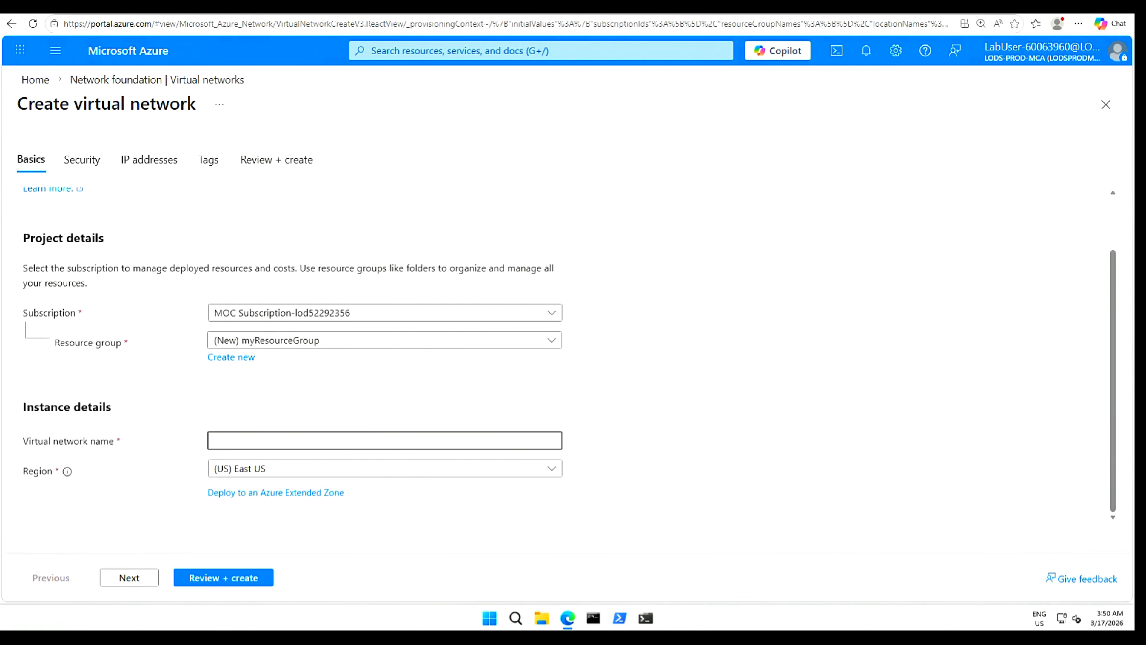
{"action": "type", "text": "CoreServicesVNet"}
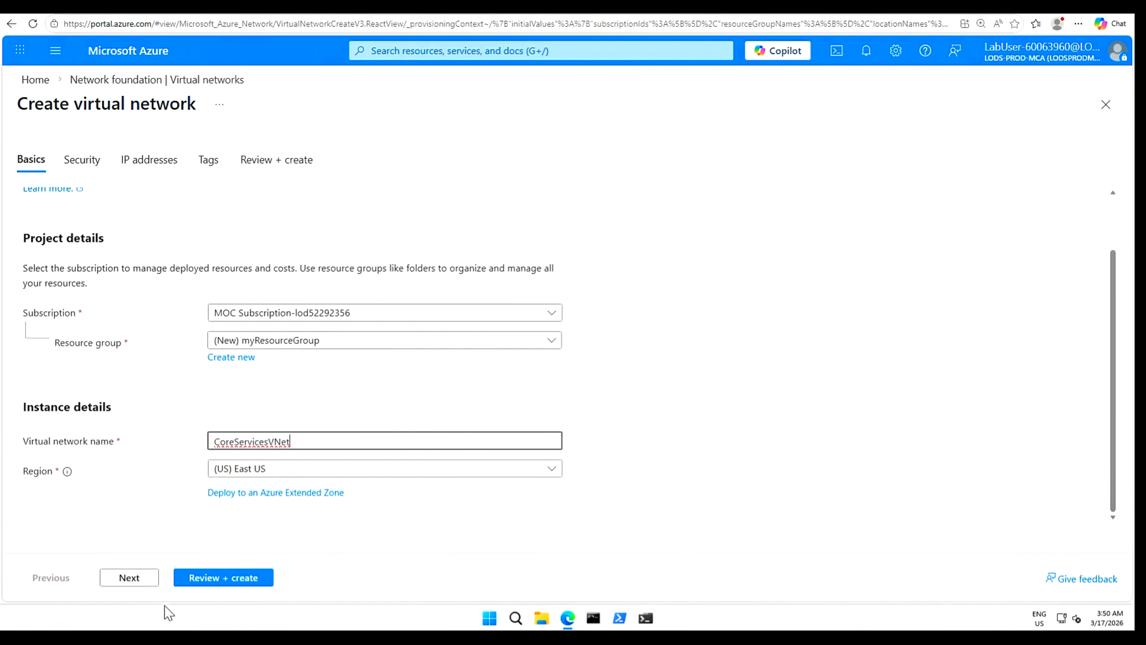
{"action": "left_click", "coordinate": [126, 578]}
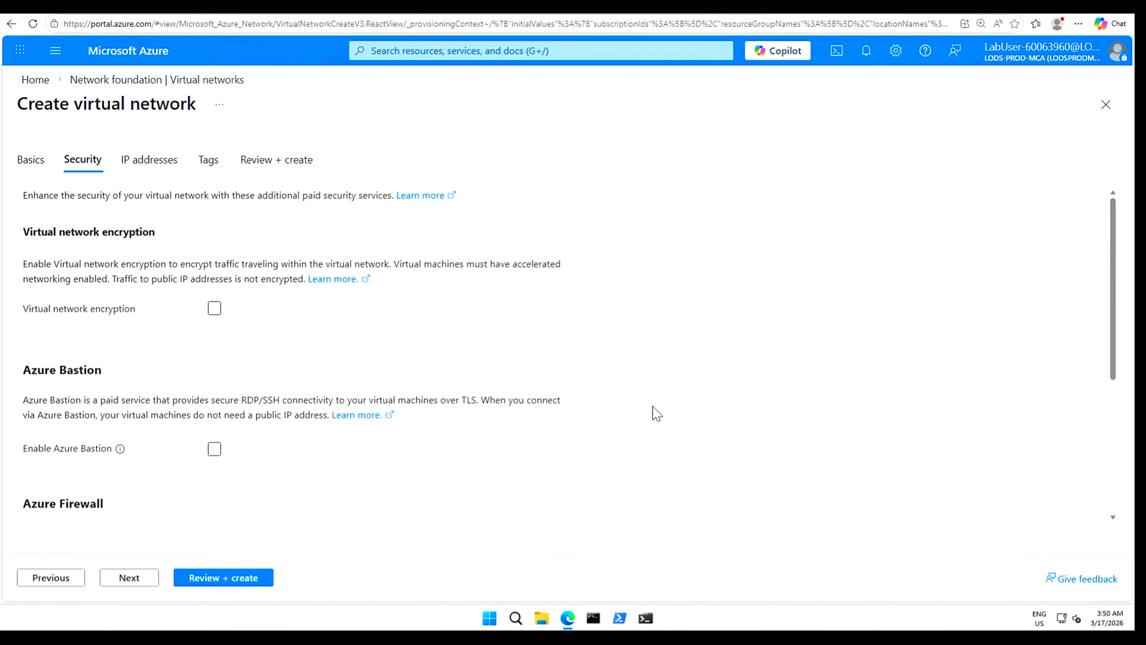
Go to the IP addresses tab and delete the default subnet.
{"action": "scroll", "coordinate": [657, 420], "scroll_direction": "down", "scroll_amount": 5}
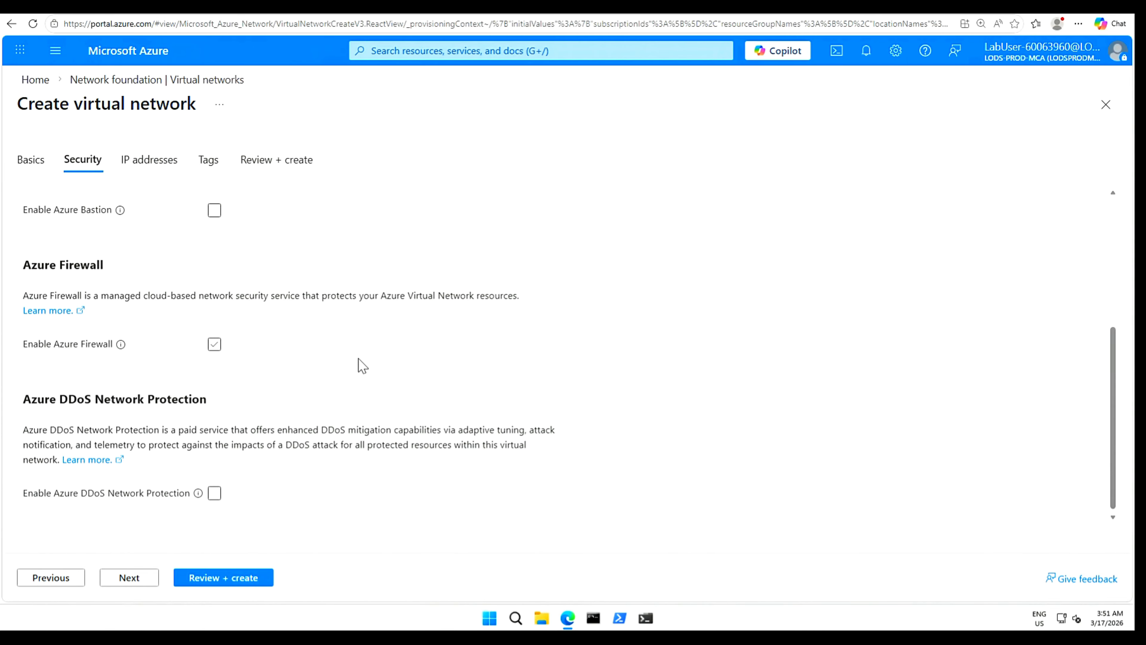
{"action": "left_click", "coordinate": [131, 579]}
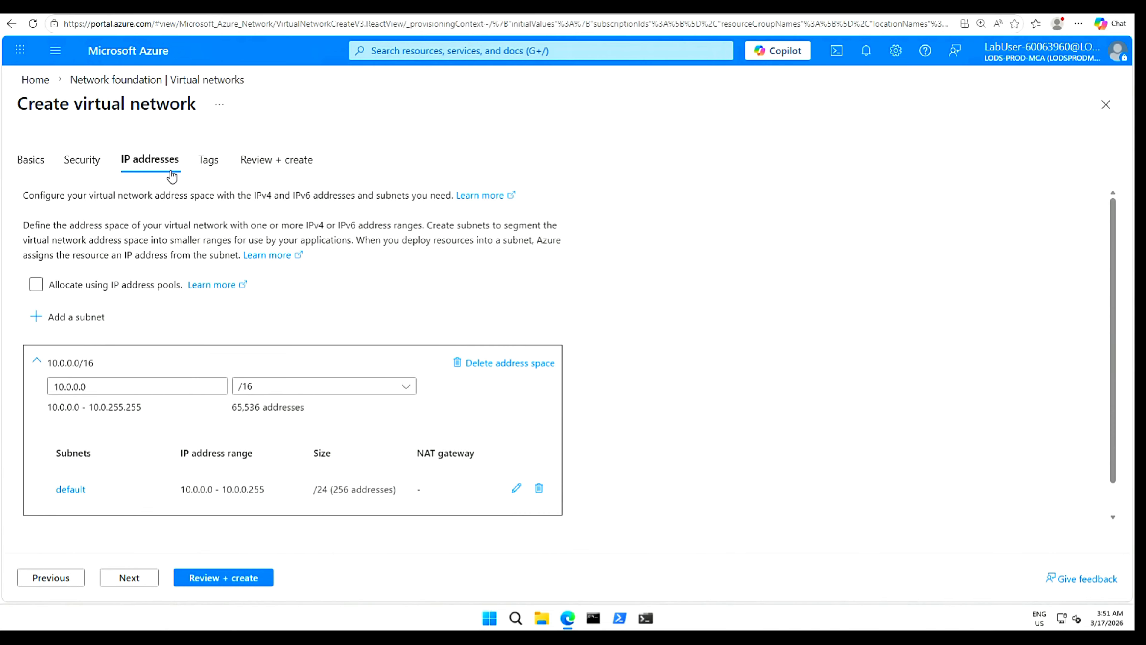
{"action": "left_click", "coordinate": [88, 387]}
{"action": "left_click", "coordinate": [539, 489]}
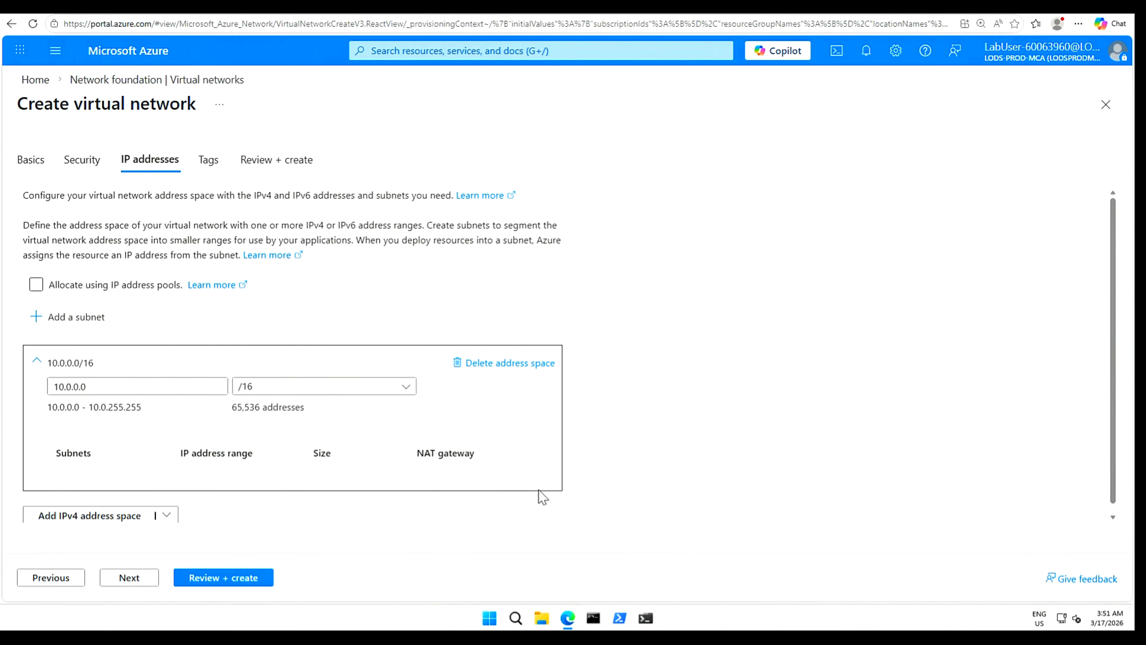
Add a subnet named Public with starting address 10.0.0.0/24.
{"action": "left_click", "coordinate": [77, 325]}
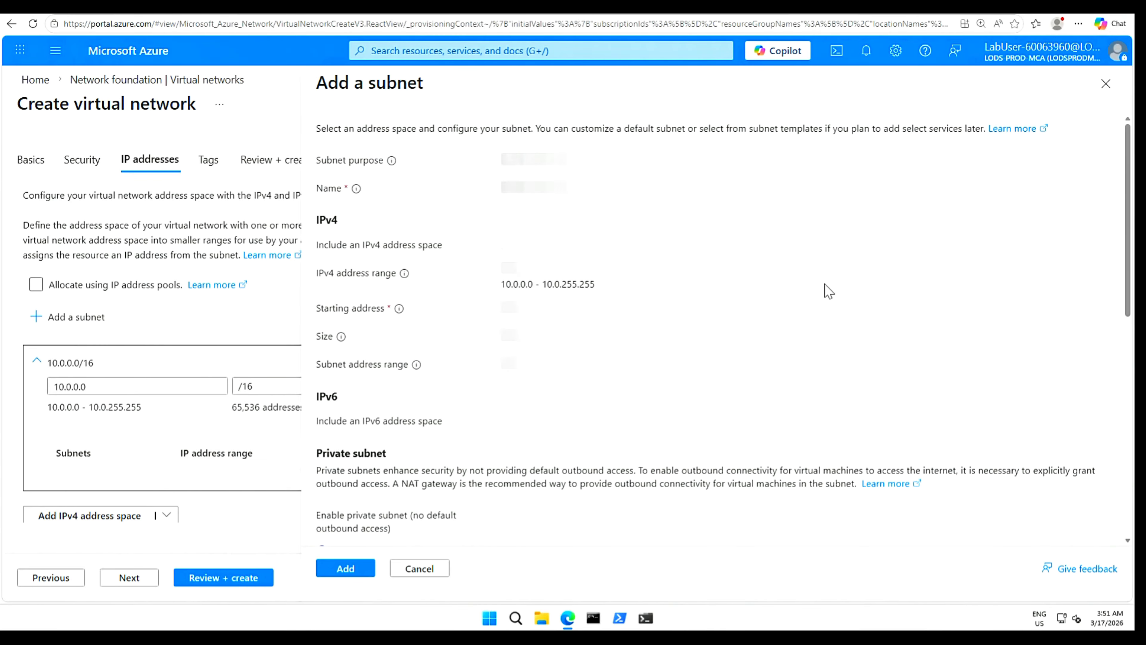
{"action": "left_click", "coordinate": [601, 189]}
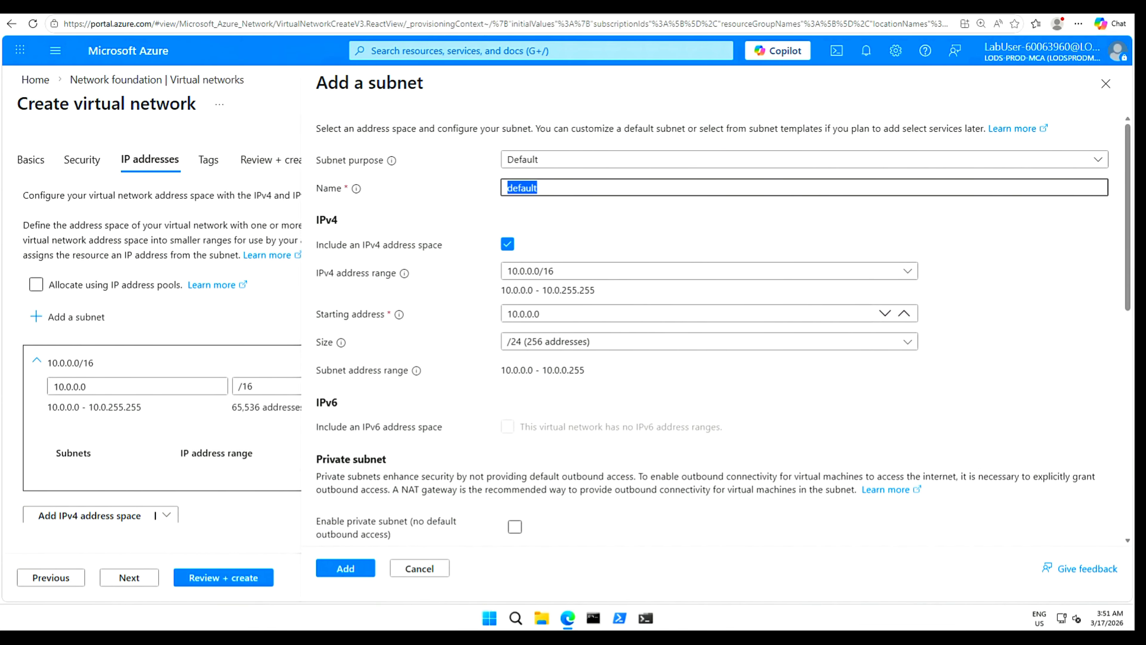
{"action": "type", "text": "Public"}
{"action": "left_click_drag", "start_coordinate": [541, 313], "coordinate": [508, 313]}
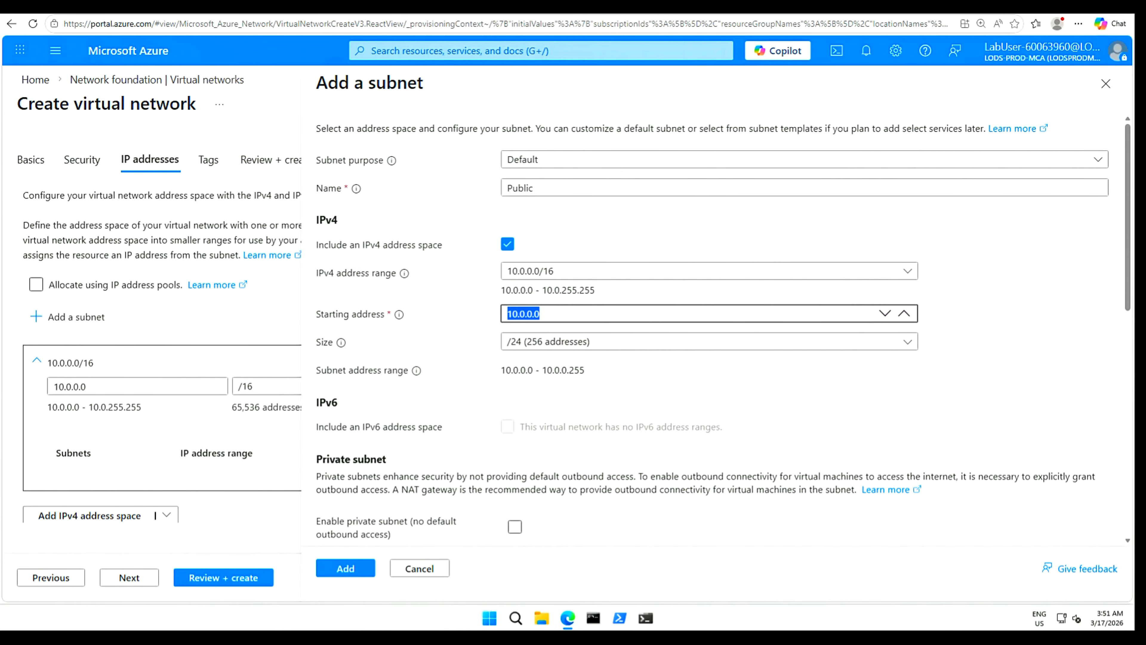
{"action": "type", "text": "10.0.0.0/24"}
{"action": "left_click", "coordinate": [351, 574]}
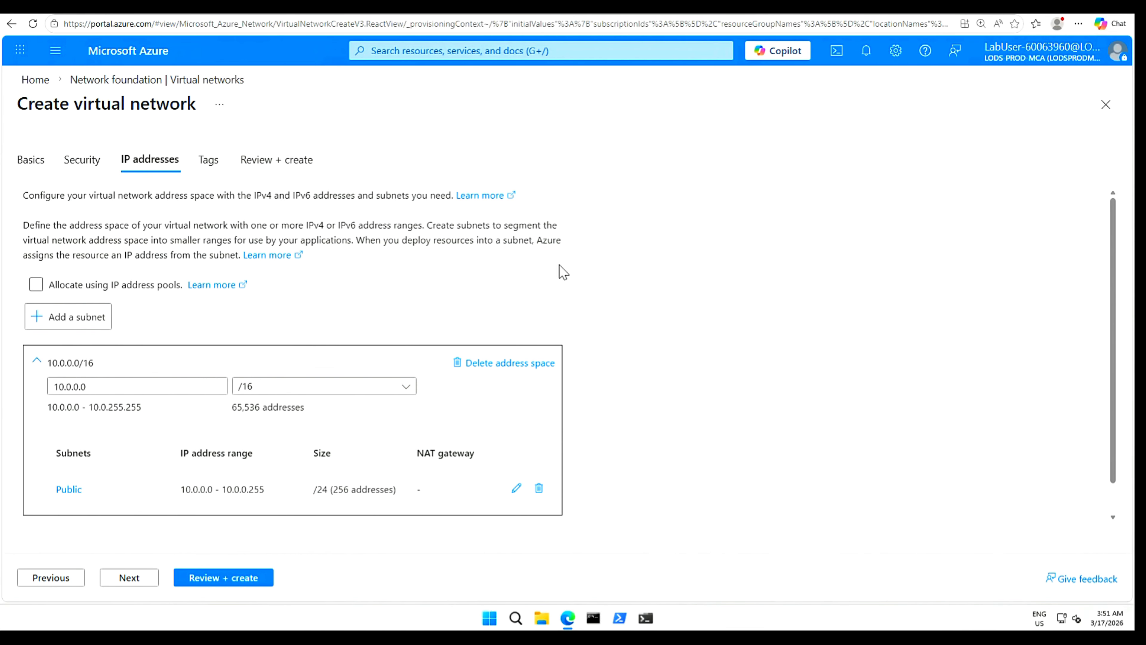
Validate and create CoreServicesVNet, then open the deployed network's Overview page.
{"action": "left_click", "coordinate": [219, 579]}
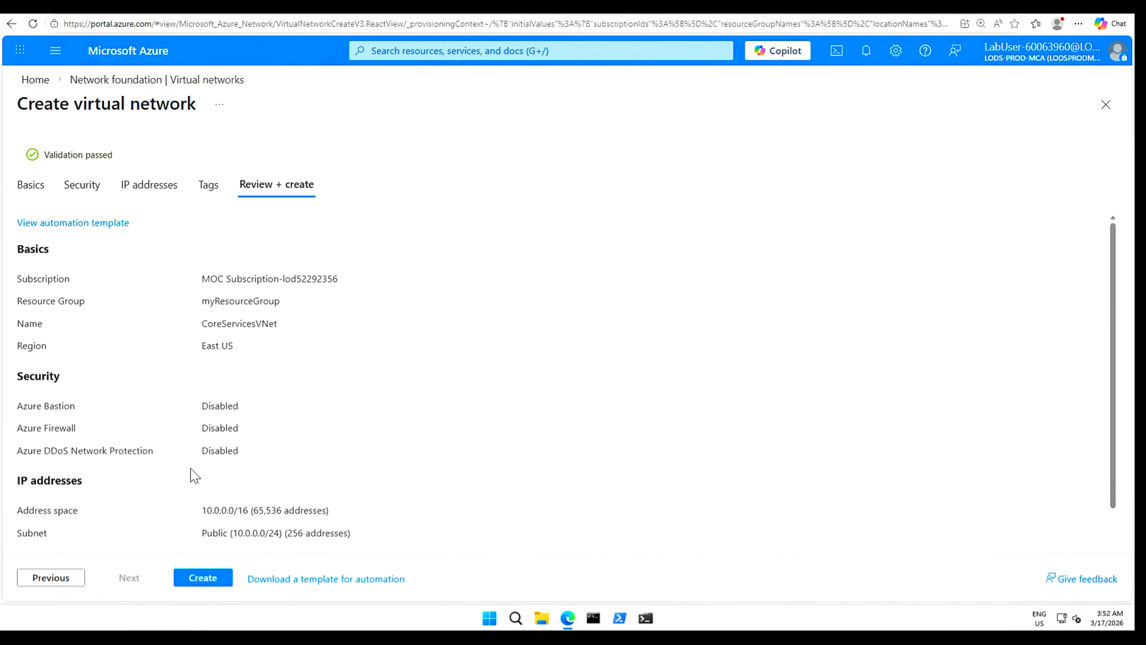
{"action": "left_click", "coordinate": [201, 579]}
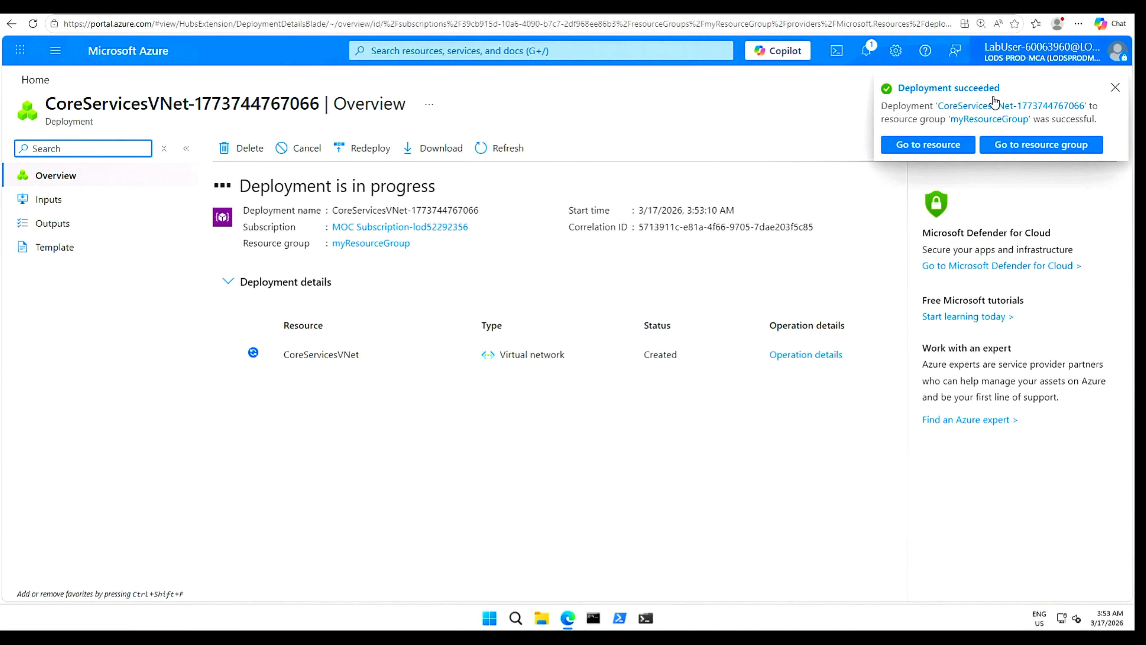
{"action": "left_click", "coordinate": [484, 151]}
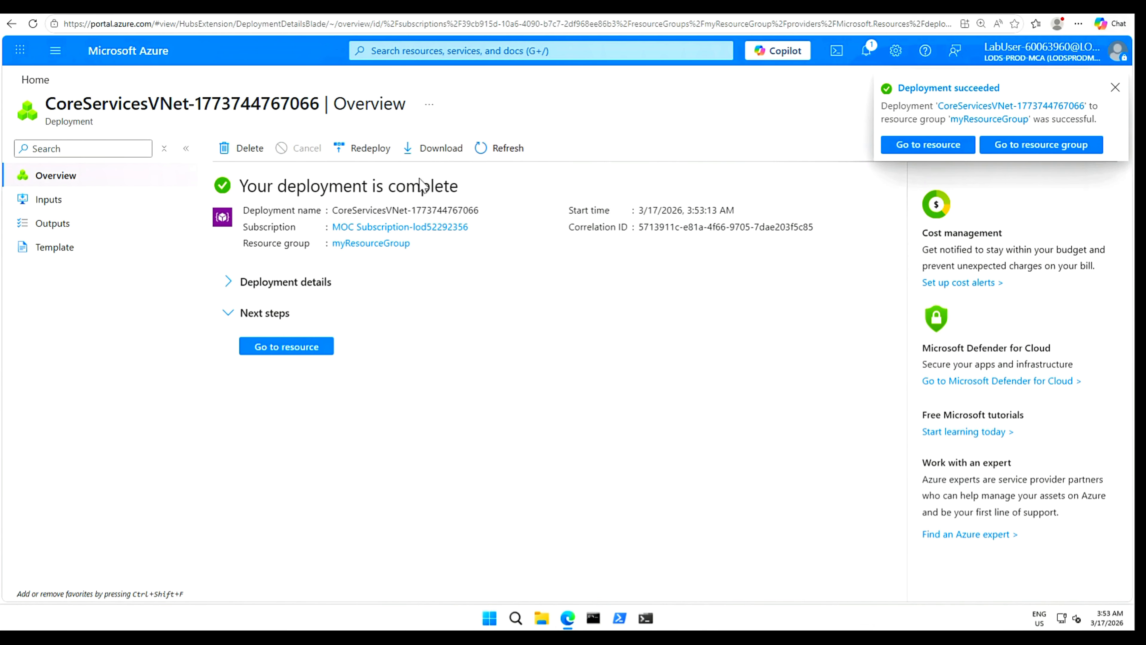
{"action": "left_click", "coordinate": [292, 351]}
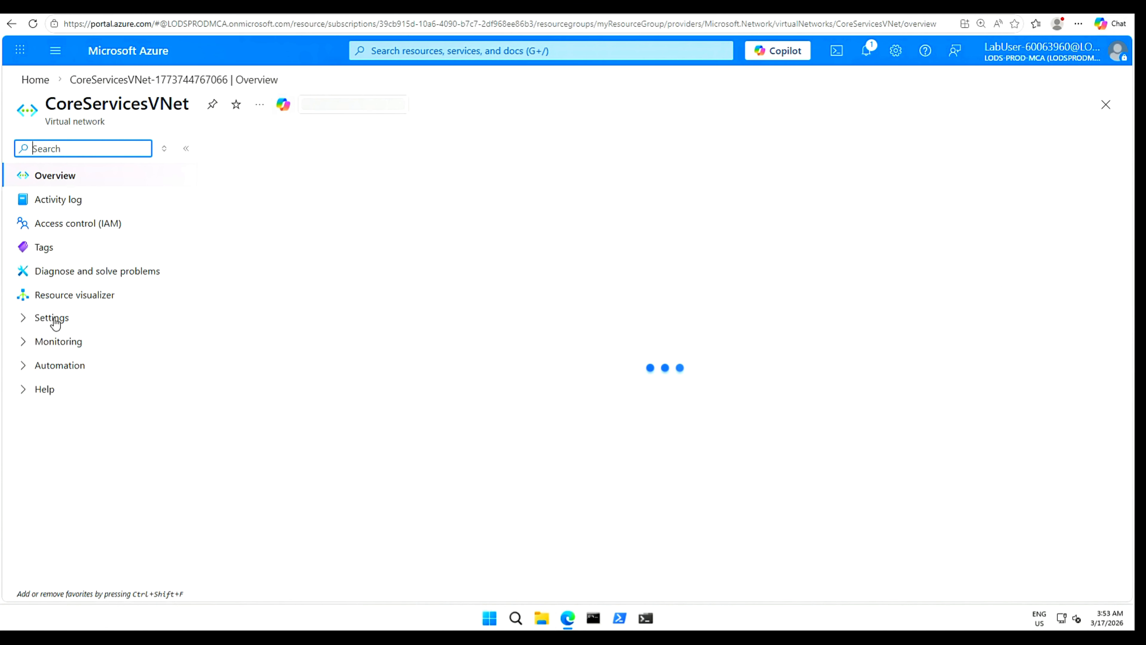
Show CoreServicesVNet's Subnets page from its Settings menu.
{"action": "left_click", "coordinate": [24, 318]}
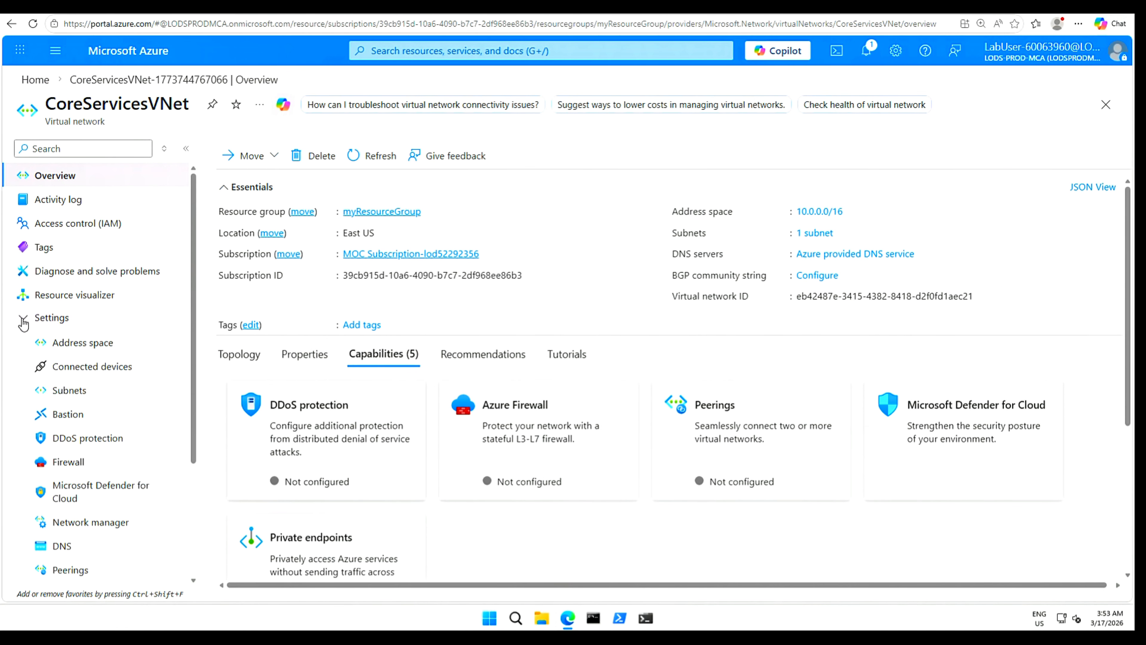
{"action": "left_click", "coordinate": [68, 390]}
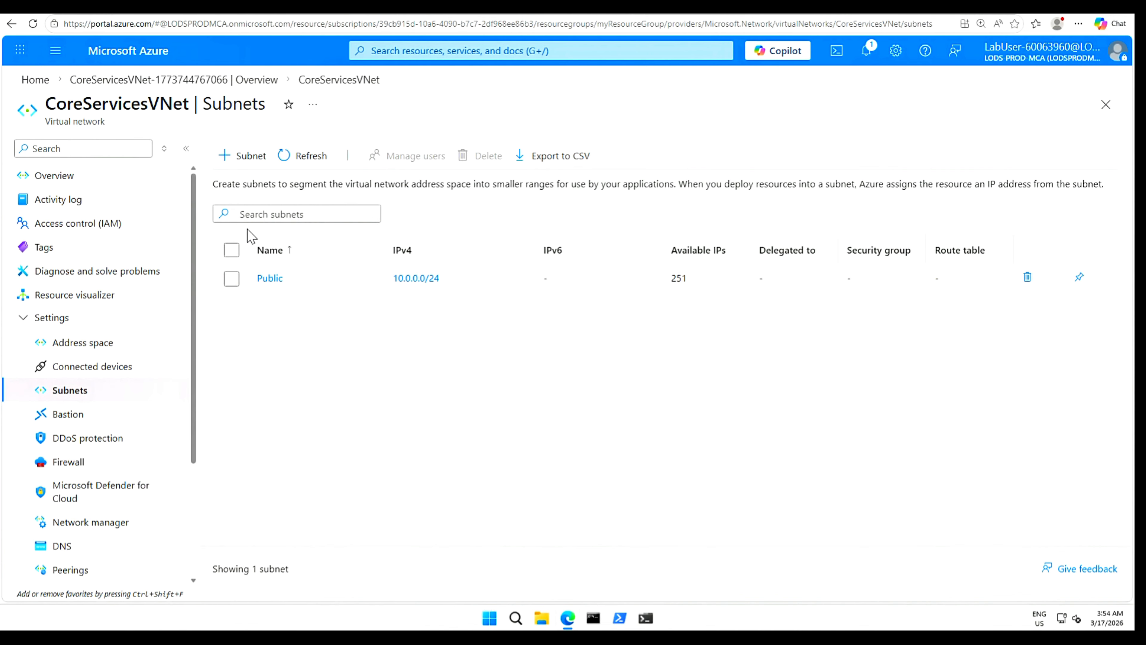
Start a new subnet named Private with starting address 10.0.1.0/24.
{"action": "left_click", "coordinate": [236, 158]}
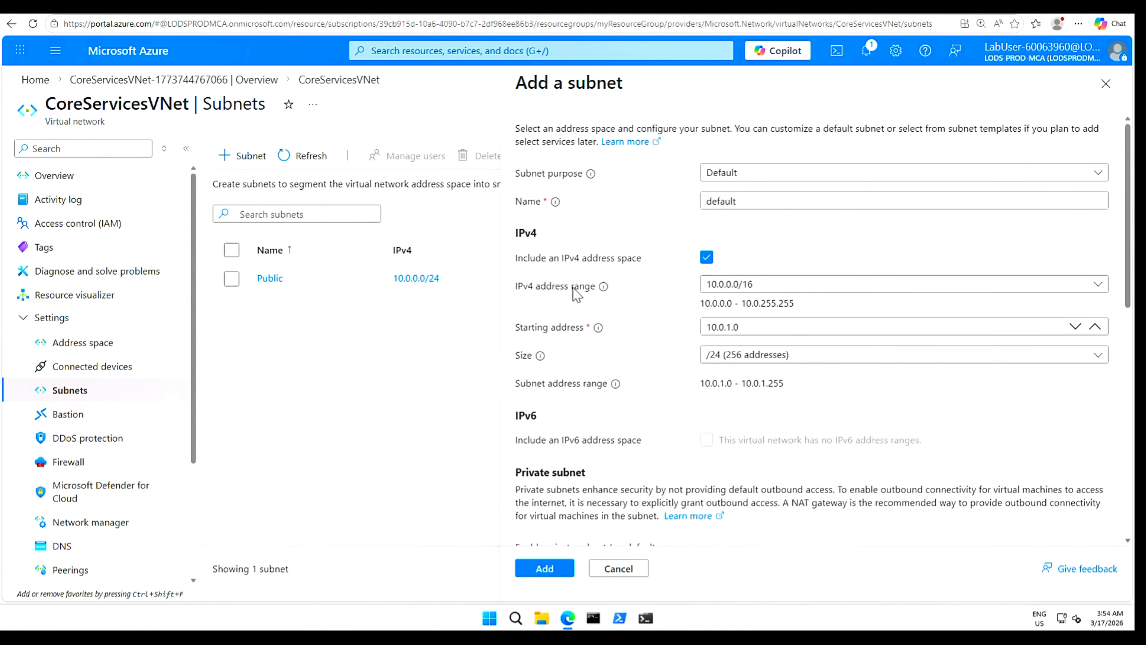
{"action": "left_click_drag", "start_coordinate": [740, 202], "coordinate": [690, 206]}
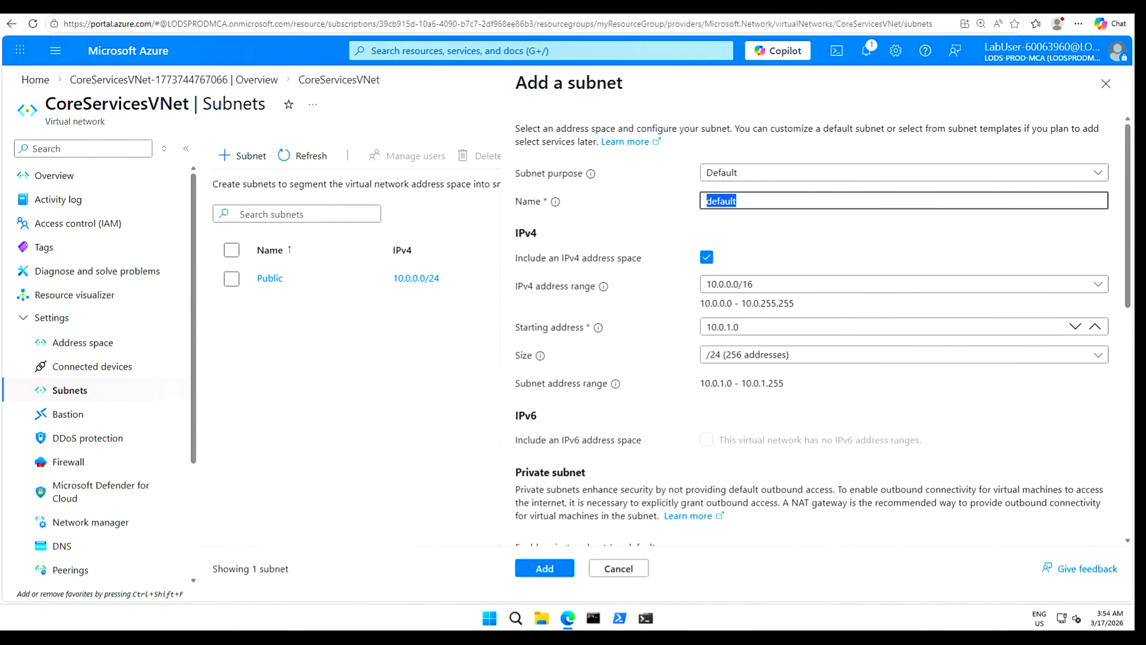
{"action": "type", "text": "Private"}
{"action": "left_click", "coordinate": [698, 326]}
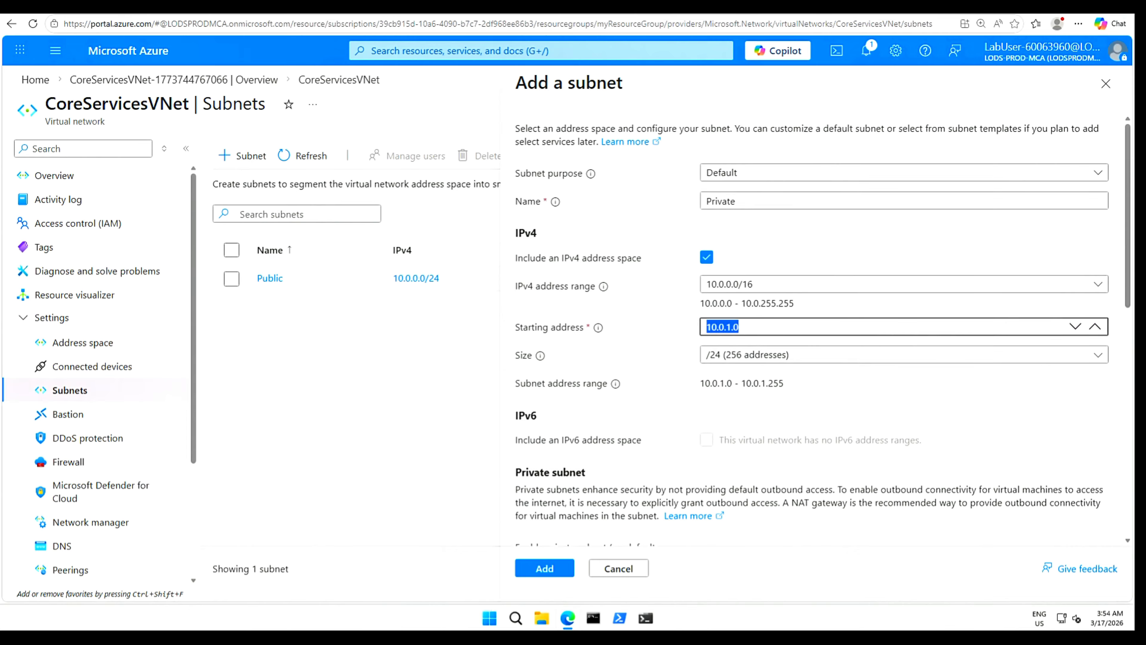
{"action": "type", "text": "10.0.1.0/24"}
Give the Private subnet a Microsoft.Storage service endpoint and add it.
{"action": "left_click_drag", "start_coordinate": [1130, 294], "coordinate": [1130, 334]}
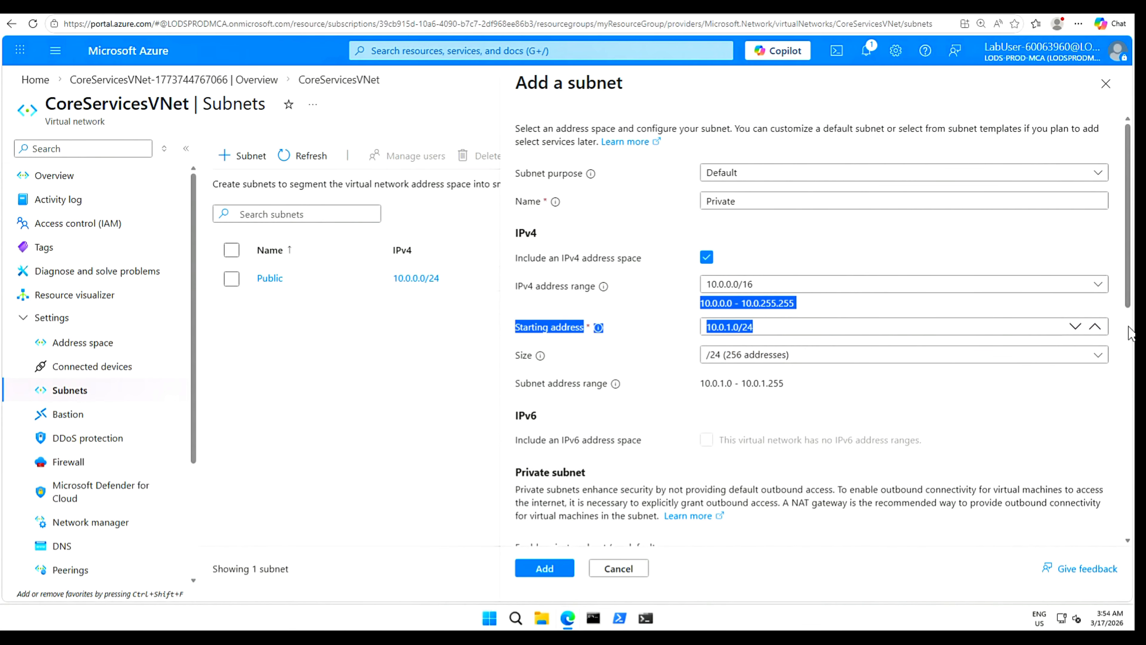
{"action": "left_click", "coordinate": [1119, 310]}
{"action": "left_click_drag", "start_coordinate": [1128, 298], "coordinate": [1128, 356]}
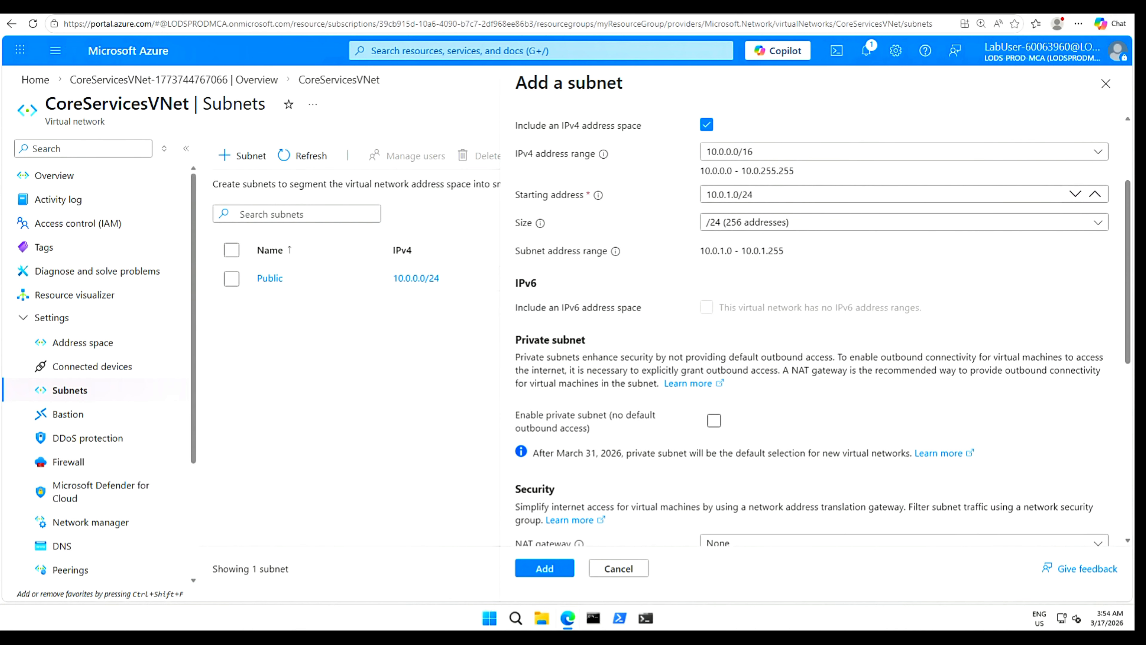
{"action": "left_click_drag", "start_coordinate": [1127, 361], "coordinate": [1131, 525]}
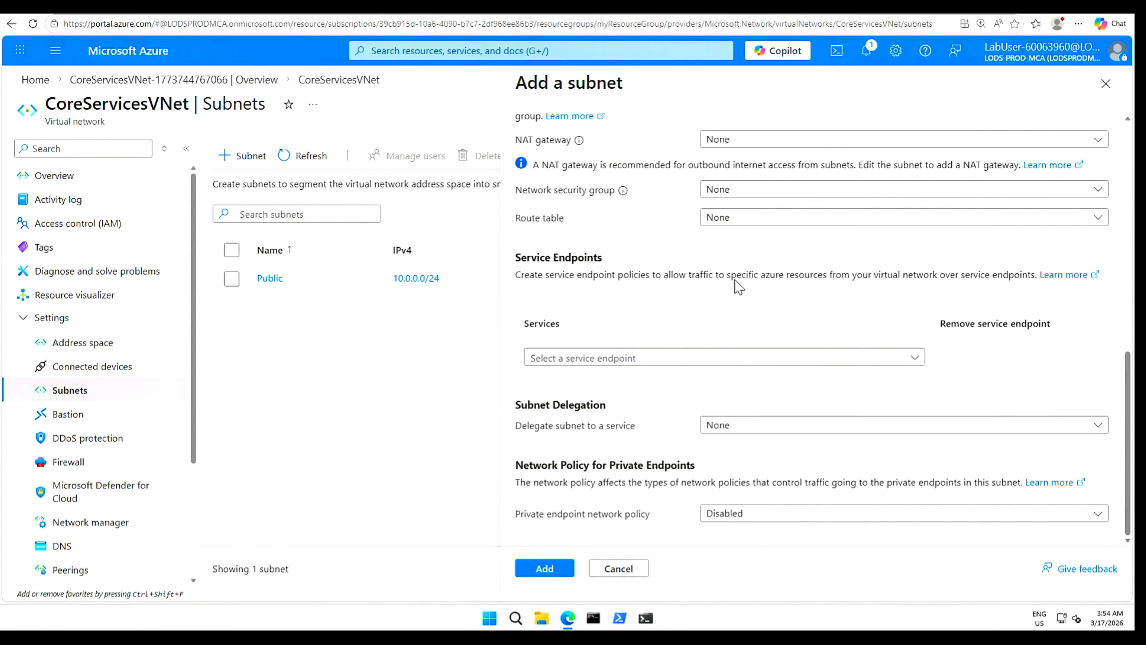
{"action": "left_click_drag", "start_coordinate": [737, 274], "coordinate": [1002, 284]}
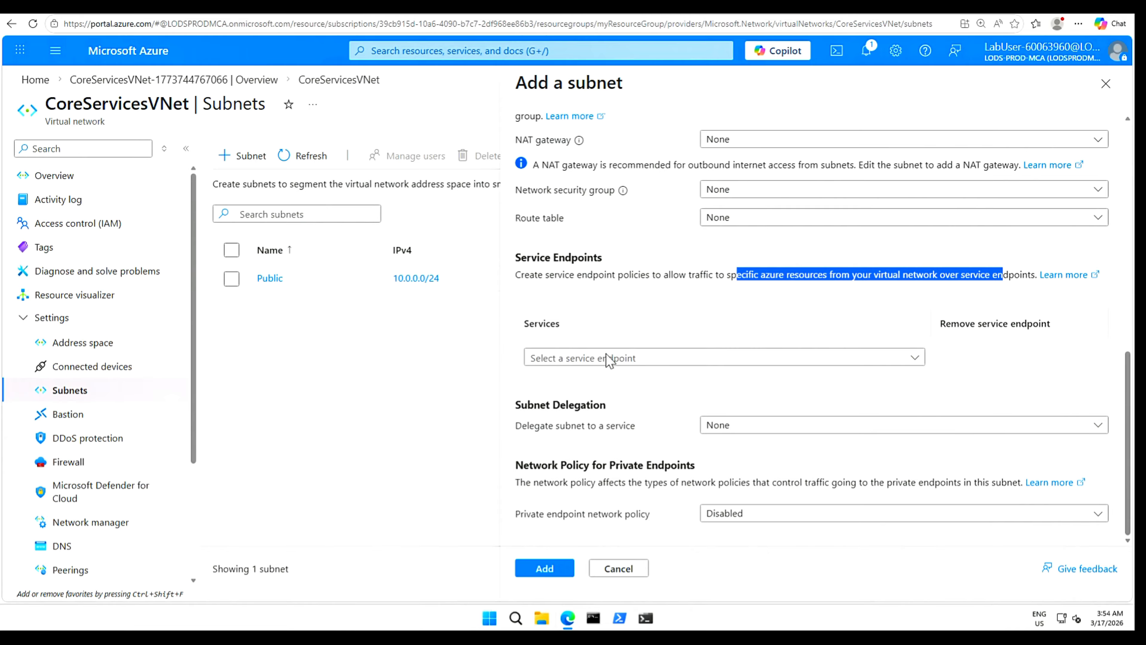
{"action": "left_click", "coordinate": [915, 360]}
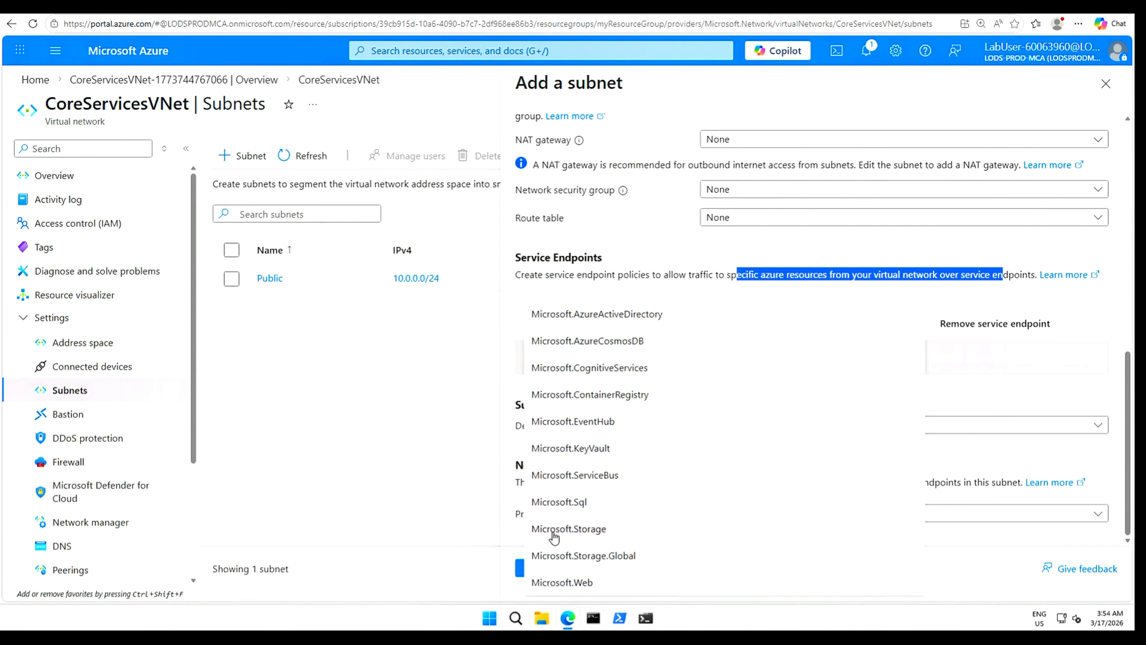
{"action": "left_click", "coordinate": [574, 531]}
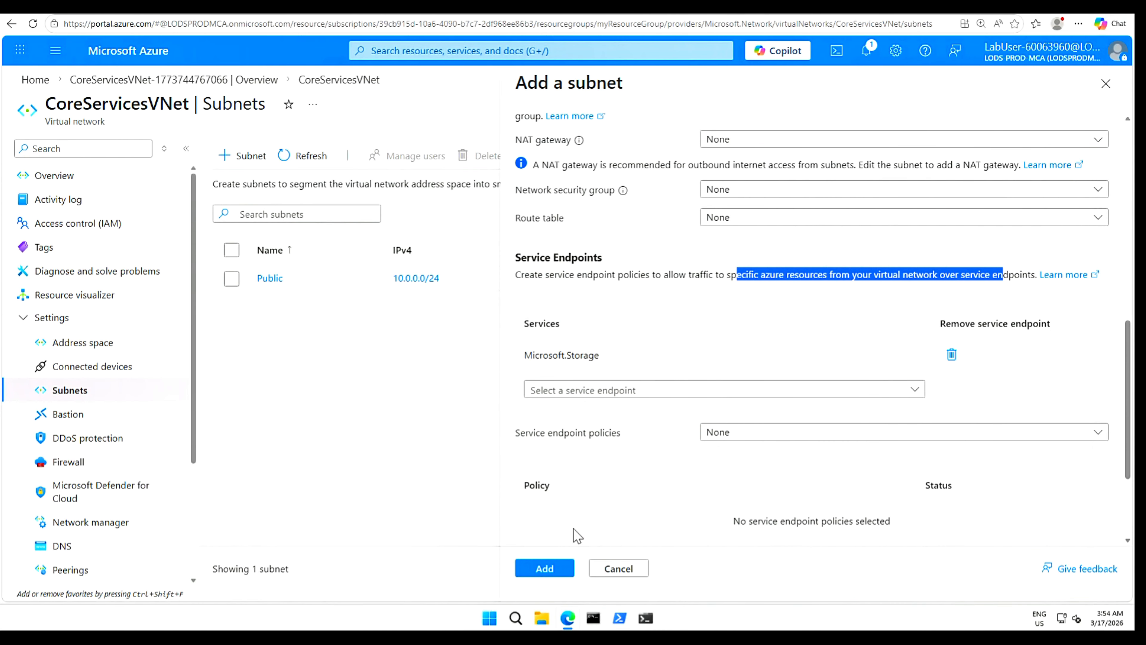
{"action": "left_click", "coordinate": [544, 569]}
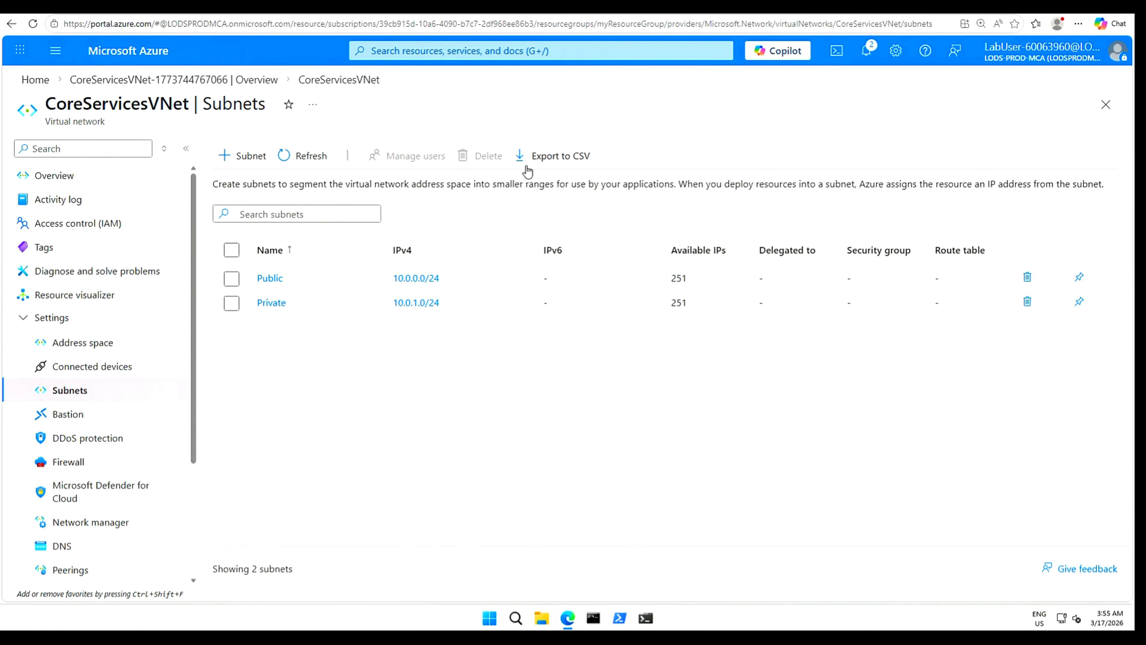
{"action": "key", "text": "g+slash"}
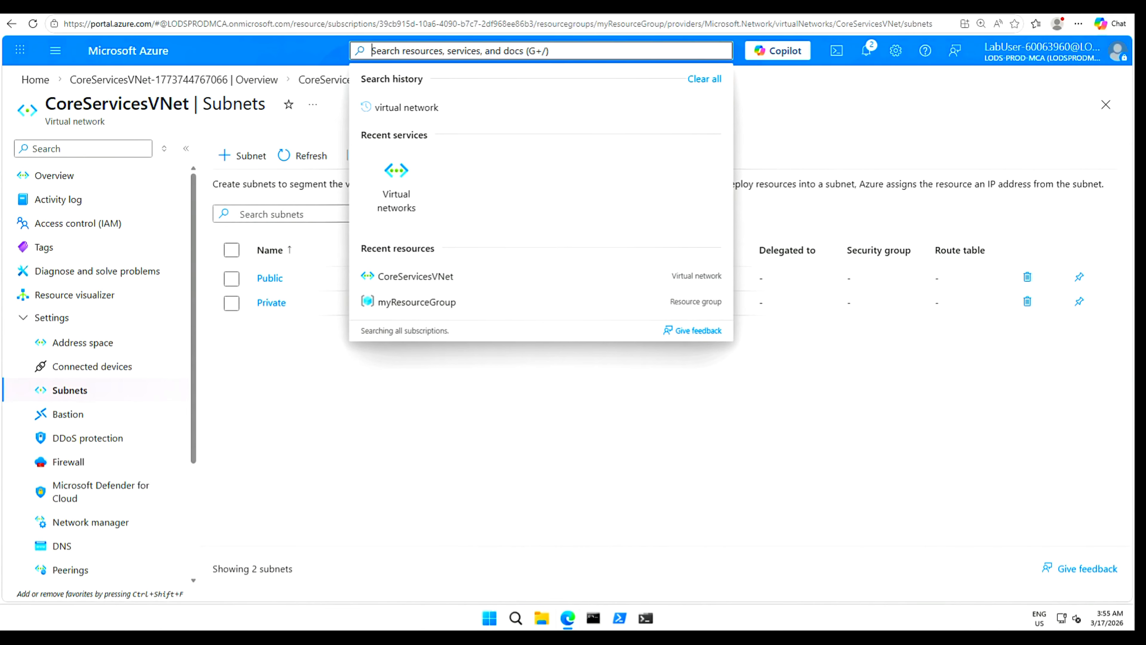
Search 'security group' to reach Network security groups and open the Create form.
{"action": "type", "text": "security group"}
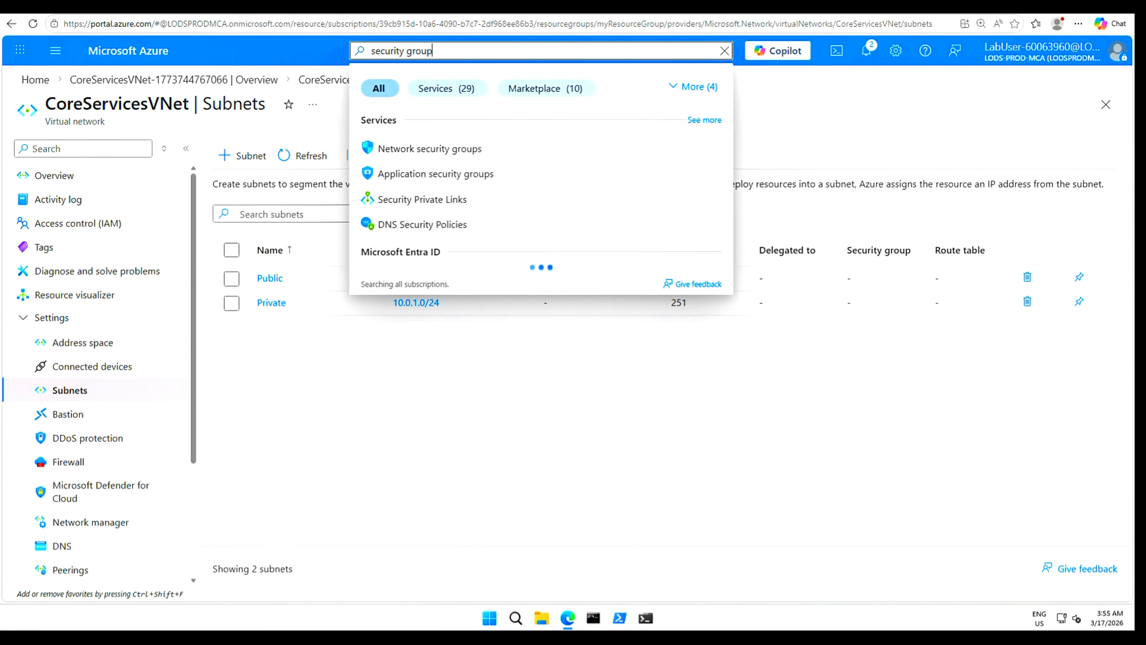
{"action": "left_click", "coordinate": [436, 150]}
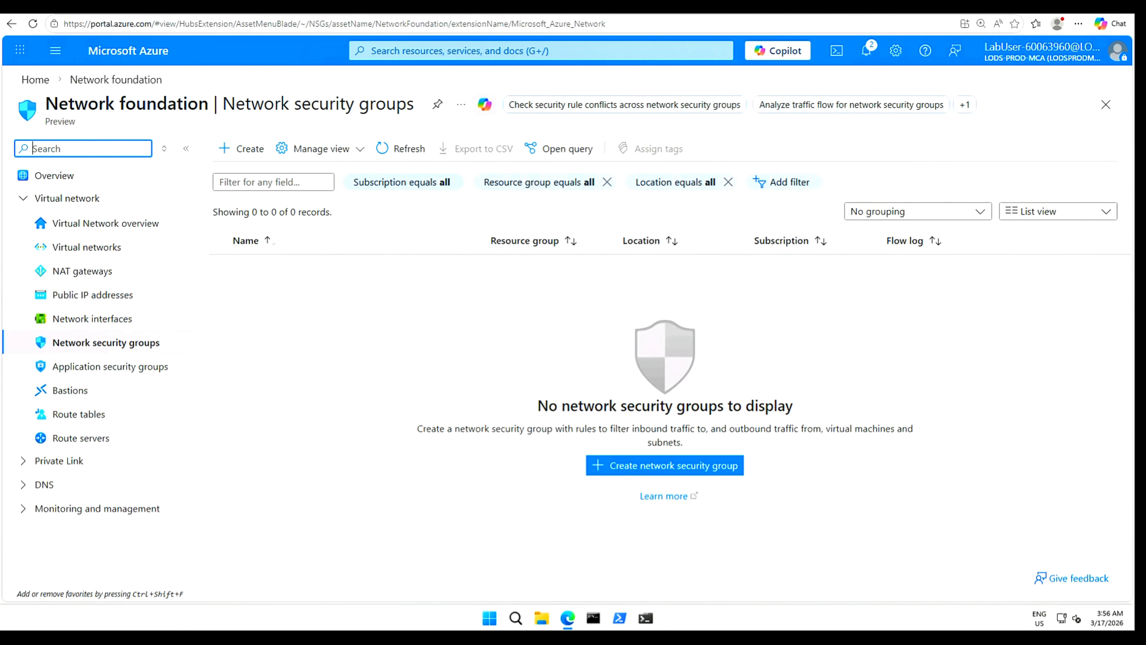
{"action": "left_click", "coordinate": [250, 153]}
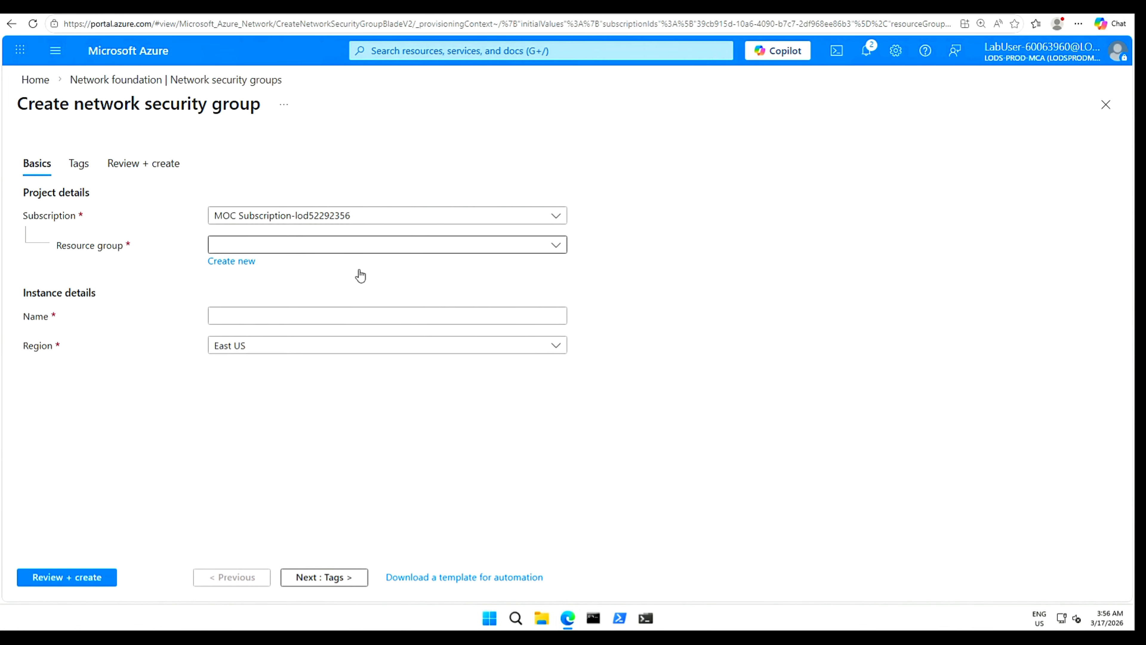
Put ContosoPrivateNSG in myResourceGroup, then review and create it.
{"action": "left_click", "coordinate": [555, 246]}
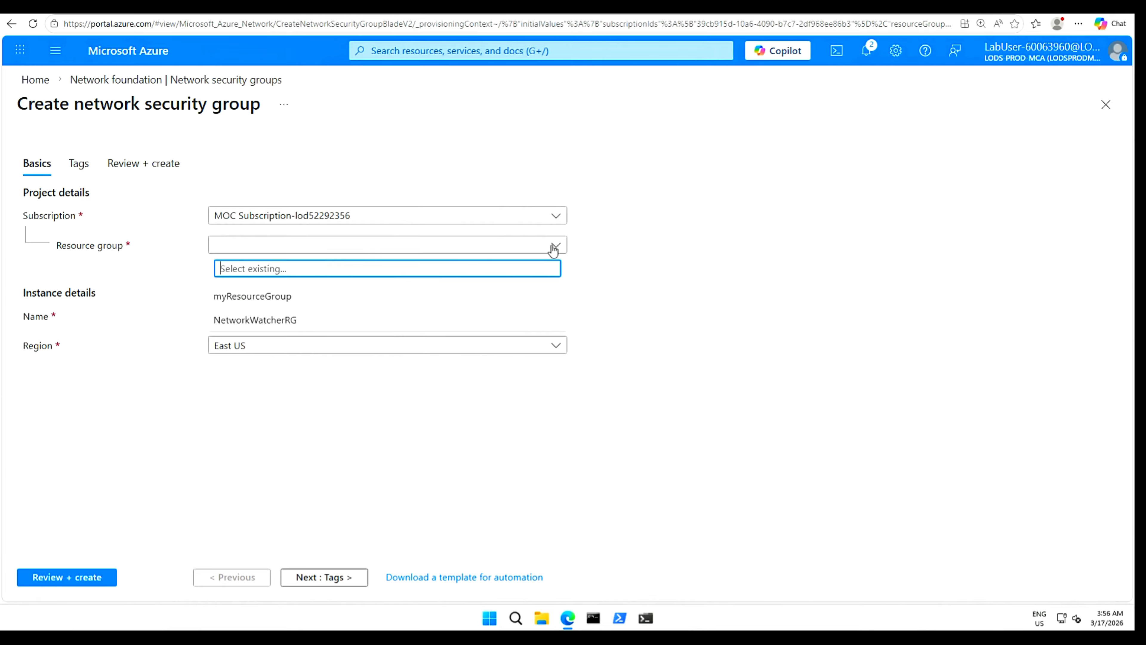
{"action": "left_click", "coordinate": [270, 298]}
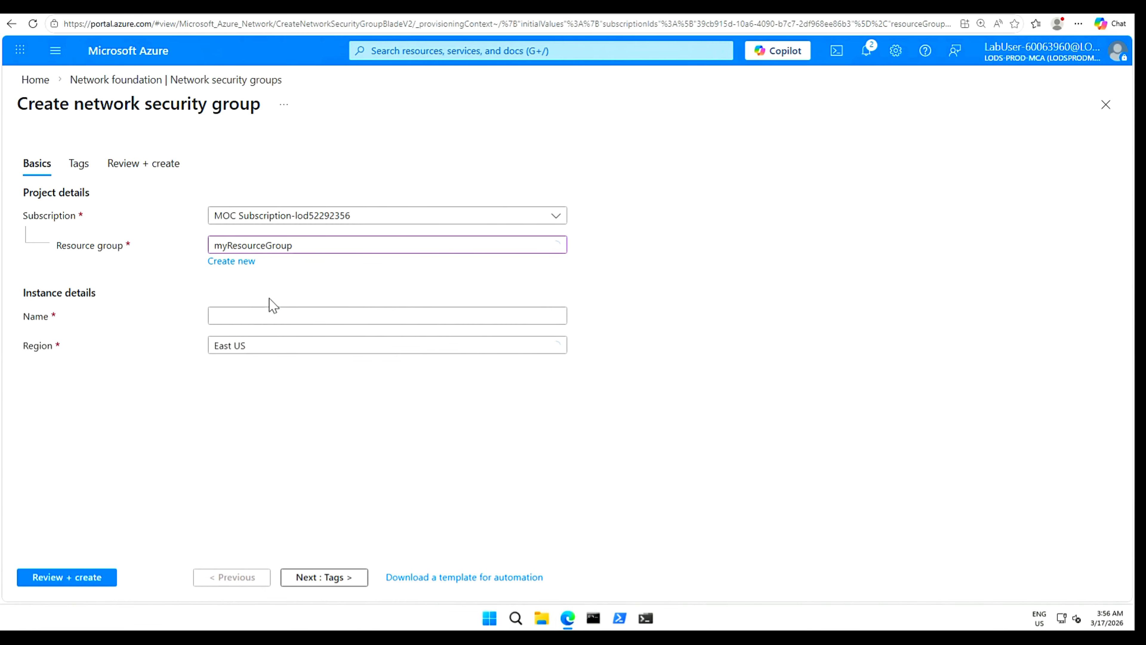
{"action": "left_click", "coordinate": [249, 316]}
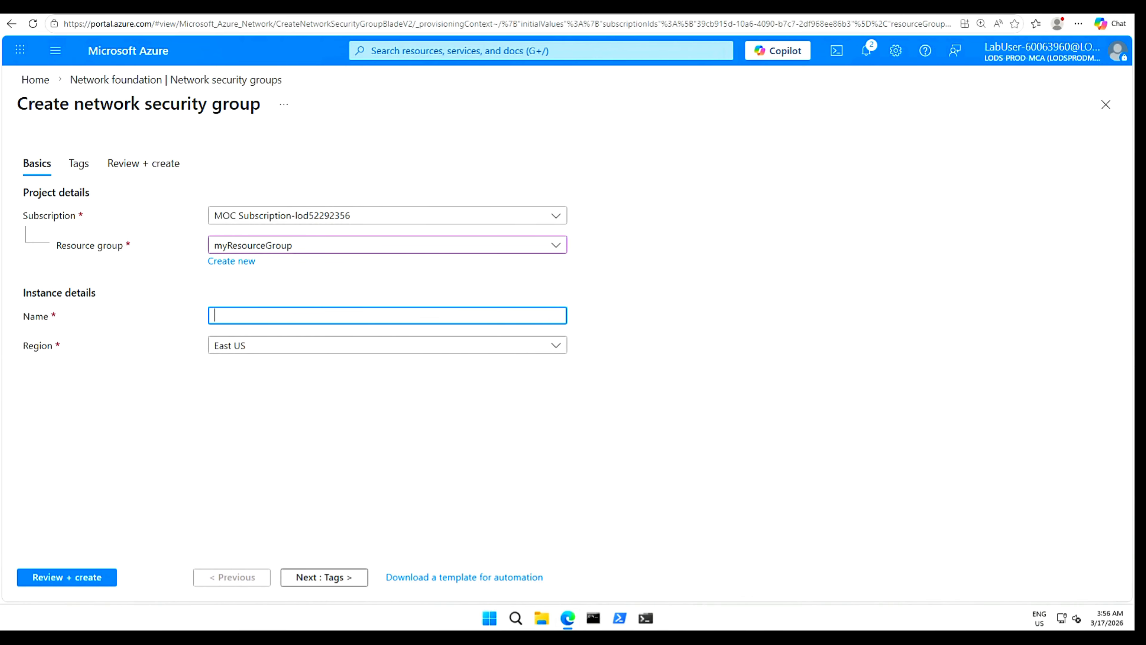
{"action": "type", "text": "ContosoPrivateNSG"}
{"action": "left_click", "coordinate": [67, 577]}
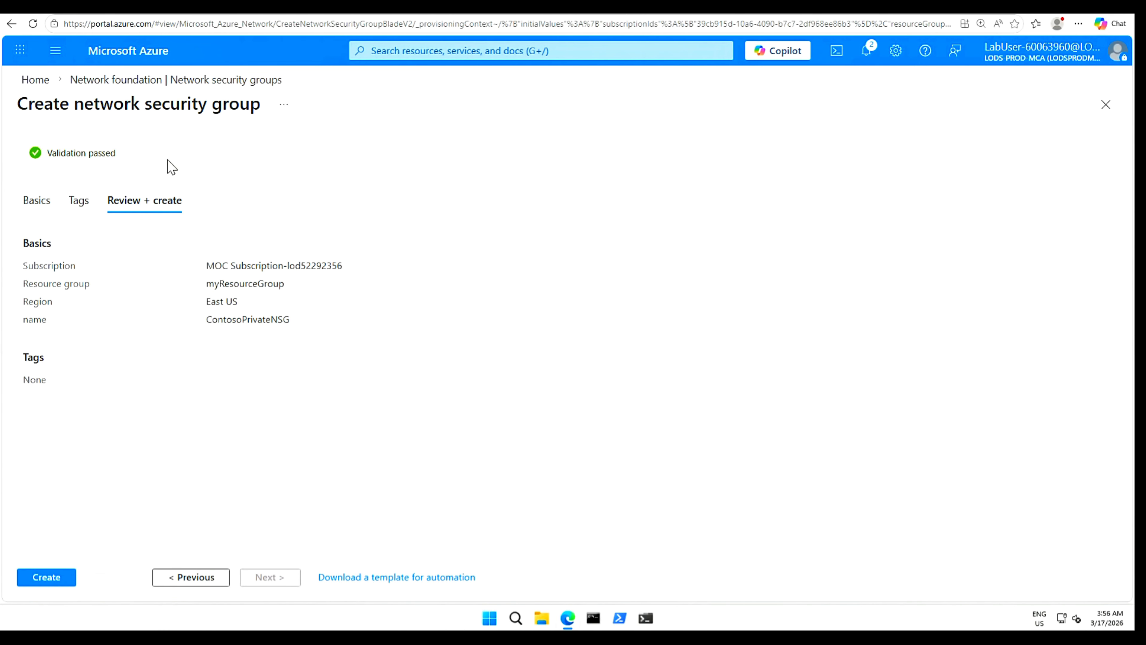
{"action": "left_click", "coordinate": [44, 582]}
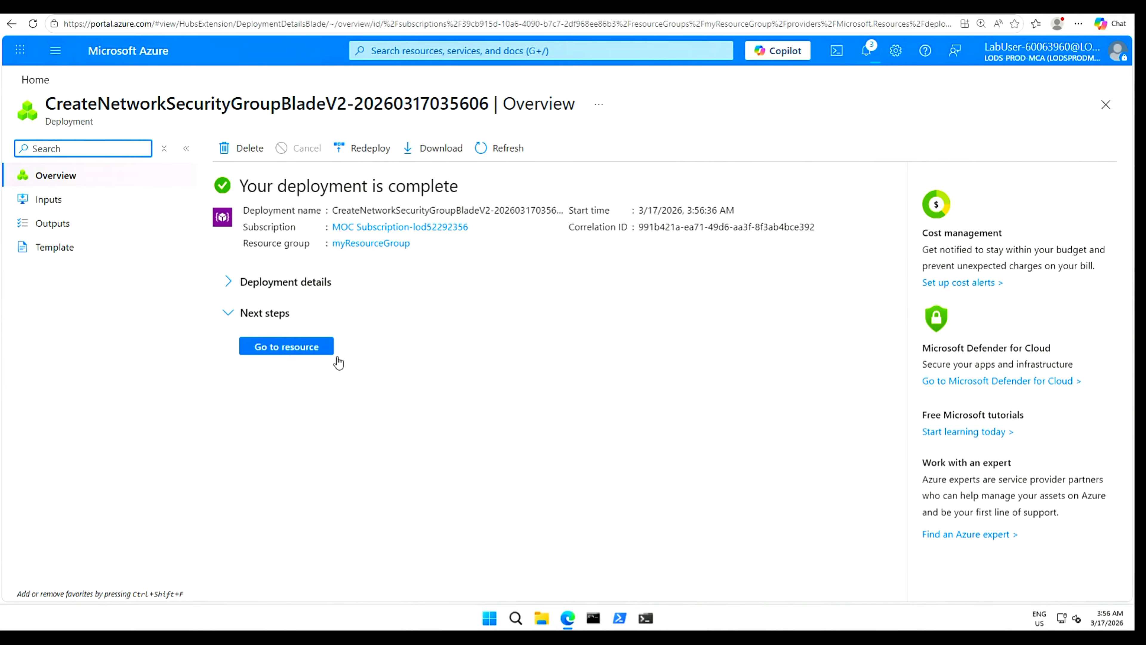
Open ContosoPrivateNSG, dismiss the deployment notification, and expand its Settings menu.
{"action": "left_click", "coordinate": [281, 348]}
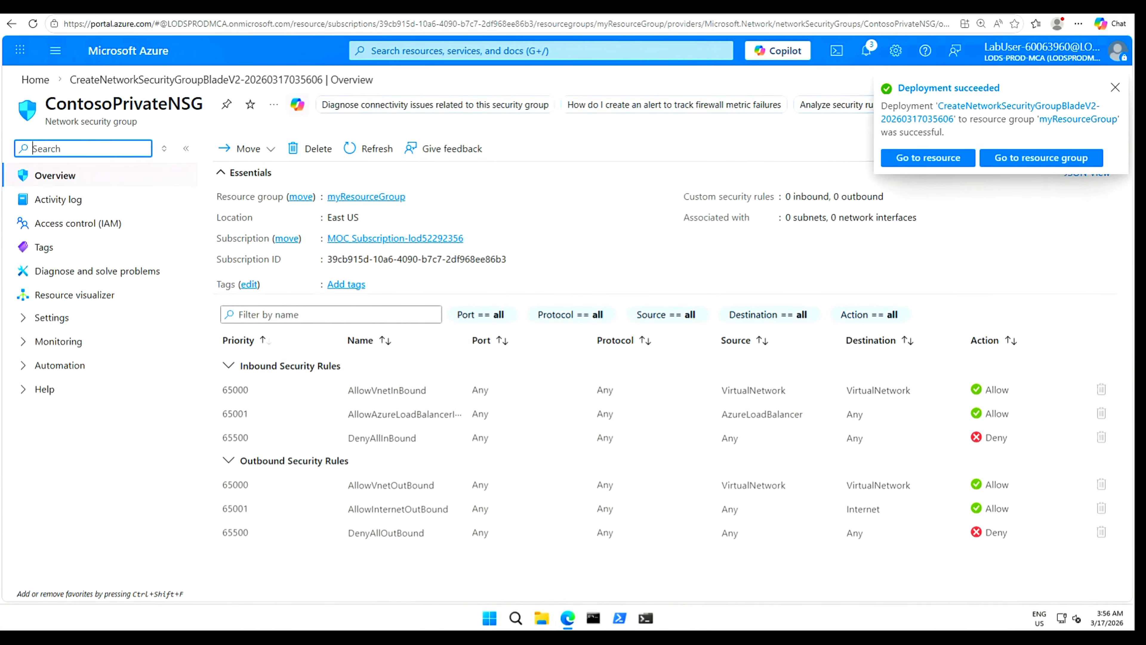
{"action": "left_click", "coordinate": [1115, 87]}
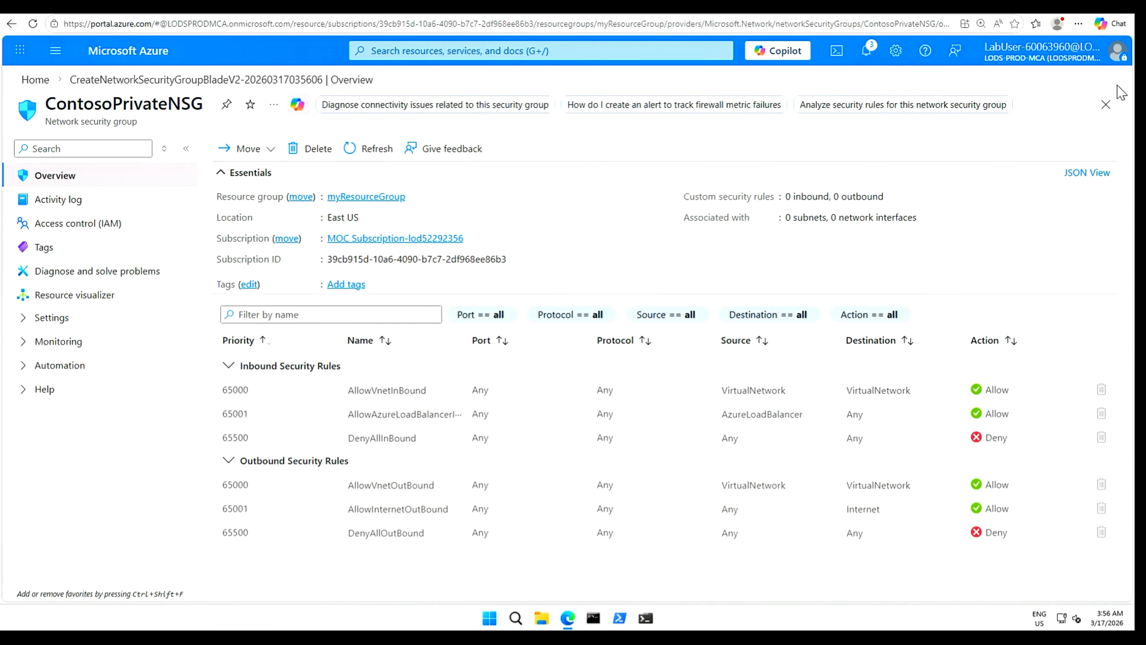
{"action": "left_click", "coordinate": [24, 320]}
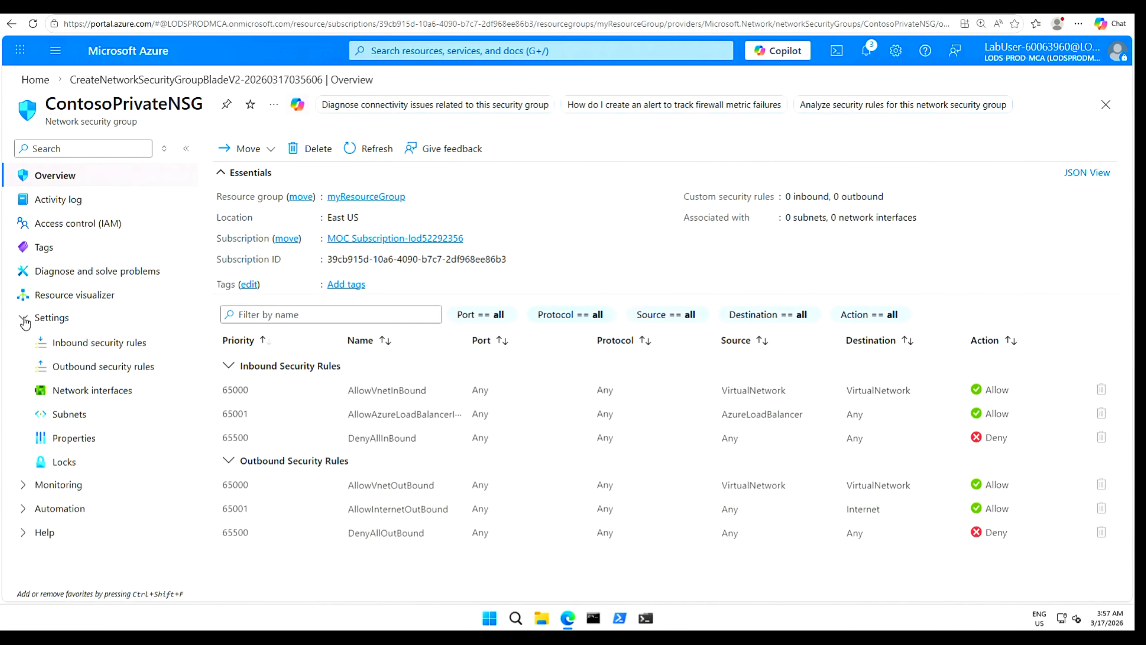
Go to ContosoPrivateNSG's Outbound security rules and begin adding a rule.
{"action": "left_click", "coordinate": [94, 368]}
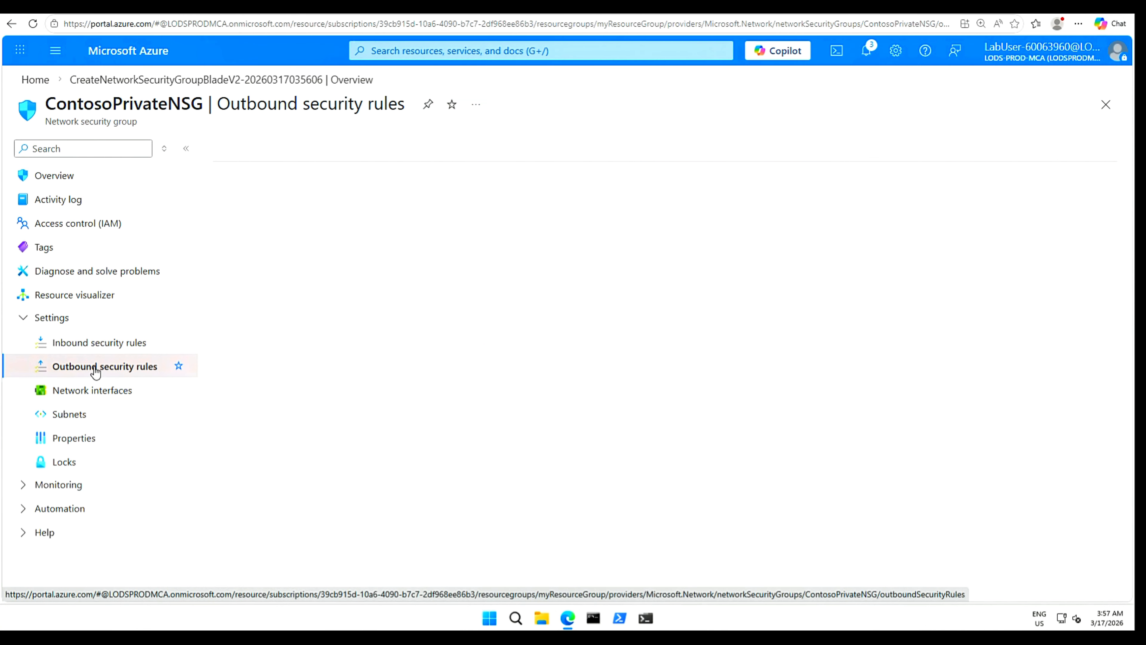
{"action": "left_click", "coordinate": [237, 150]}
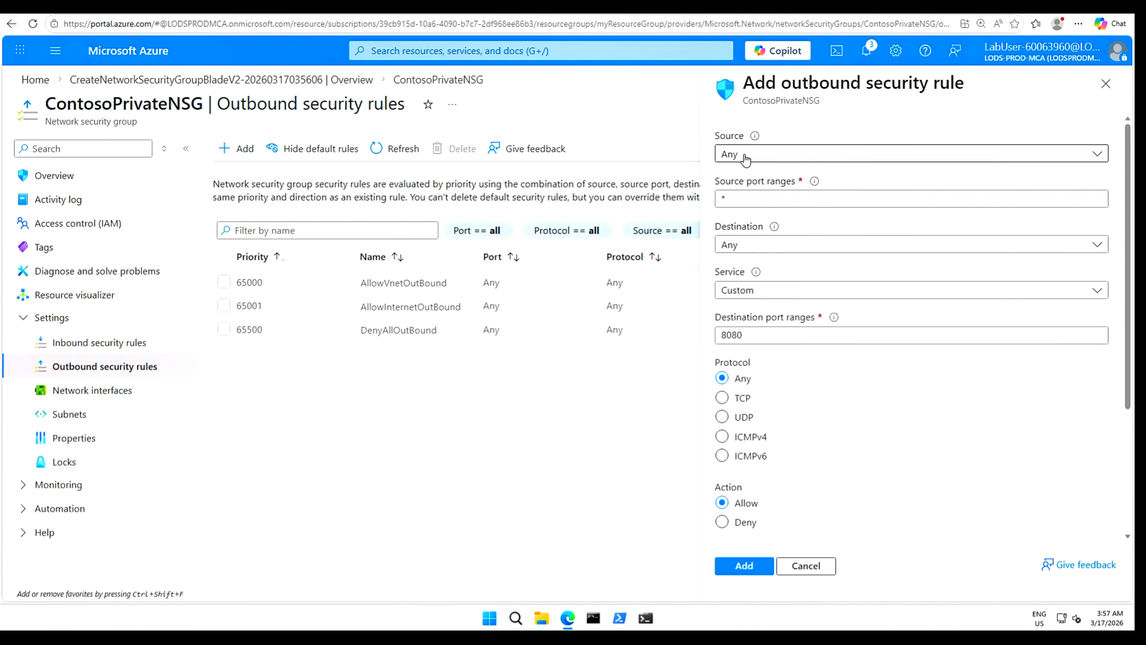
Set the rule's source to the VirtualNetwork service tag.
{"action": "left_click", "coordinate": [1103, 158]}
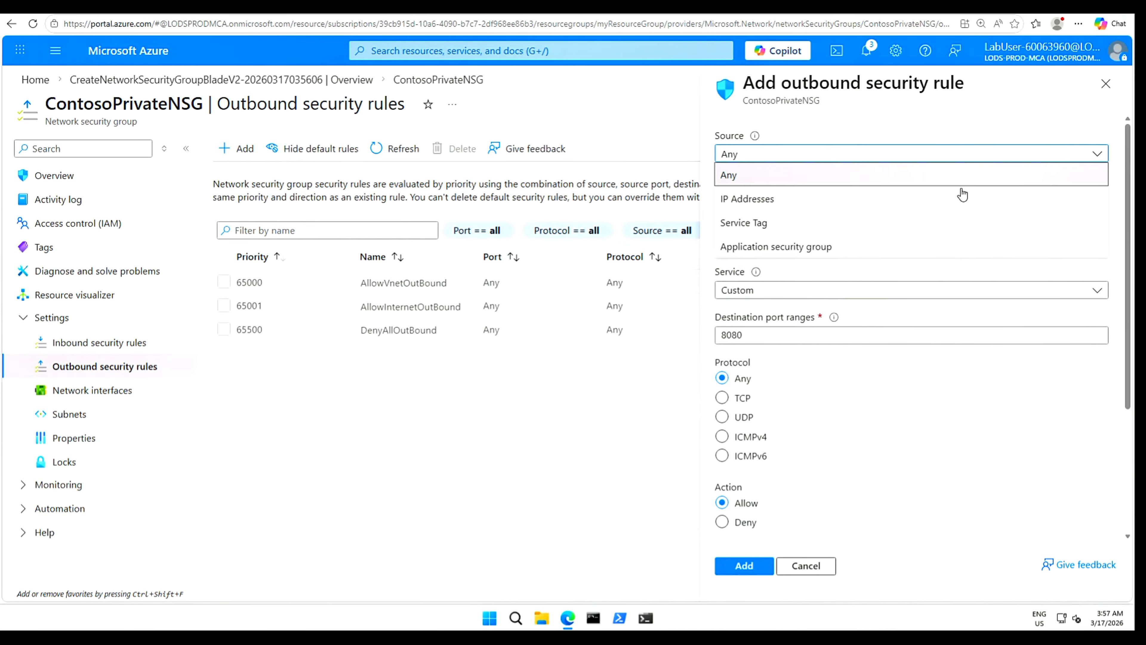
{"action": "left_click", "coordinate": [762, 227]}
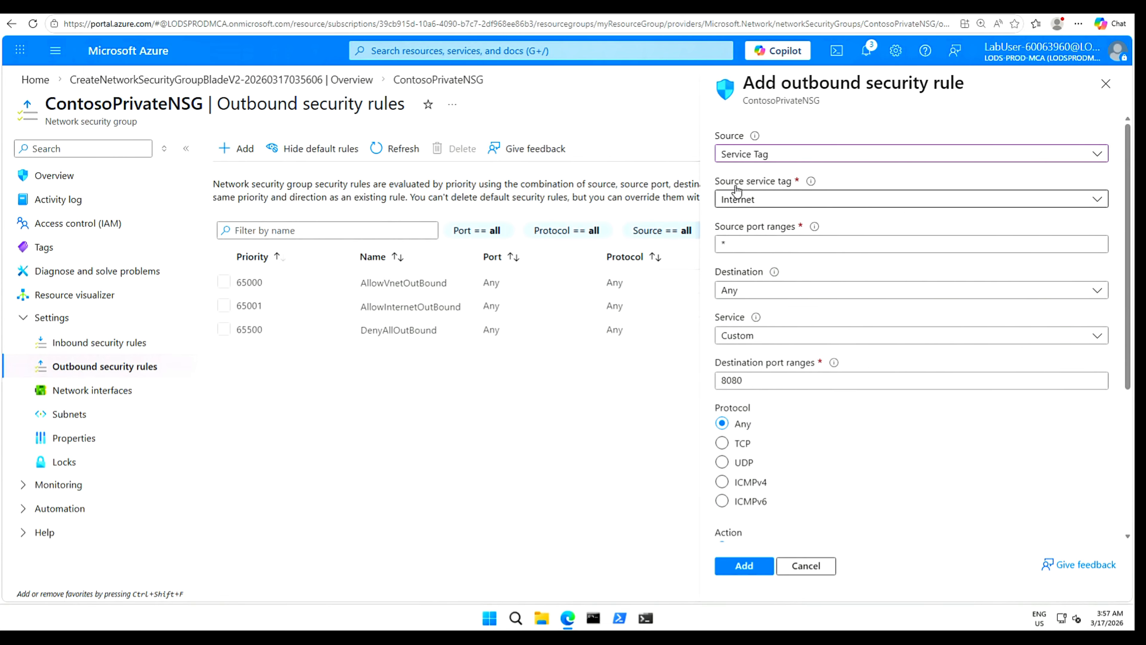
{"action": "left_click", "coordinate": [1098, 200]}
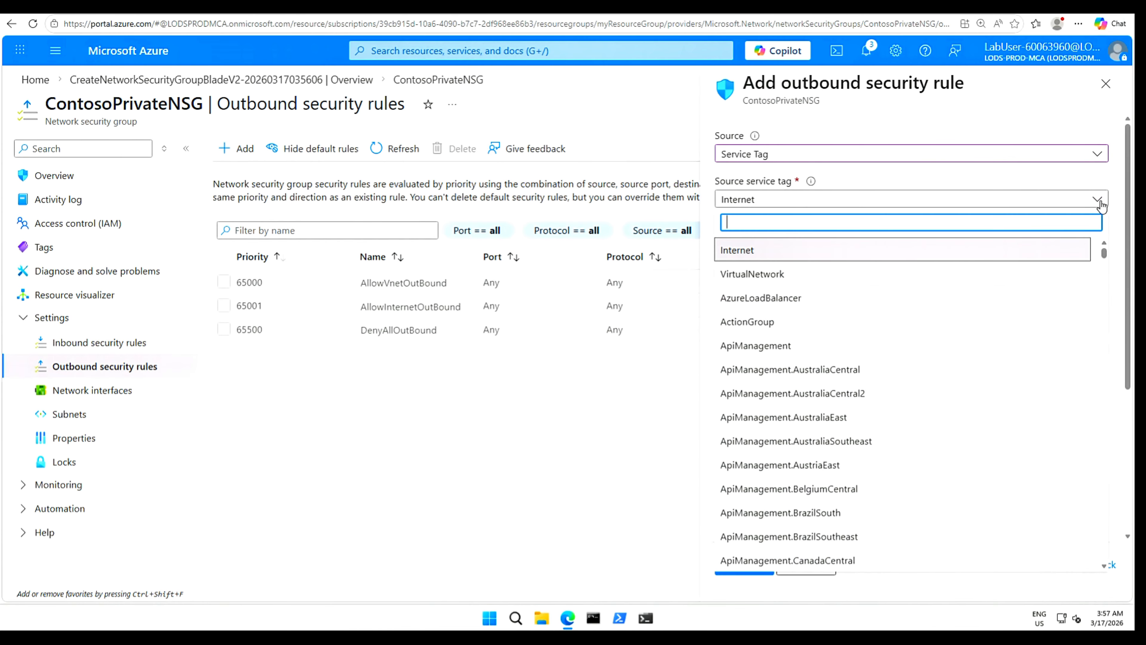
{"action": "left_click", "coordinate": [781, 275]}
{"action": "mouse_move", "coordinate": [775, 273]}
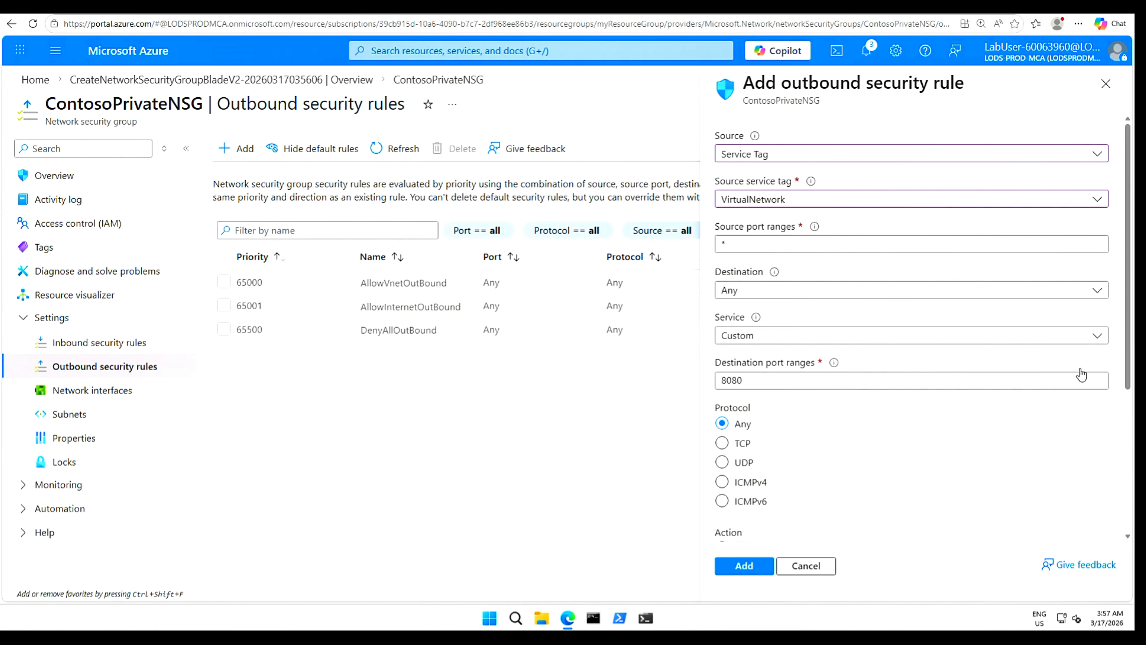
{"action": "left_click", "coordinate": [804, 246]}
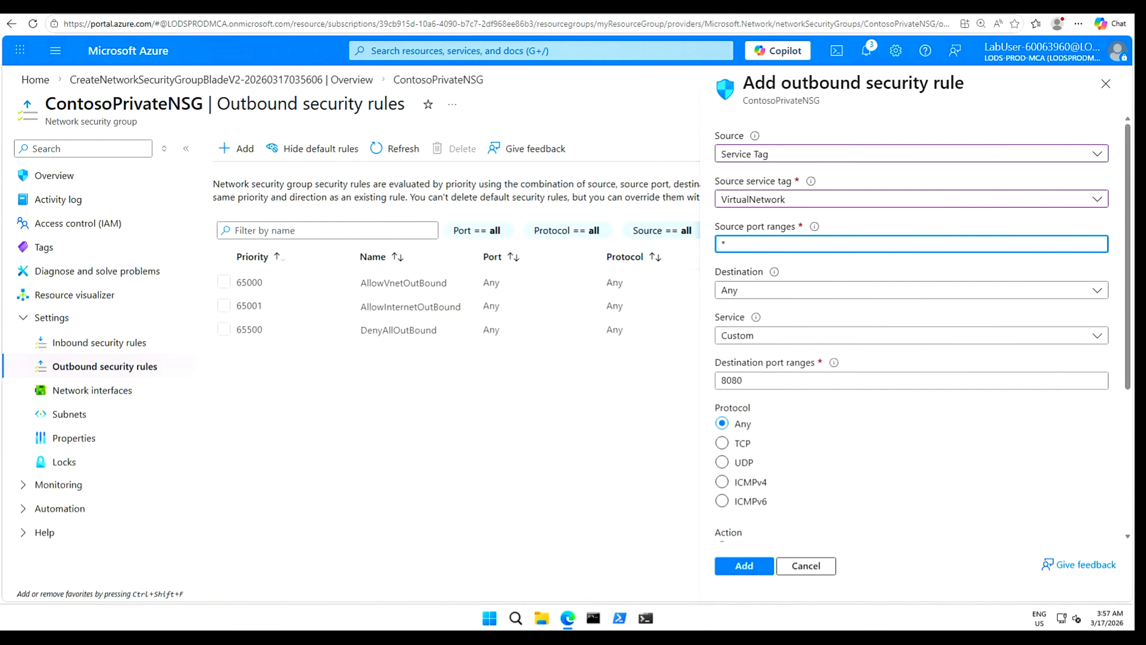
Set the rule's destination to the Storage service tag, found by searching 'sto'.
{"action": "left_click", "coordinate": [1098, 292]}
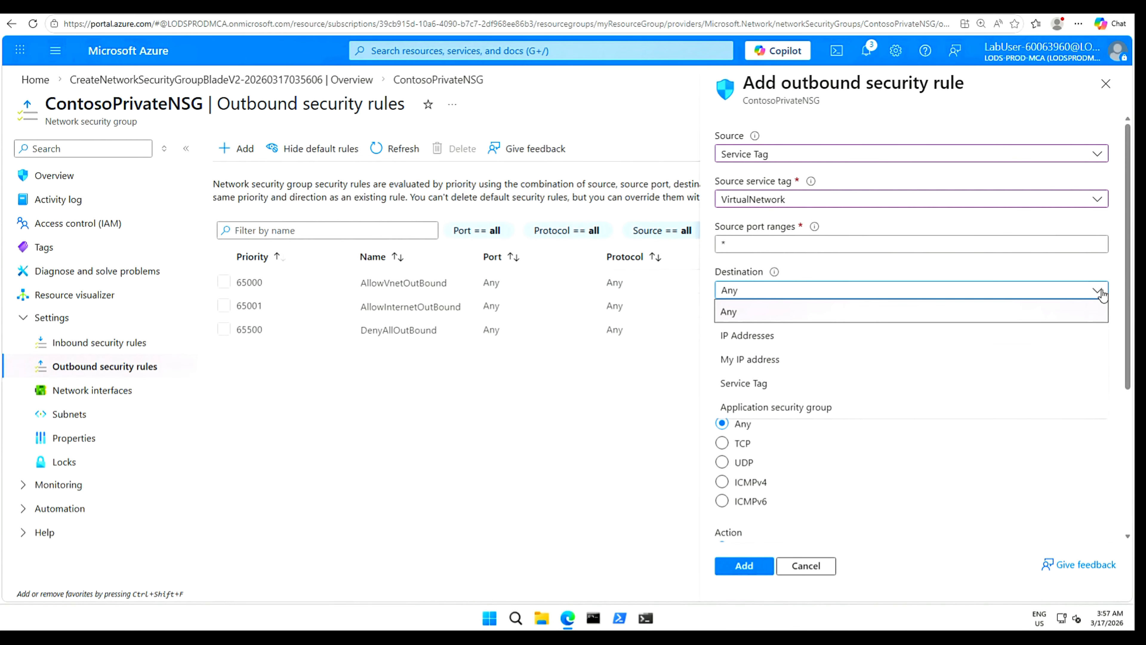
{"action": "left_click", "coordinate": [765, 384]}
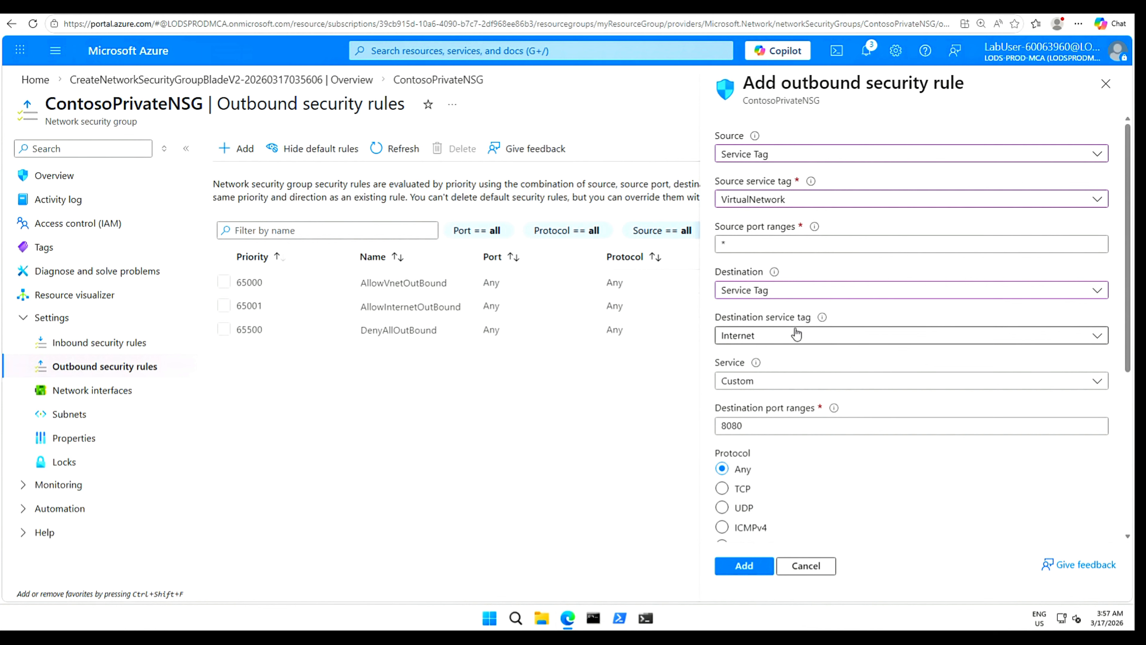
{"action": "left_click", "coordinate": [1098, 342]}
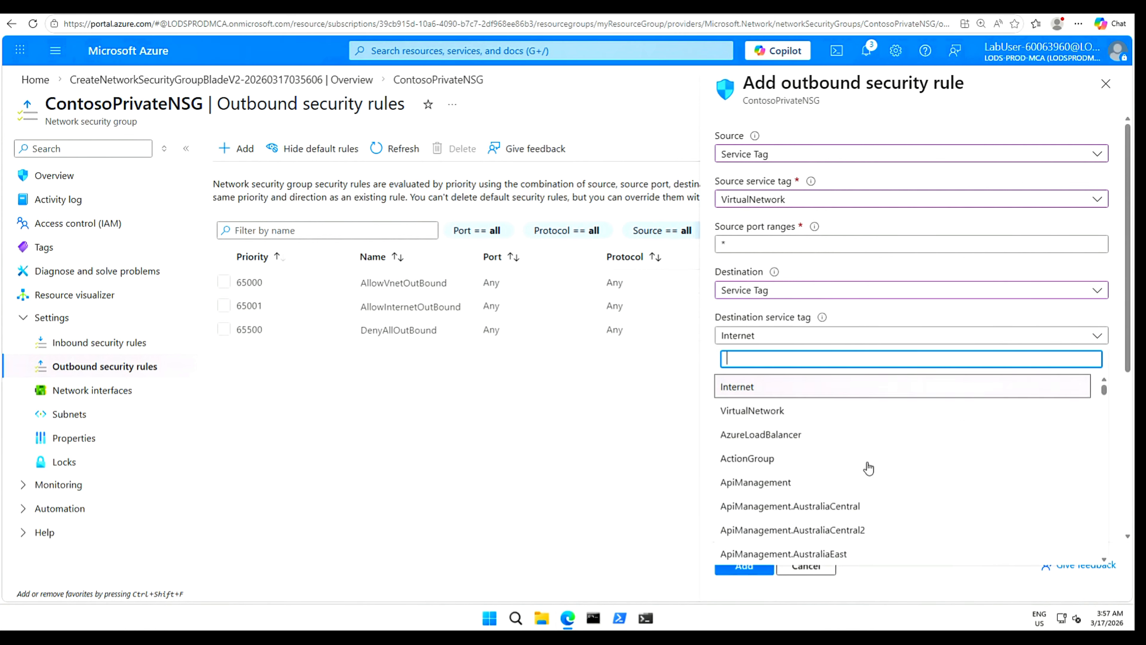
{"action": "scroll", "coordinate": [871, 465], "scroll_direction": "down", "scroll_amount": 3}
{"action": "type", "text": "sto"}
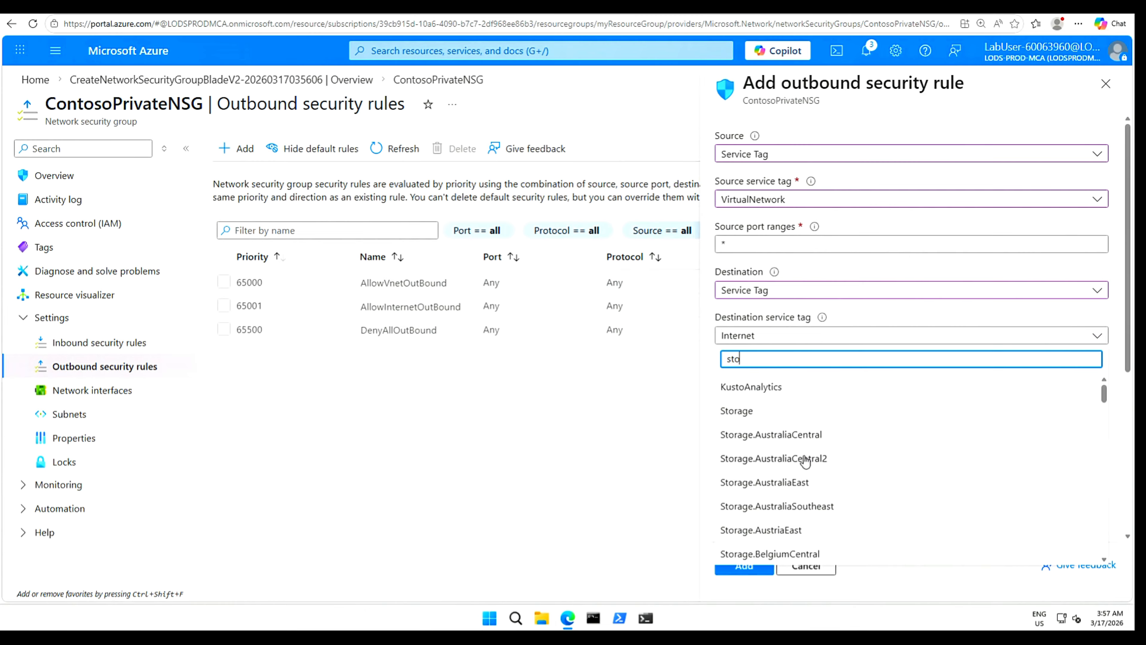
{"action": "left_click", "coordinate": [743, 412]}
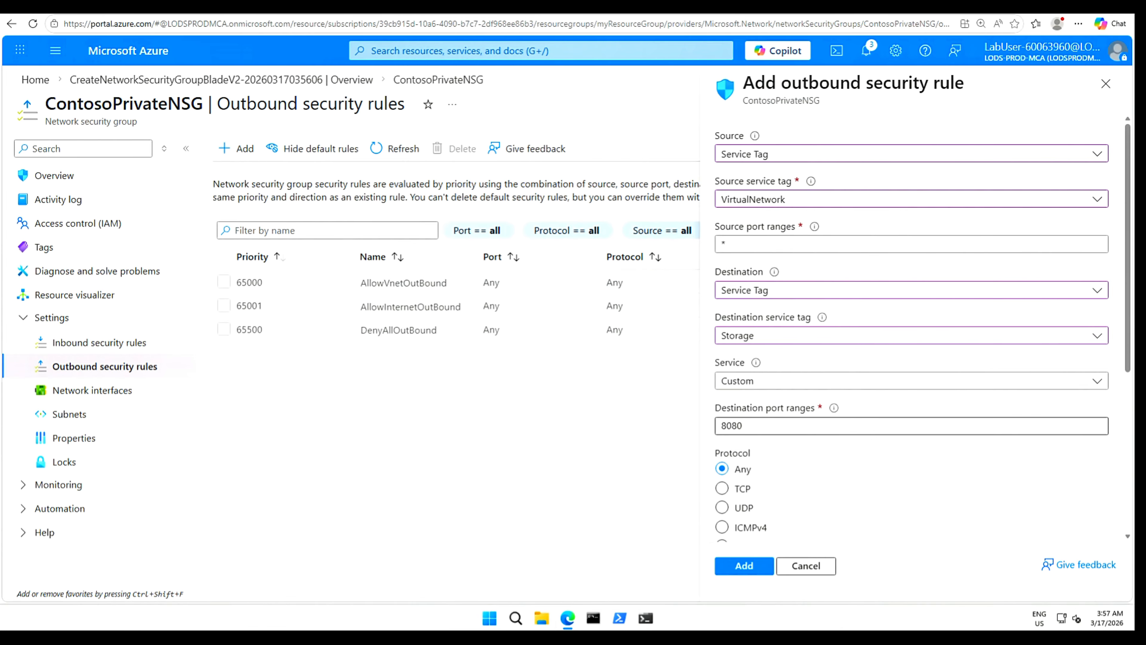
Set the destination port to *, name the outbound rule Allow-Storage-All, and add it.
{"action": "double_click", "coordinate": [717, 427]}
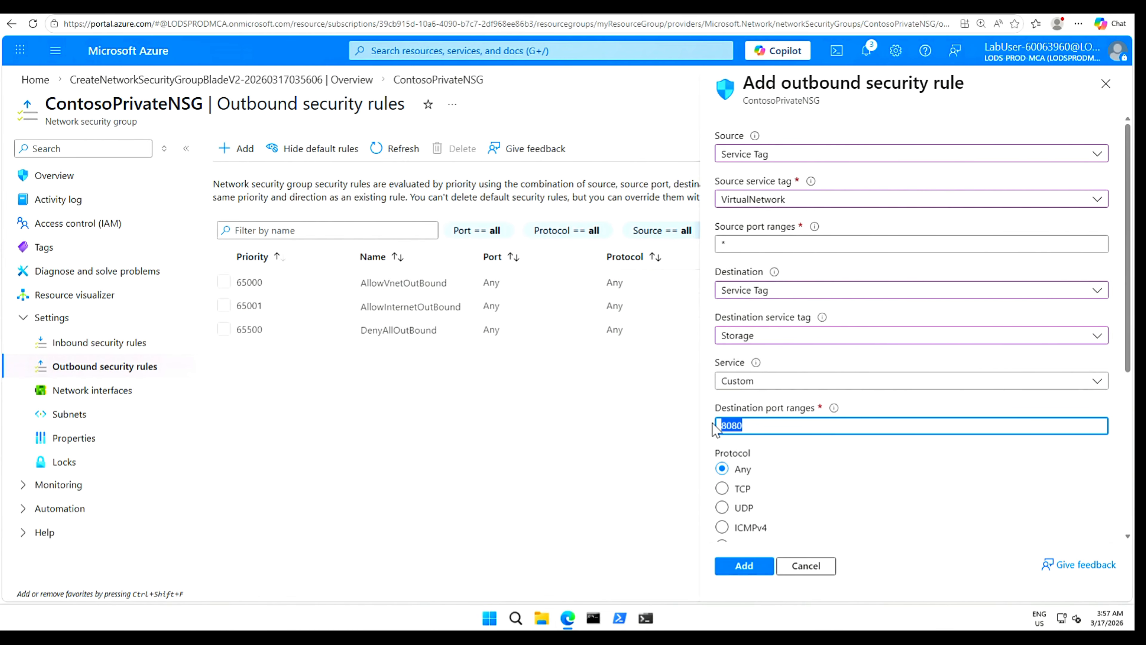
{"action": "type", "text": "*"}
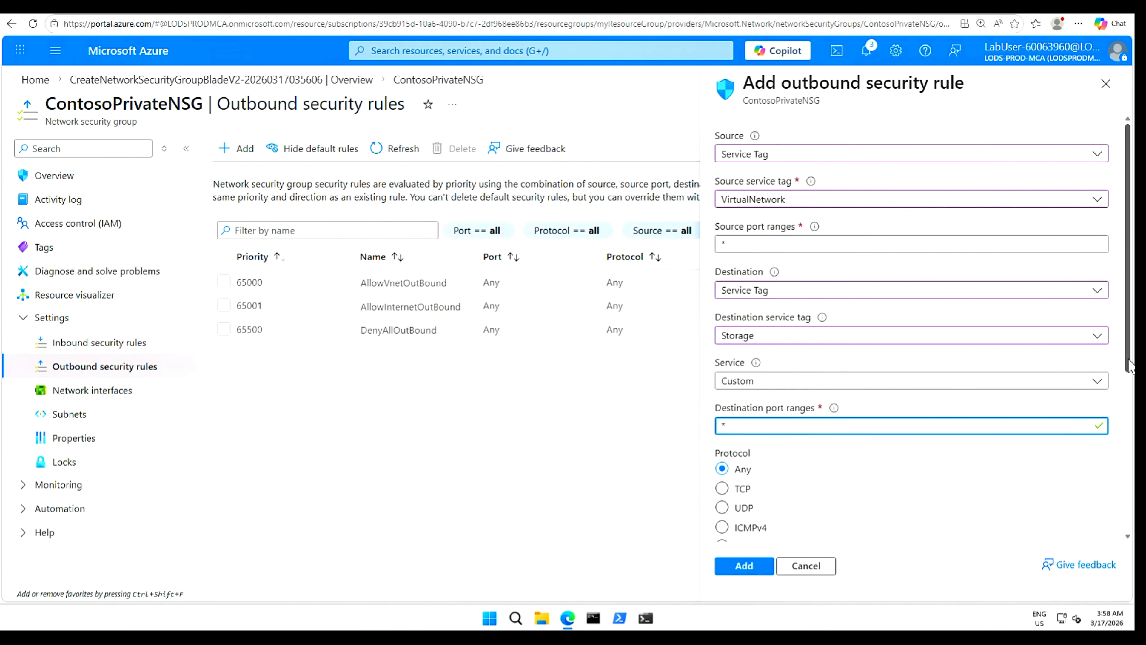
{"action": "scroll", "coordinate": [1126, 490], "scroll_direction": "down", "scroll_amount": 4}
{"action": "scroll", "coordinate": [1126, 490], "scroll_direction": "down", "scroll_amount": 1}
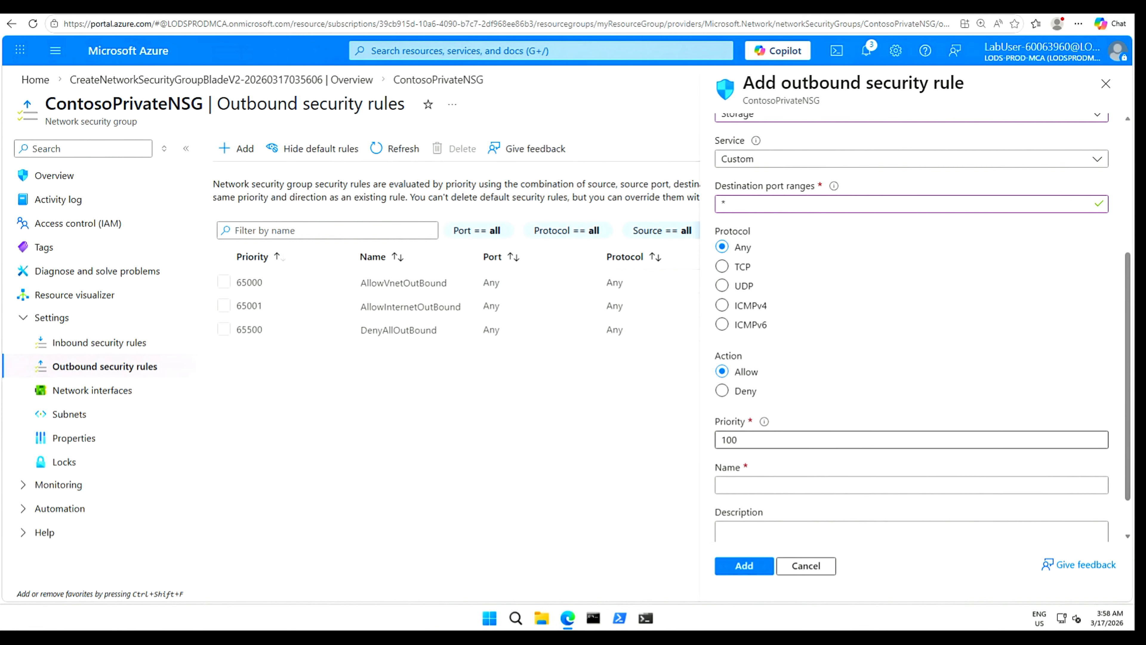
{"action": "left_click", "coordinate": [749, 485]}
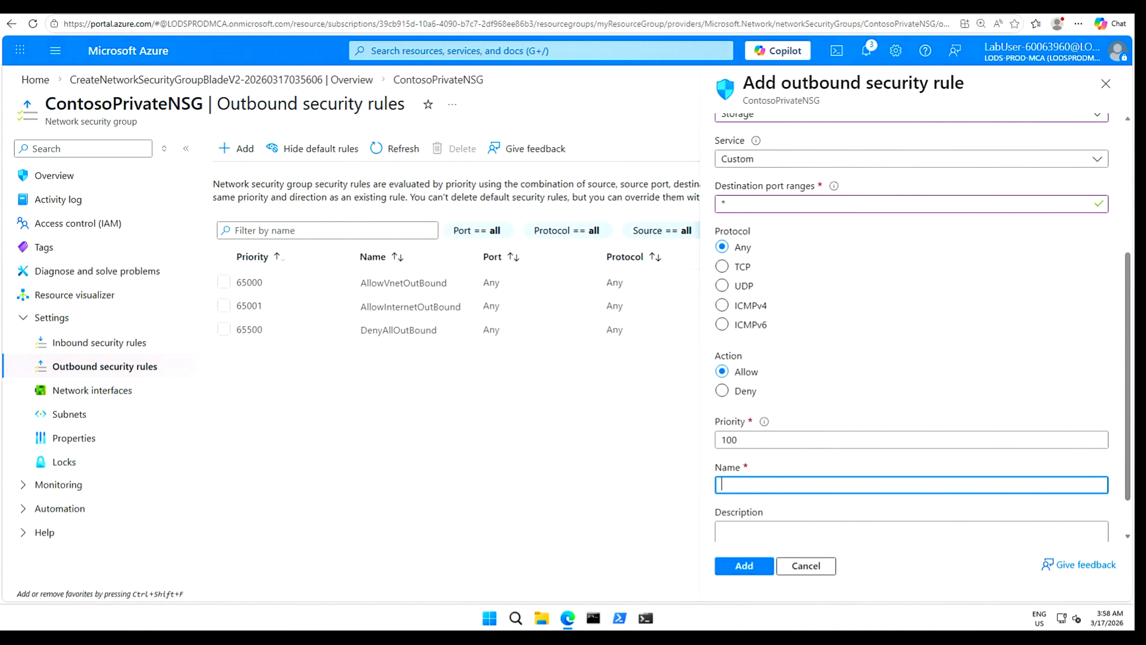
{"action": "type", "text": "Allow-Storage-All"}
{"action": "left_click", "coordinate": [749, 566]}
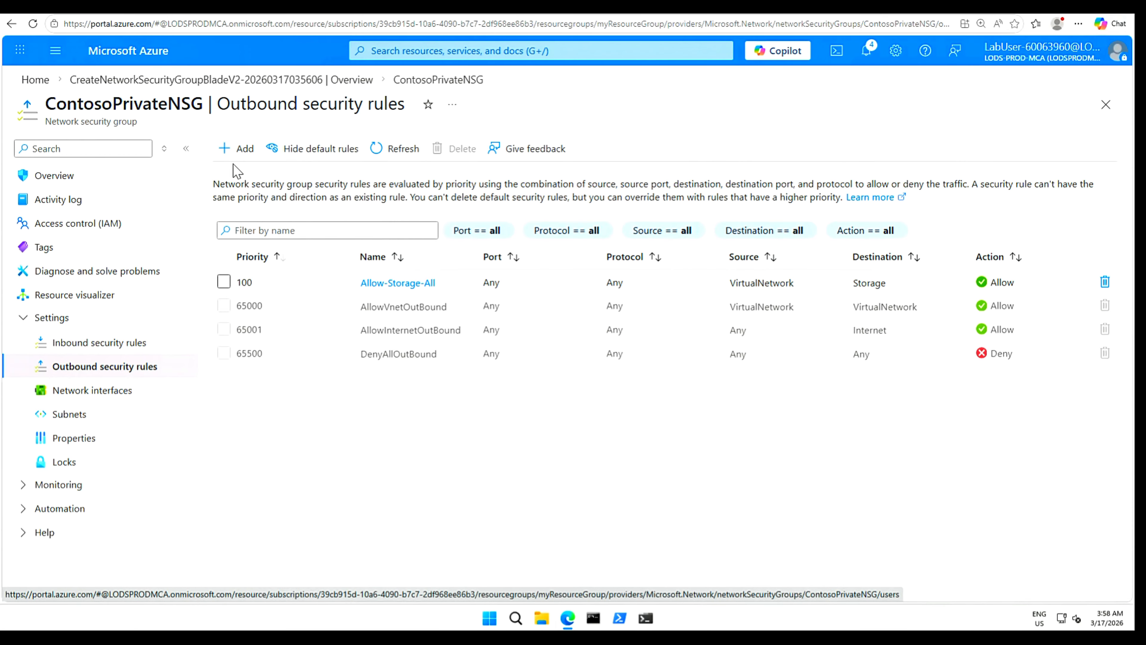
Start another outbound rule with its source set to the VirtualNetwork service tag.
{"action": "left_click", "coordinate": [242, 149]}
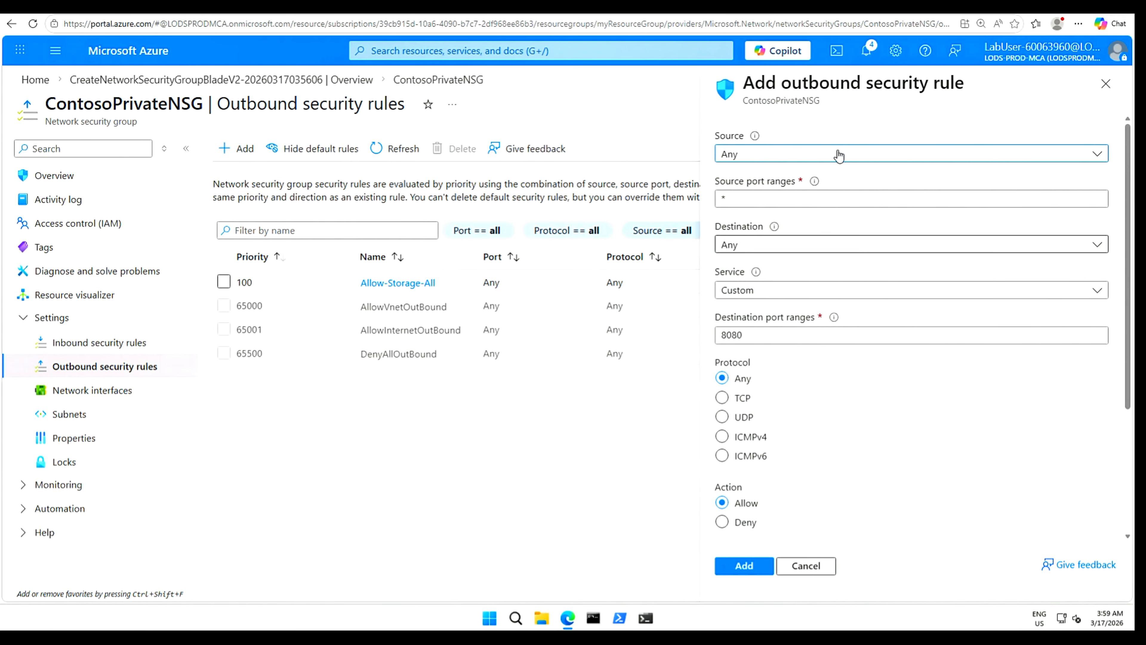
{"action": "left_click", "coordinate": [1105, 158]}
{"action": "left_click", "coordinate": [767, 228]}
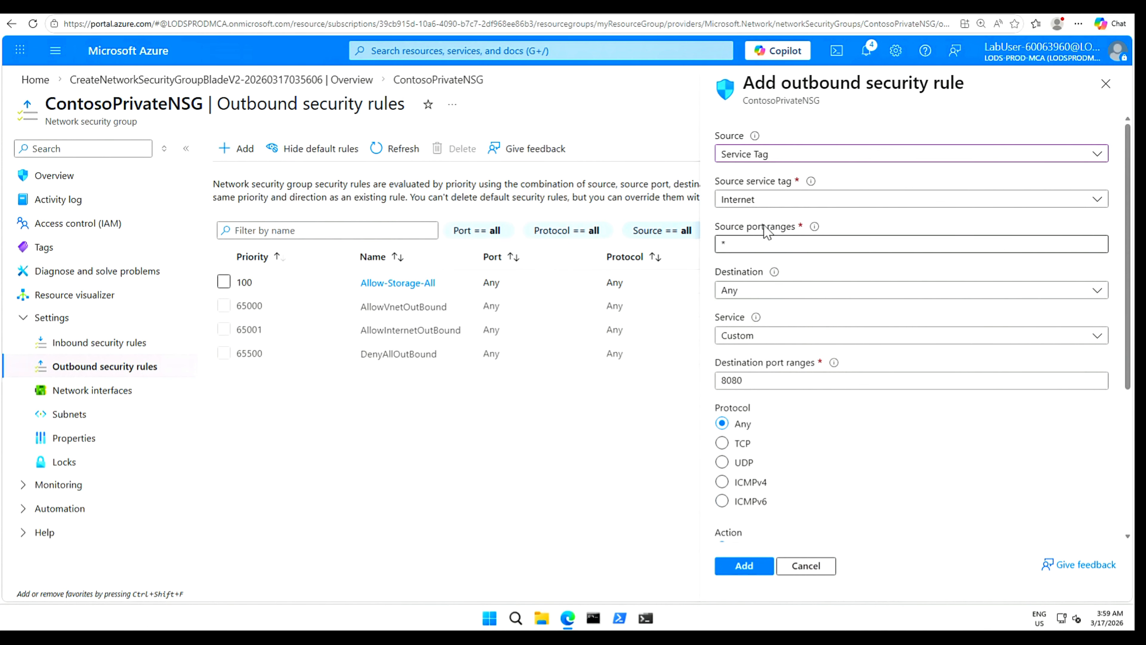
{"action": "left_click", "coordinate": [1102, 205]}
{"action": "left_click", "coordinate": [749, 273]}
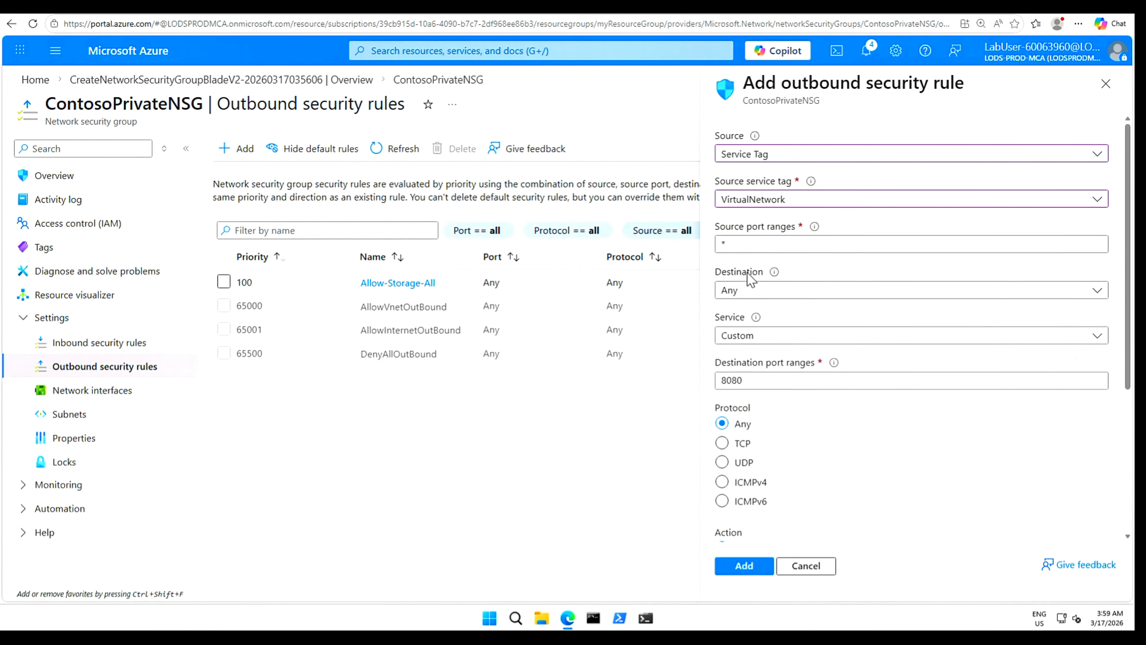
{"action": "left_click", "coordinate": [812, 248]}
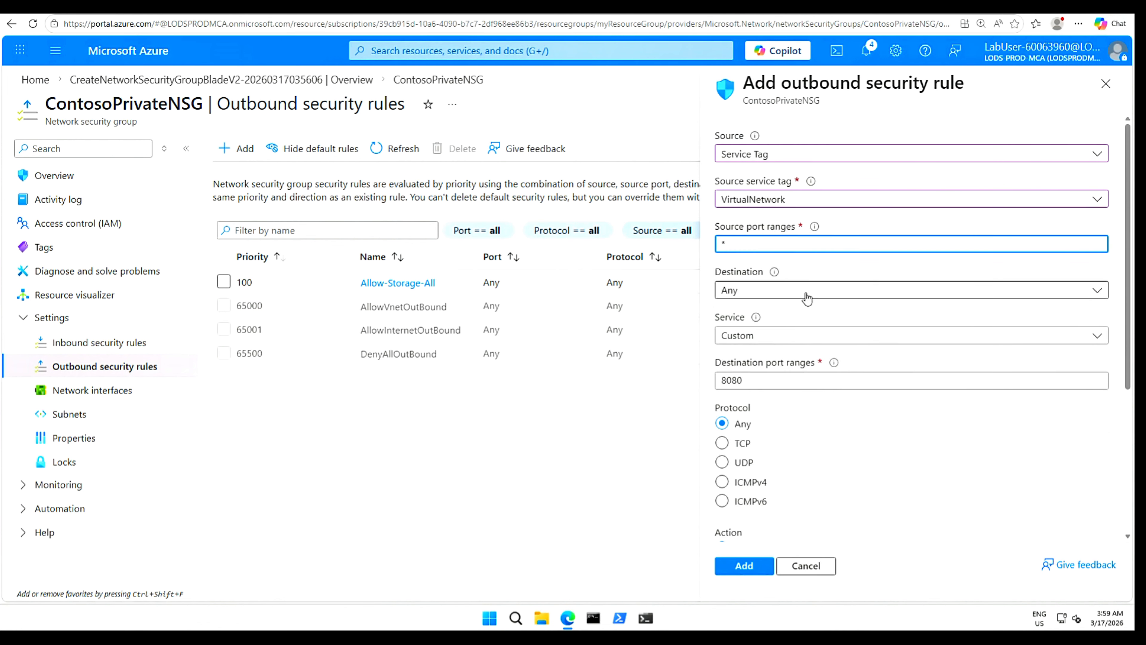
Set the destination to the Internet service tag with destination port ranges *.
{"action": "left_click", "coordinate": [1059, 298]}
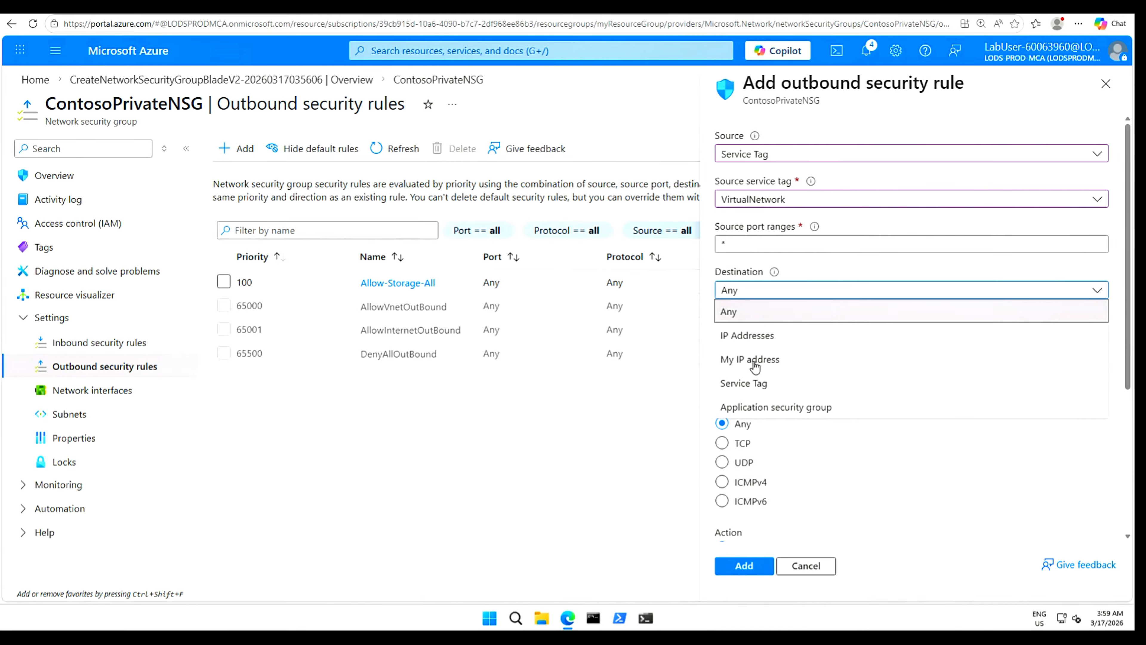
{"action": "left_click", "coordinate": [762, 384]}
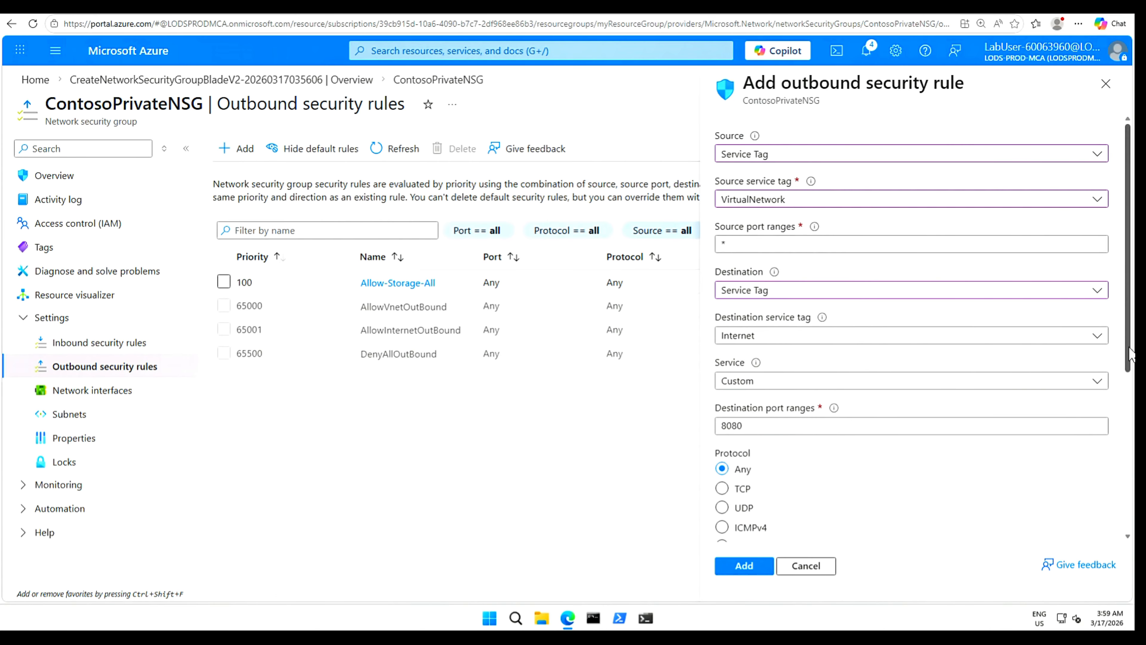
{"action": "scroll", "coordinate": [1129, 374], "scroll_direction": "down", "scroll_amount": 2}
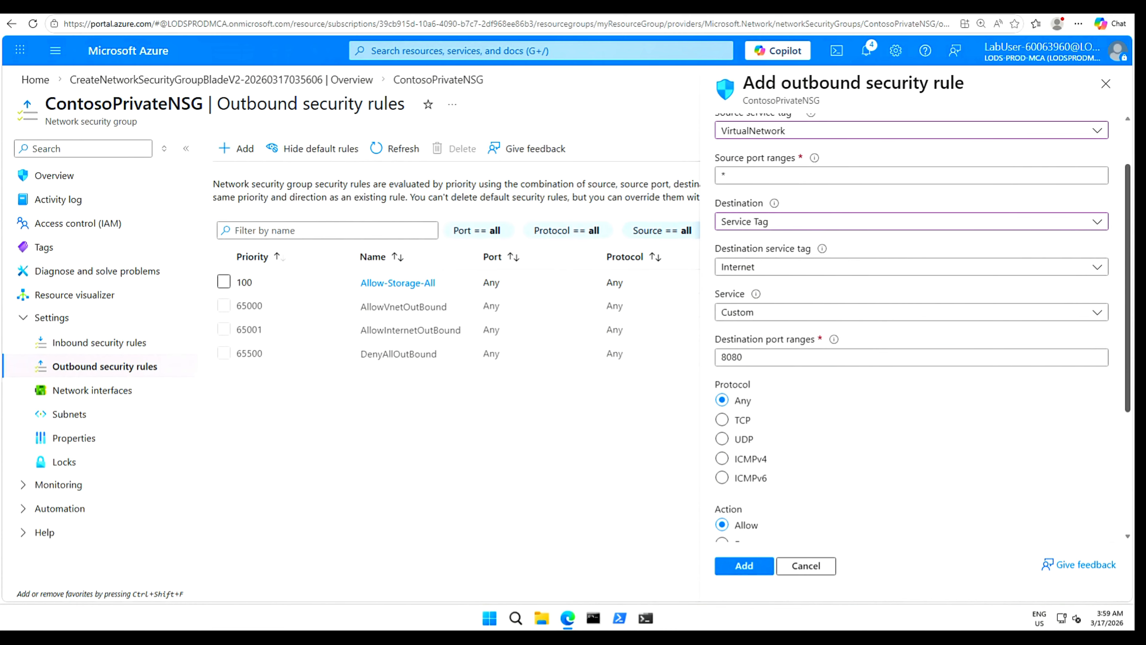
{"action": "left_click", "coordinate": [774, 358]}
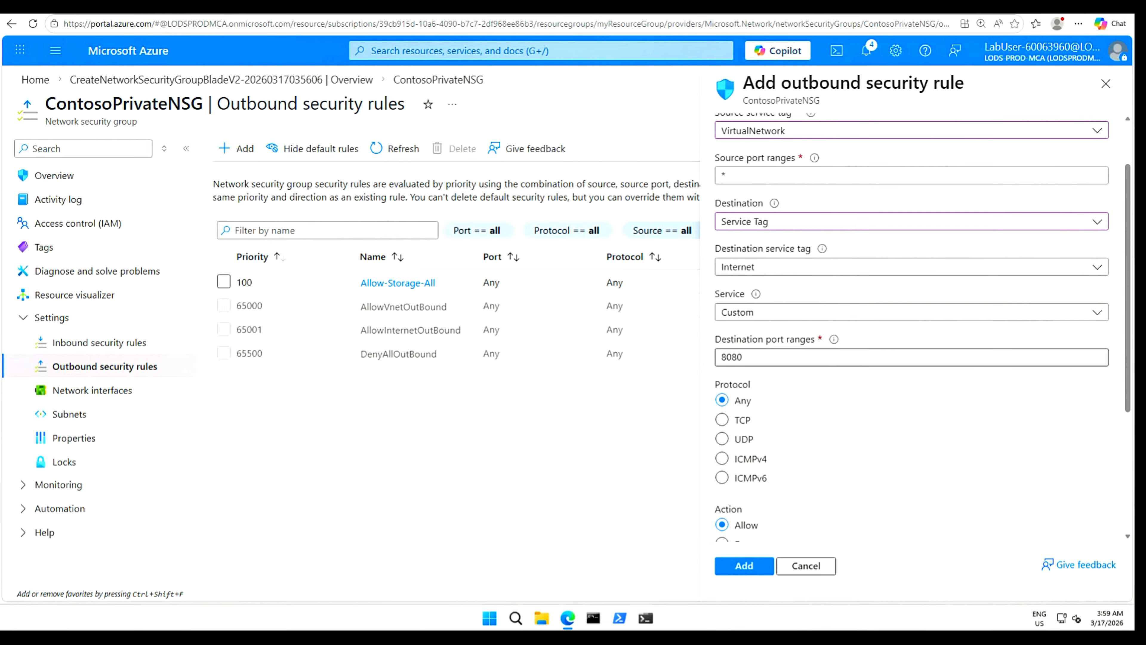
{"action": "left_click_drag", "start_coordinate": [775, 357], "coordinate": [702, 361]}
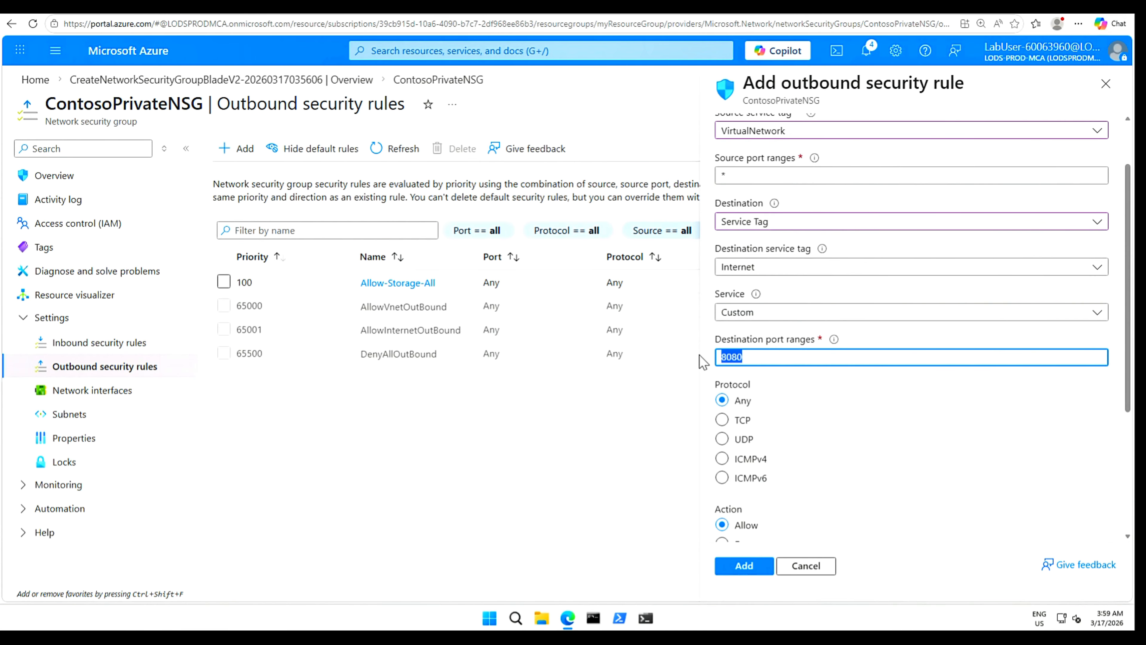
{"action": "type", "text": "*"}
Set the action to Deny, name the rule Deny-Internet-All, and add it.
{"action": "scroll", "coordinate": [901, 476], "scroll_direction": "down", "scroll_amount": 5}
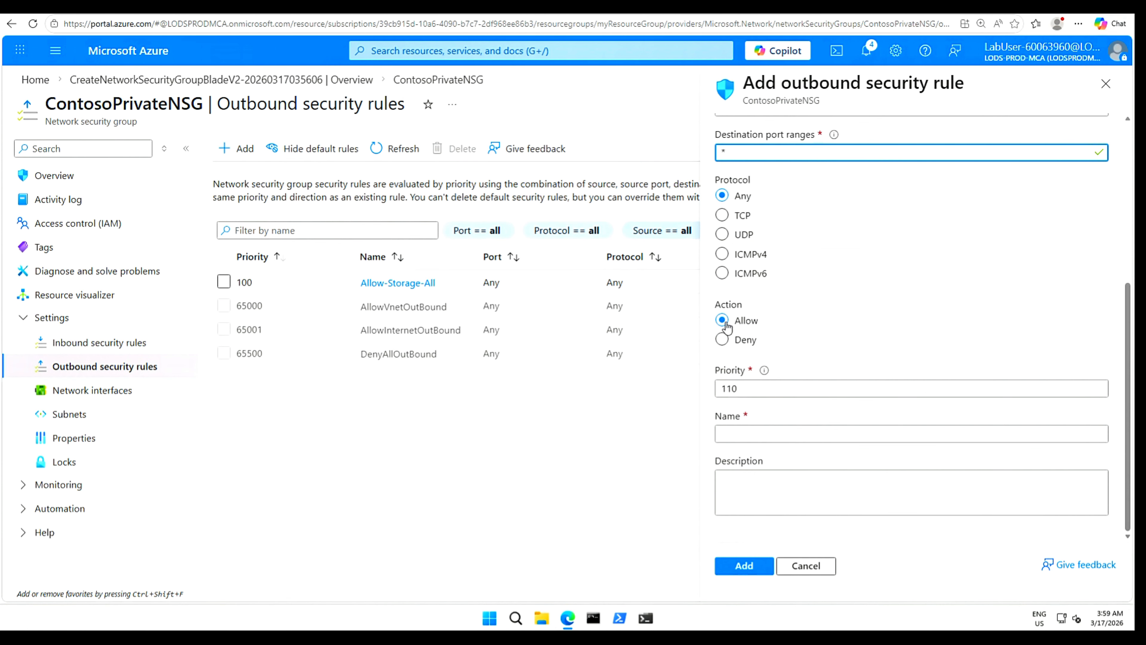
{"action": "left_click", "coordinate": [721, 340]}
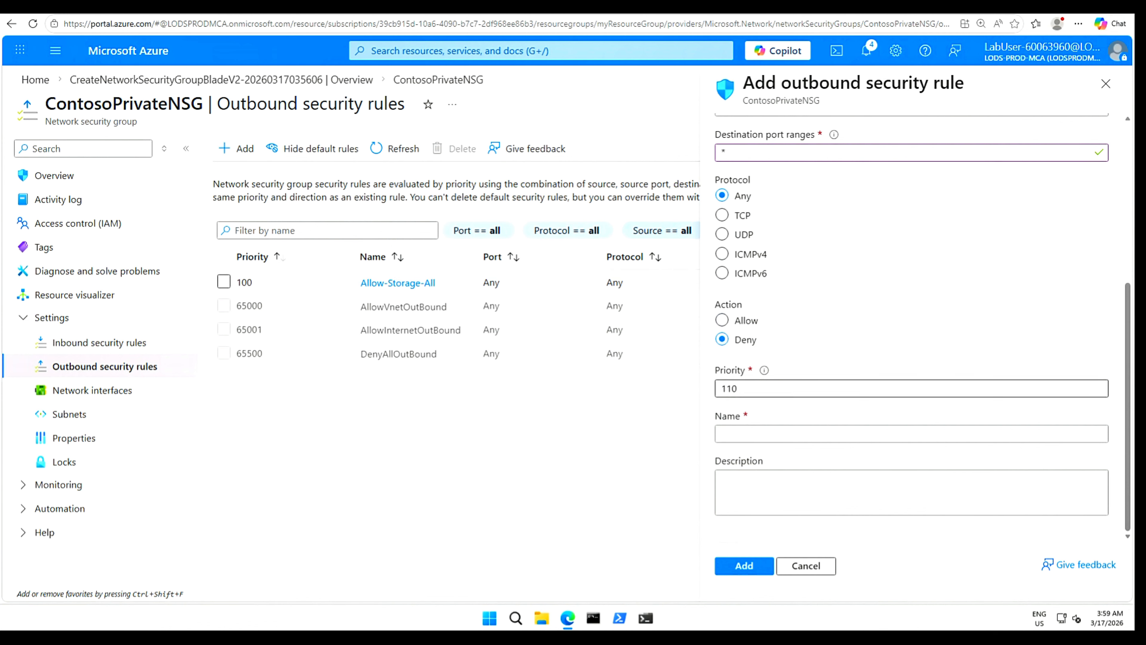
{"action": "left_click", "coordinate": [750, 434]}
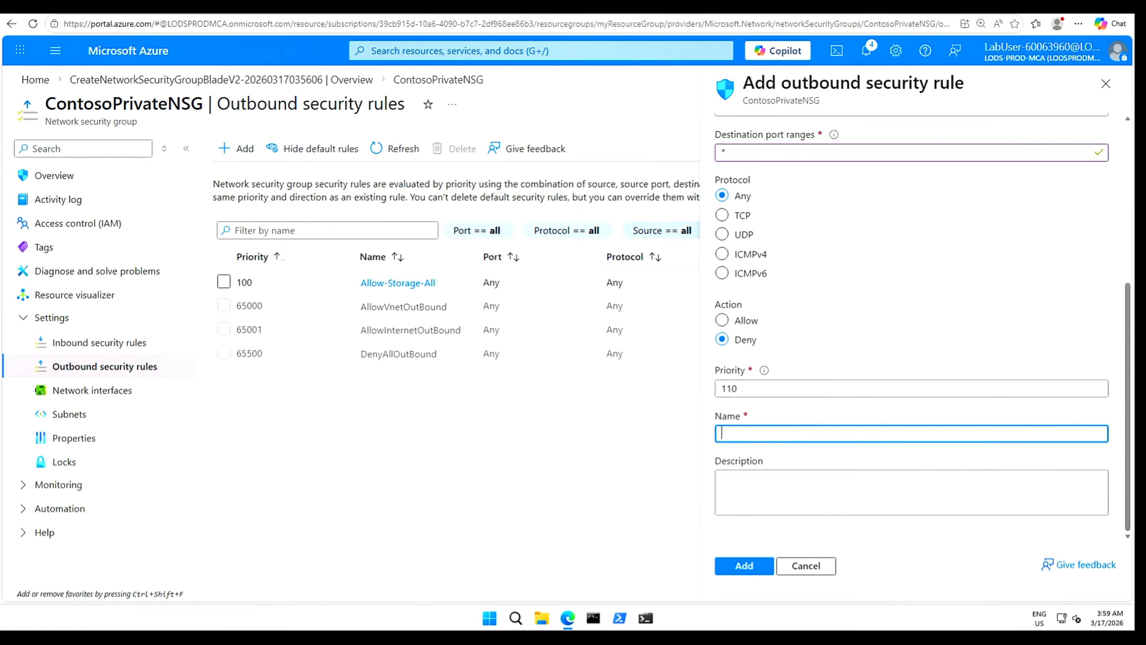
{"action": "type", "text": "Deny-Internet-All"}
{"action": "left_click", "coordinate": [744, 567]}
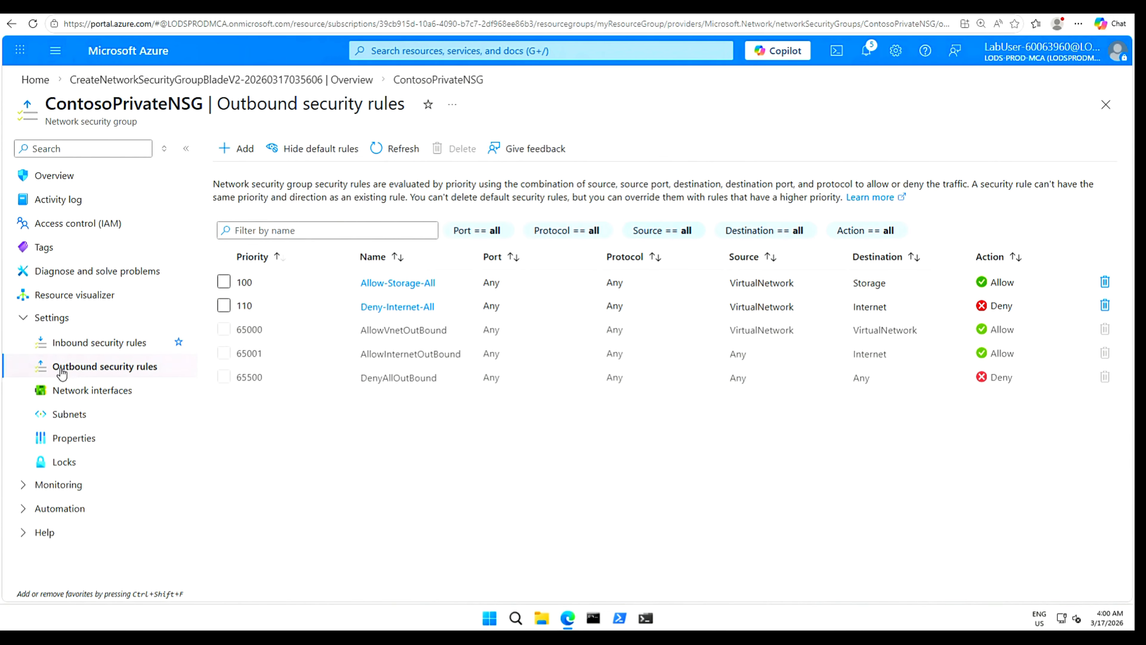
Begin a new inbound security rule and select its default 8080 destination port.
{"action": "left_click", "coordinate": [103, 345]}
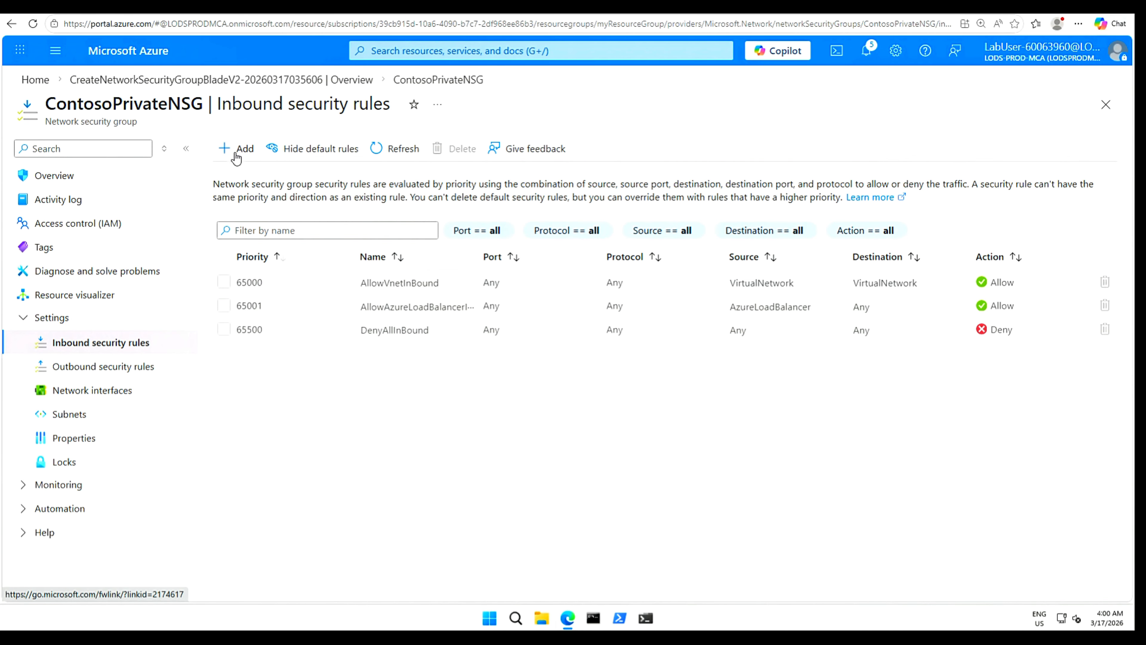
{"action": "left_click", "coordinate": [235, 152]}
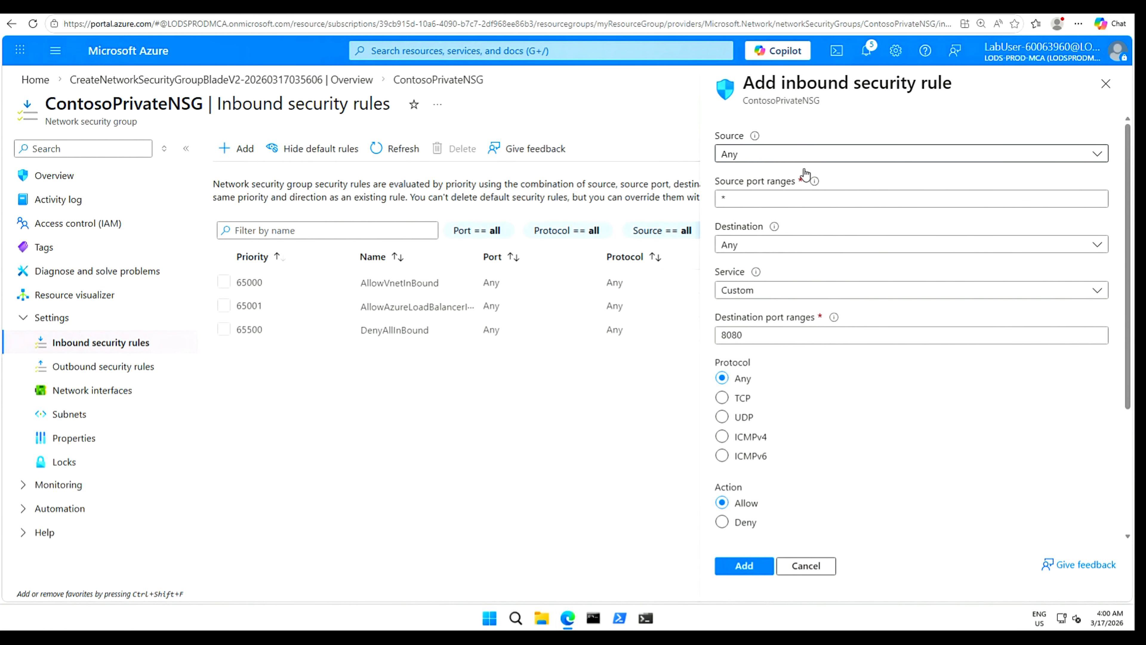
{"action": "left_click", "coordinate": [811, 198]}
{"action": "mouse_move", "coordinate": [814, 185]}
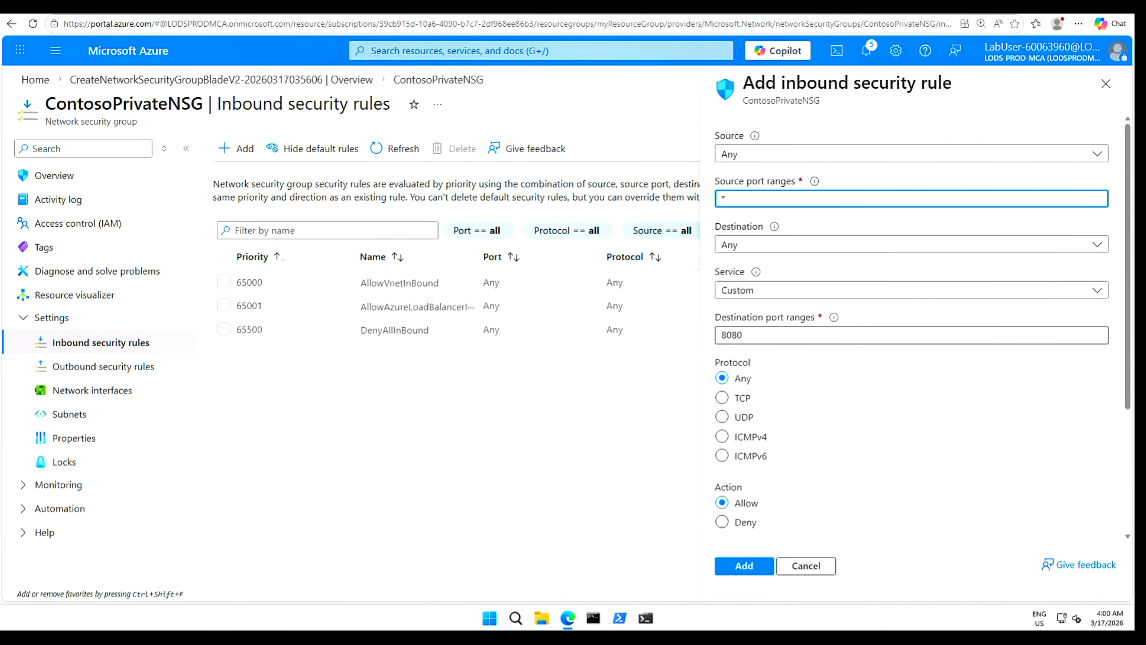
{"action": "left_click_drag", "start_coordinate": [774, 335], "coordinate": [721, 335]}
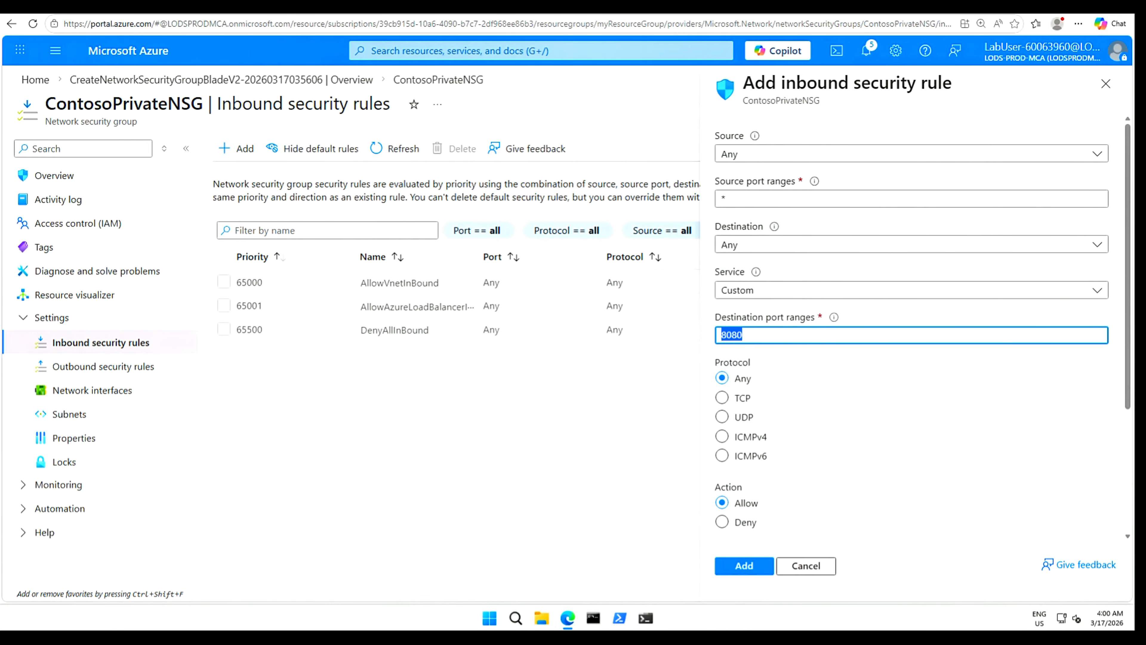
Add inbound rule Allow-RDP-All on port 3389 at priority 120, then return to the deployment overview.
{"action": "type", "text": "3389"}
{"action": "left_click_drag", "start_coordinate": [1128, 322], "coordinate": [1128, 412]}
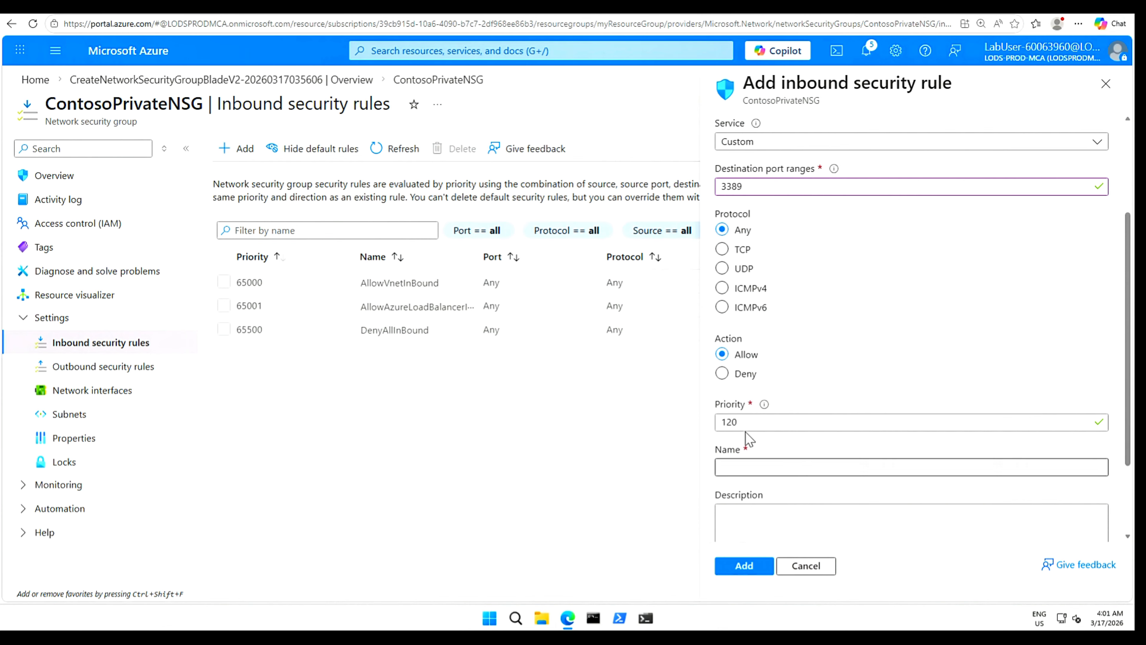
{"action": "left_click", "coordinate": [736, 467]}
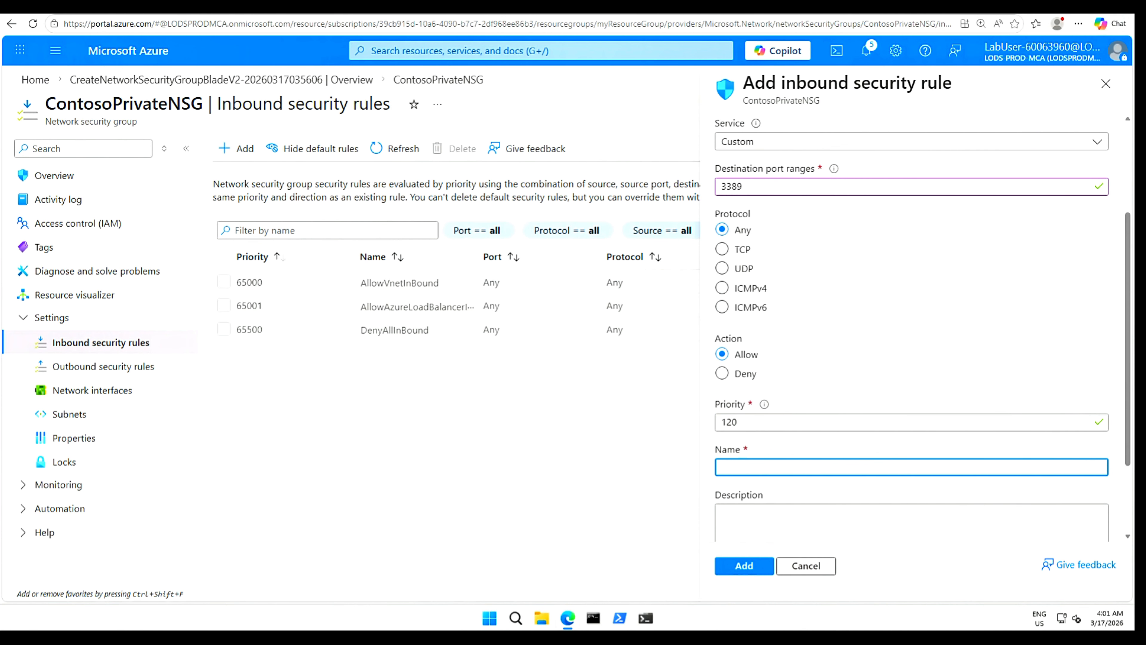
{"action": "type", "text": "Allow-RDP-All"}
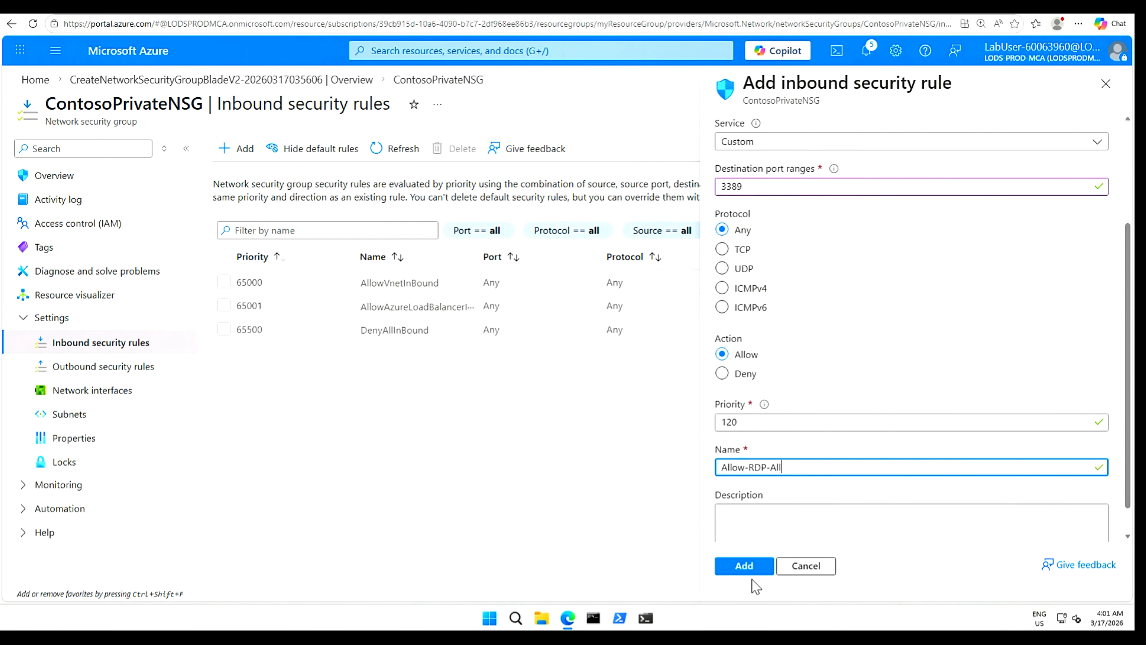
{"action": "left_click", "coordinate": [745, 566]}
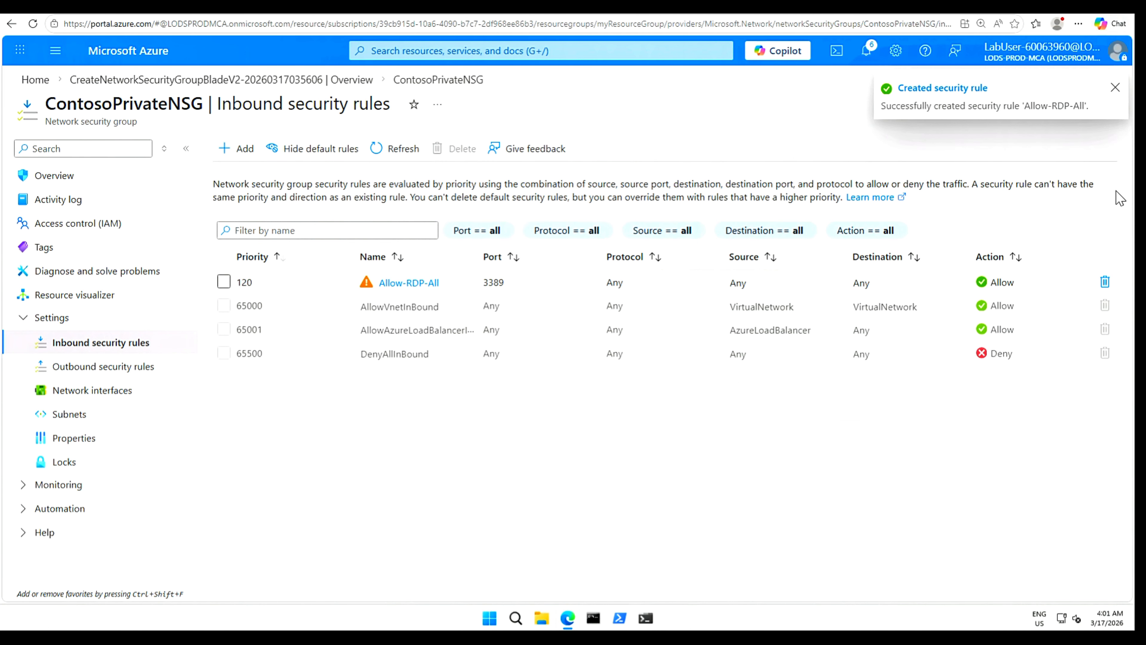
{"action": "left_click", "coordinate": [1114, 88]}
{"action": "left_click", "coordinate": [1107, 105]}
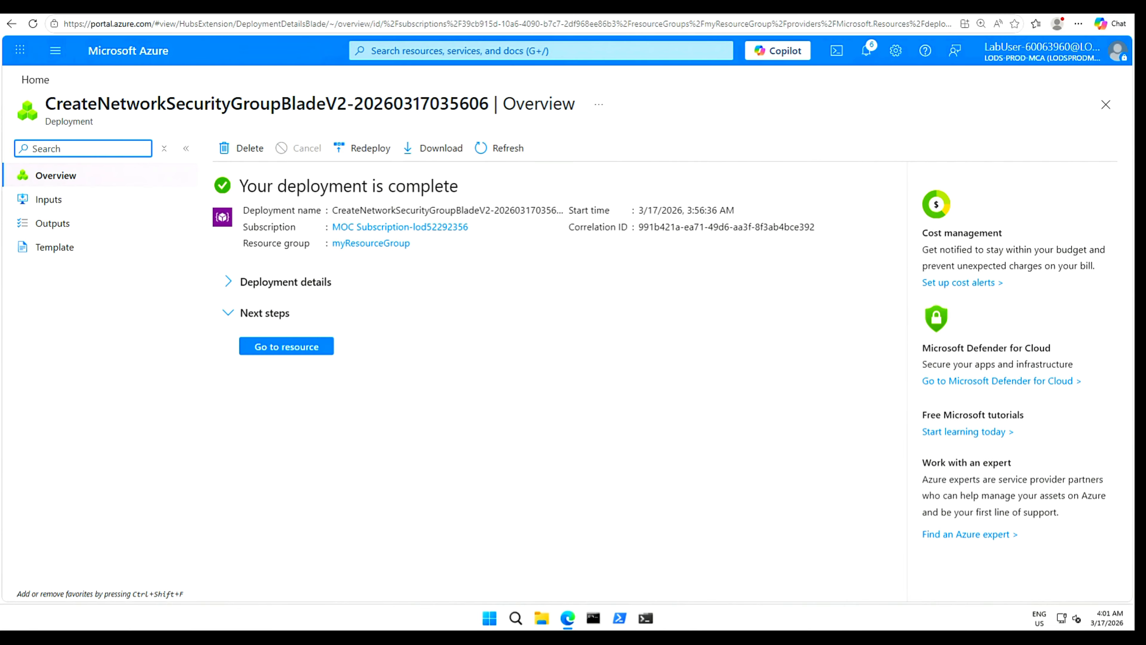
Open ContosoPrivateNSG and review its inbound and outbound security rule lists.
{"action": "left_click", "coordinate": [270, 352]}
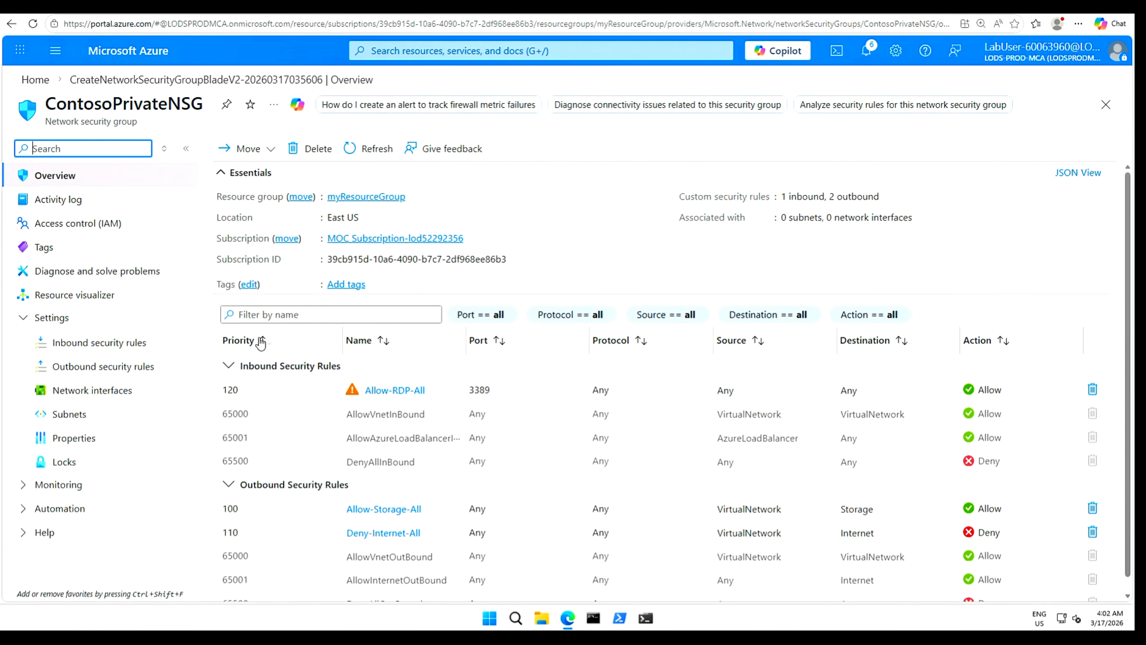
{"action": "left_click", "coordinate": [105, 348]}
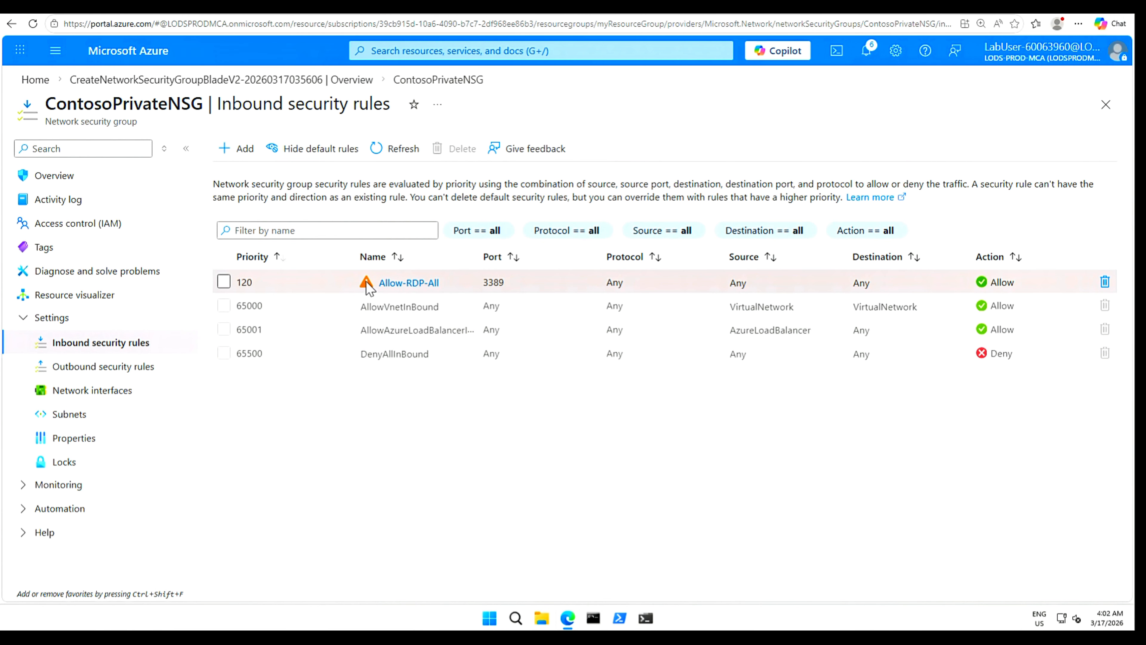
{"action": "left_click", "coordinate": [122, 371]}
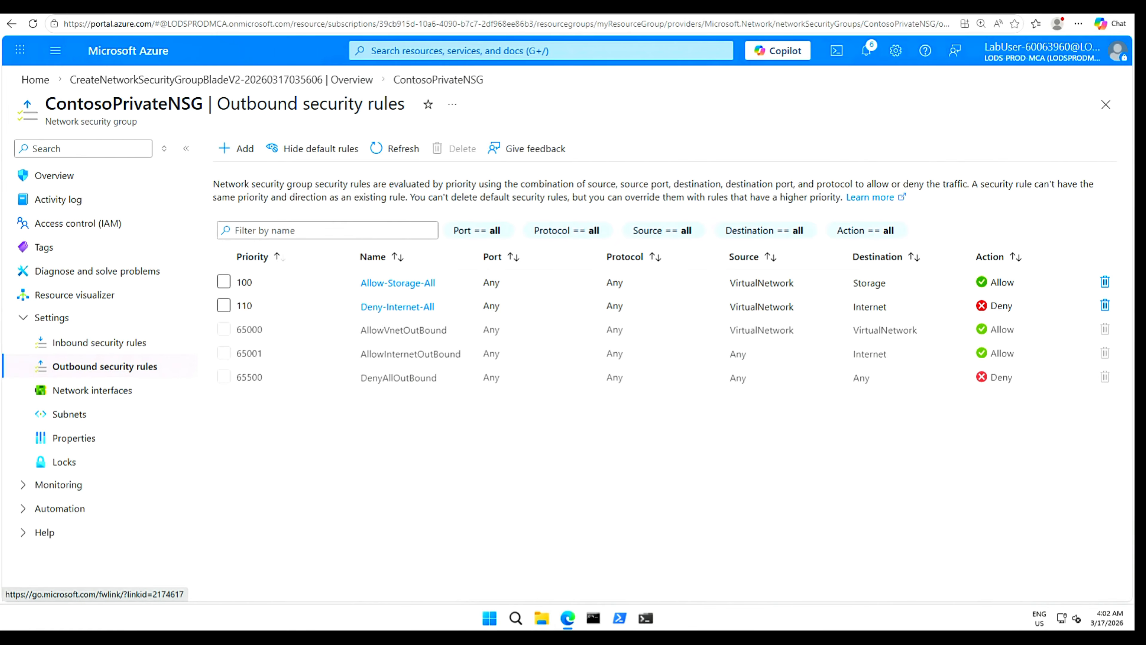
Open the Subnets page of ContosoPrivateNSG to see its subnet associations.
{"action": "left_click", "coordinate": [77, 419]}
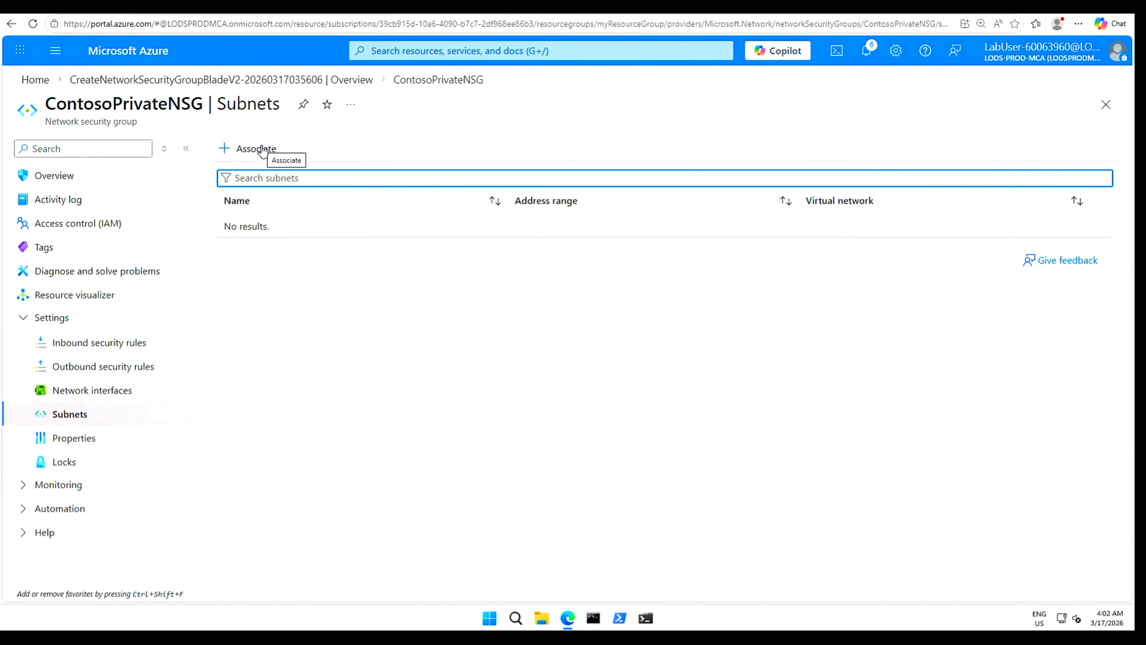
Associate the Private subnet (10.0.1.0/24) of CoreServicesVNet with the NSG.
{"action": "left_click", "coordinate": [263, 151]}
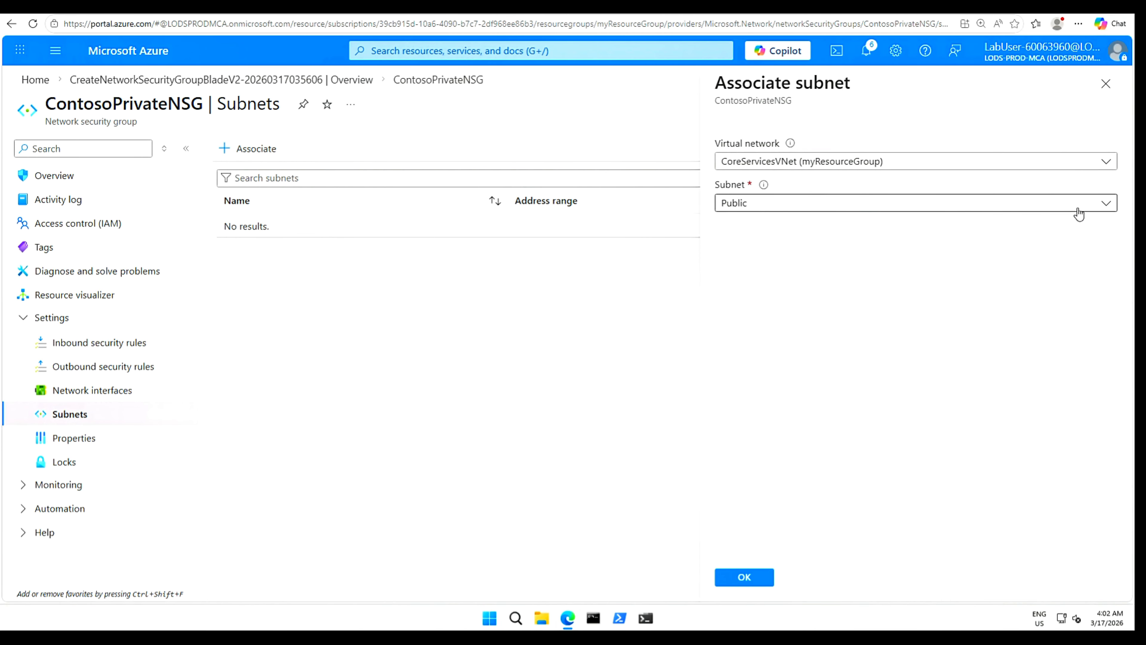
{"action": "left_click", "coordinate": [1106, 206]}
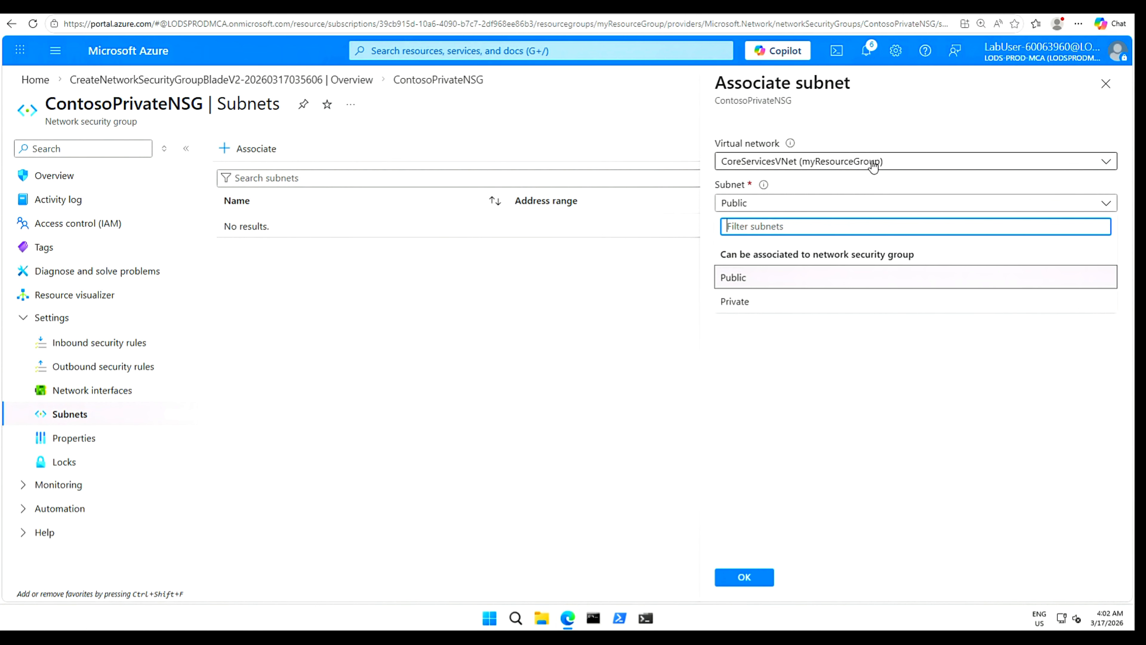
{"action": "left_click", "coordinate": [741, 304]}
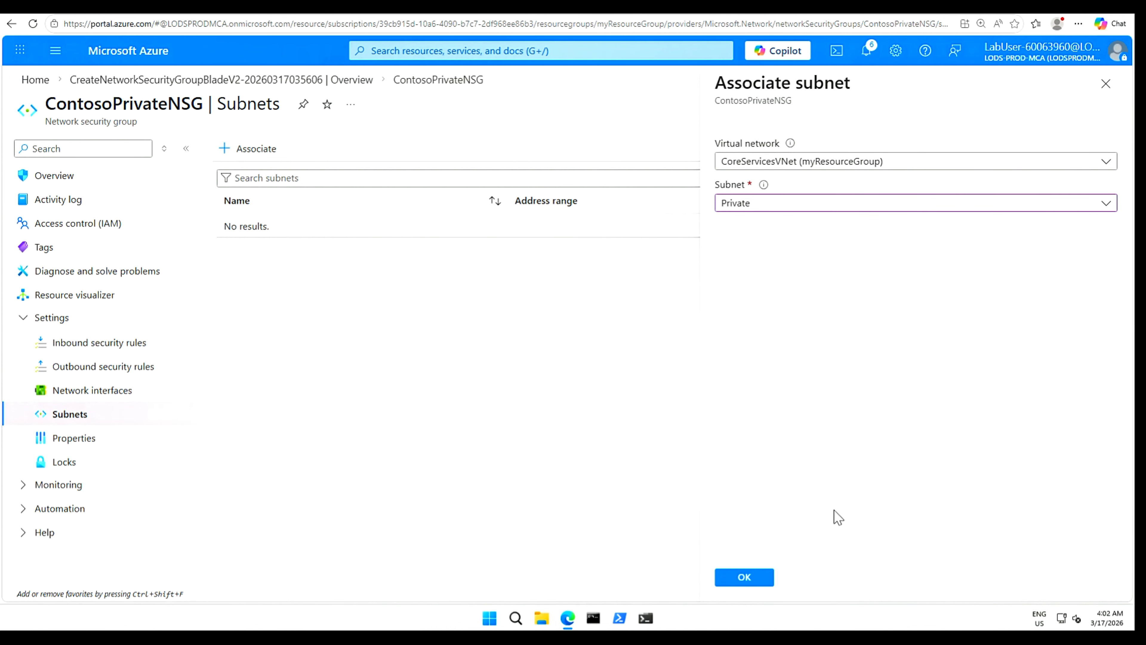
{"action": "left_click", "coordinate": [747, 580]}
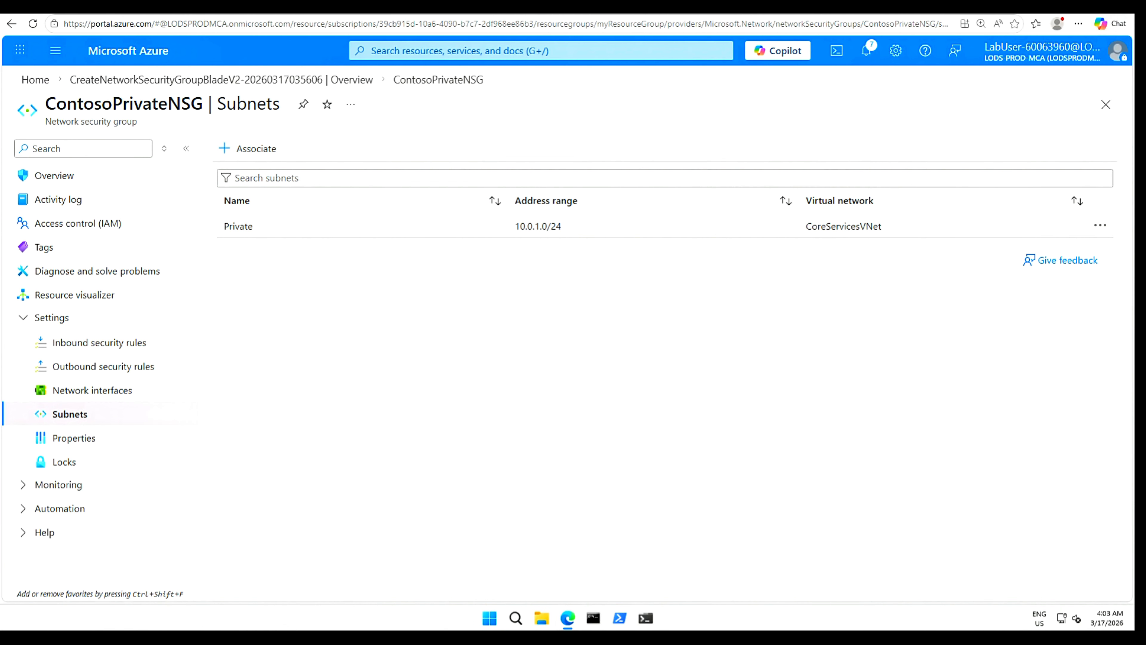
{"action": "left_click", "coordinate": [456, 50]}
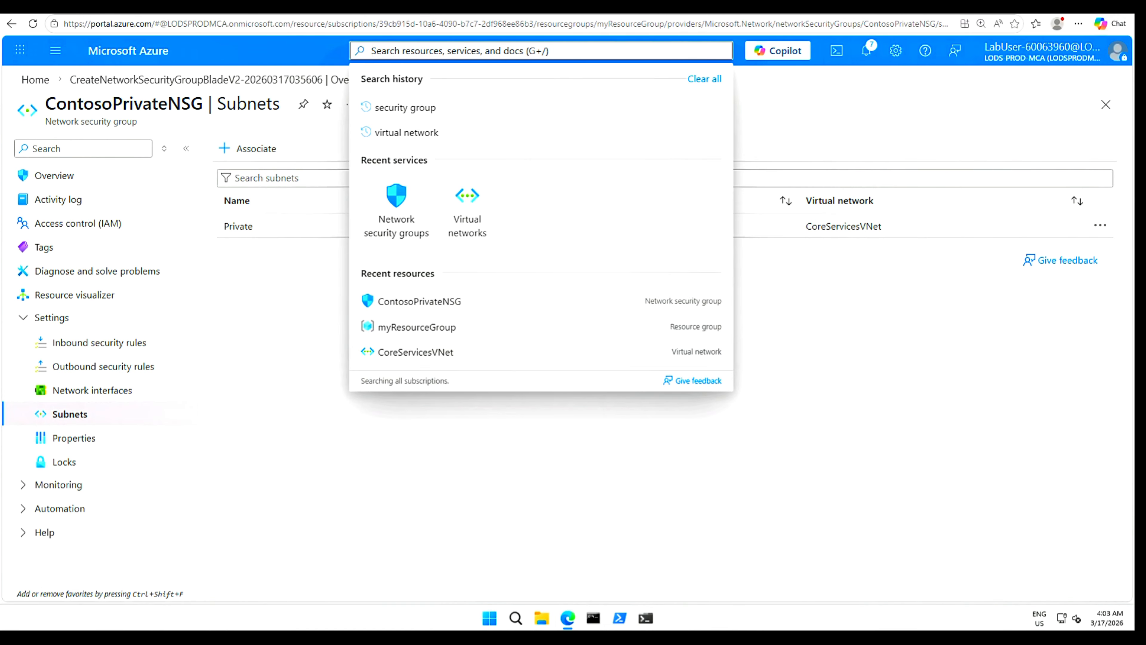
Search for 'Storage accounts' and start creating a new storage account.
{"action": "type", "text": "Storage accounts"}
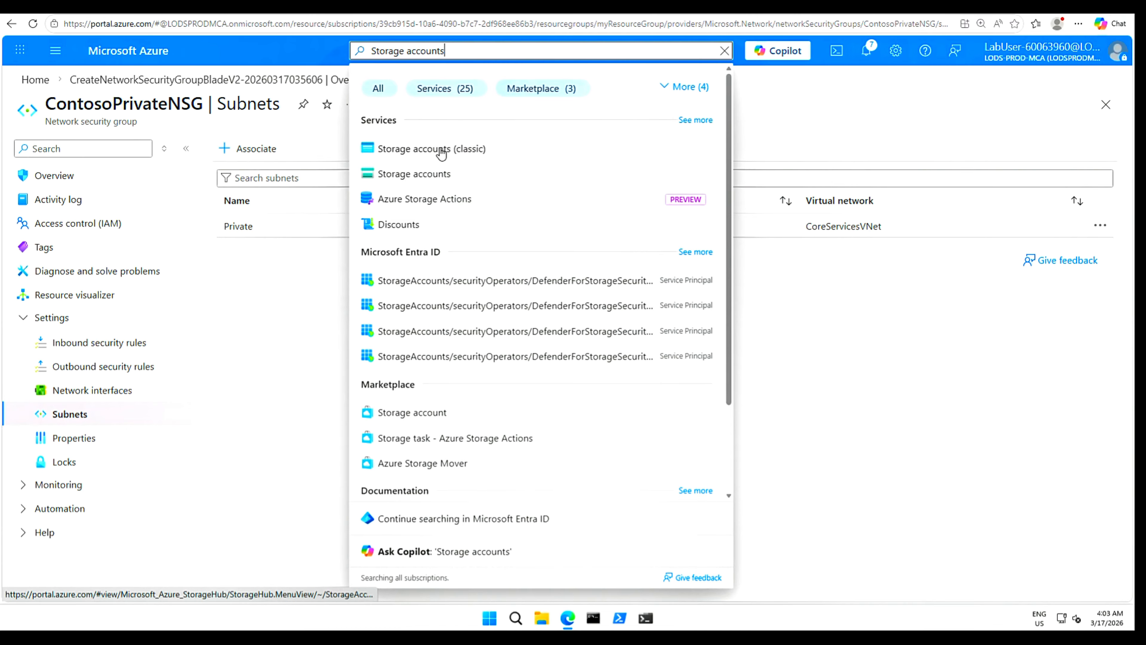
{"action": "left_click", "coordinate": [424, 175]}
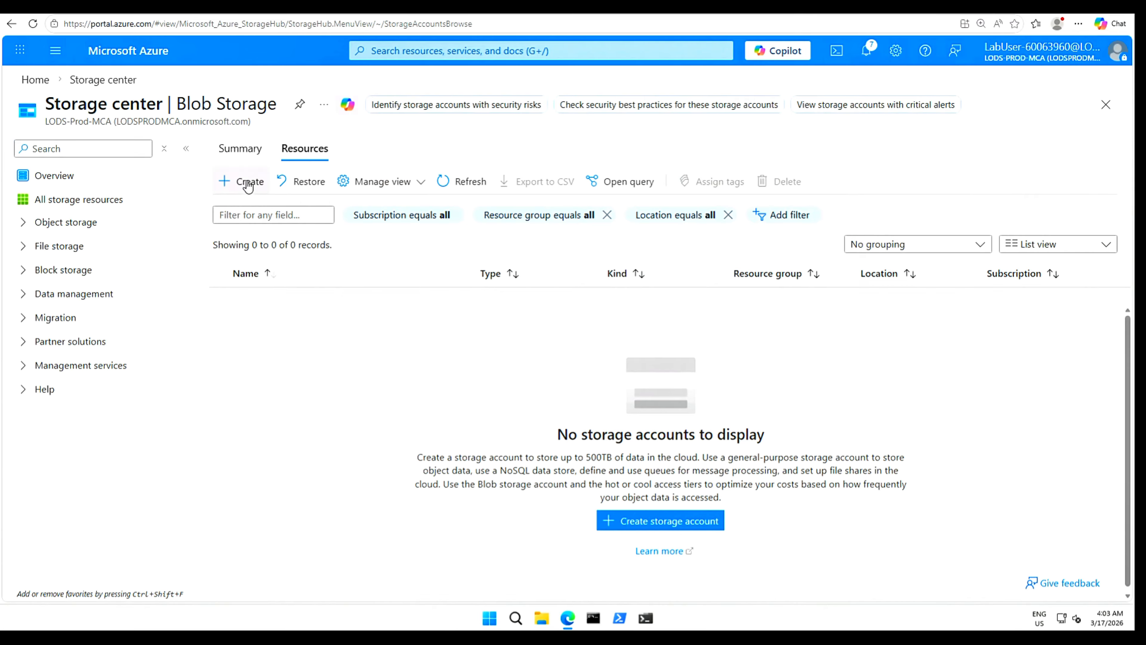
{"action": "left_click", "coordinate": [245, 182]}
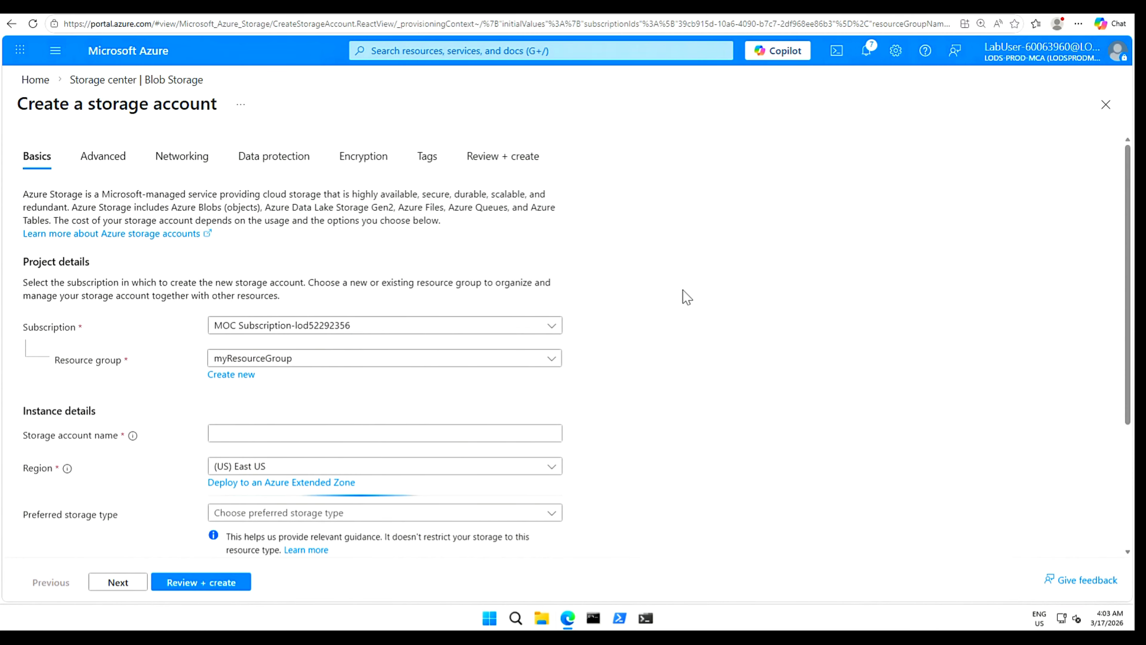
Name the storage account contosostoragemm and choose Azure Files as the preferred storage type.
{"action": "scroll", "coordinate": [683, 294], "scroll_direction": "down", "scroll_amount": 2}
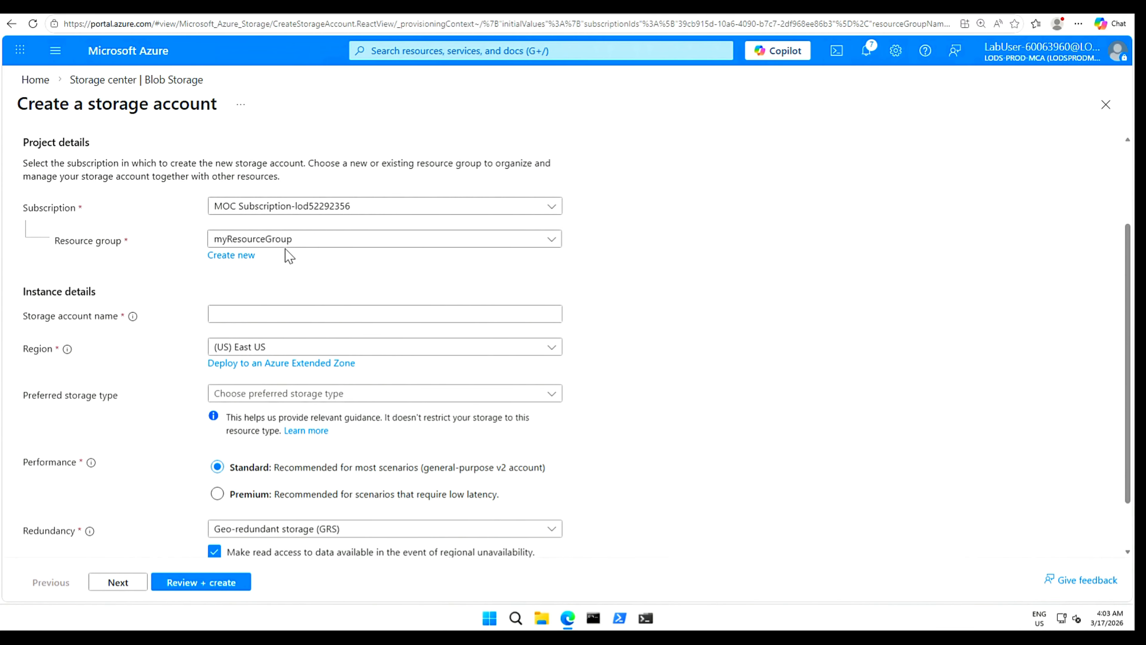
{"action": "left_click", "coordinate": [236, 312]}
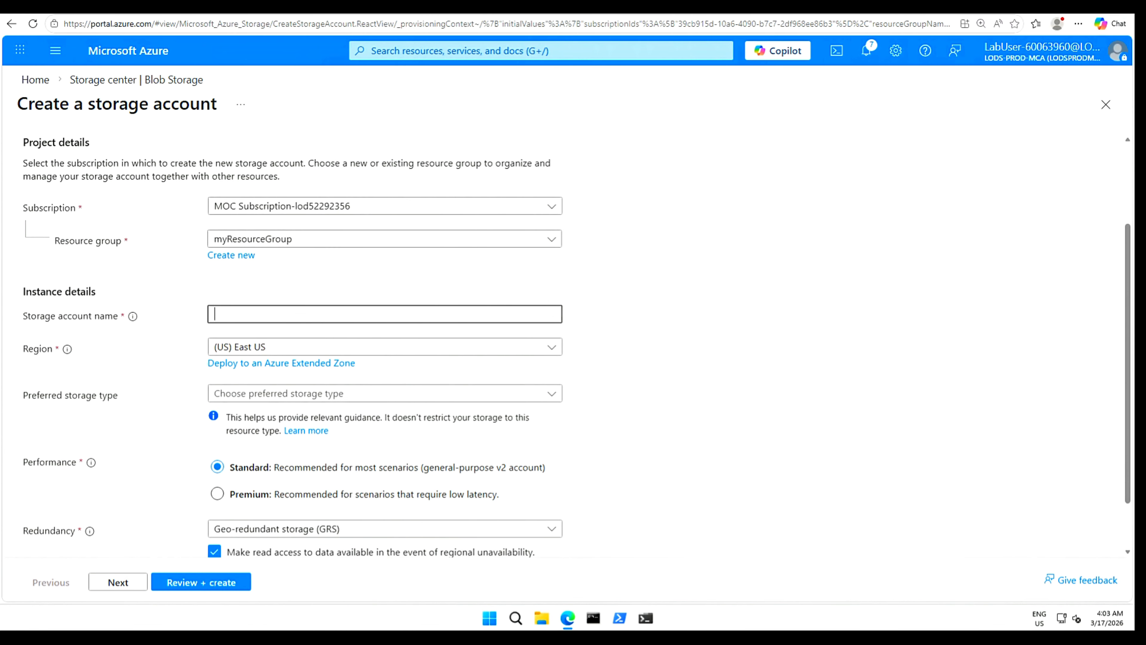
{"action": "type", "text": "contosostoragexx"}
{"action": "key", "text": "BackSpace"}
{"action": "key", "text": "BackSpace"}
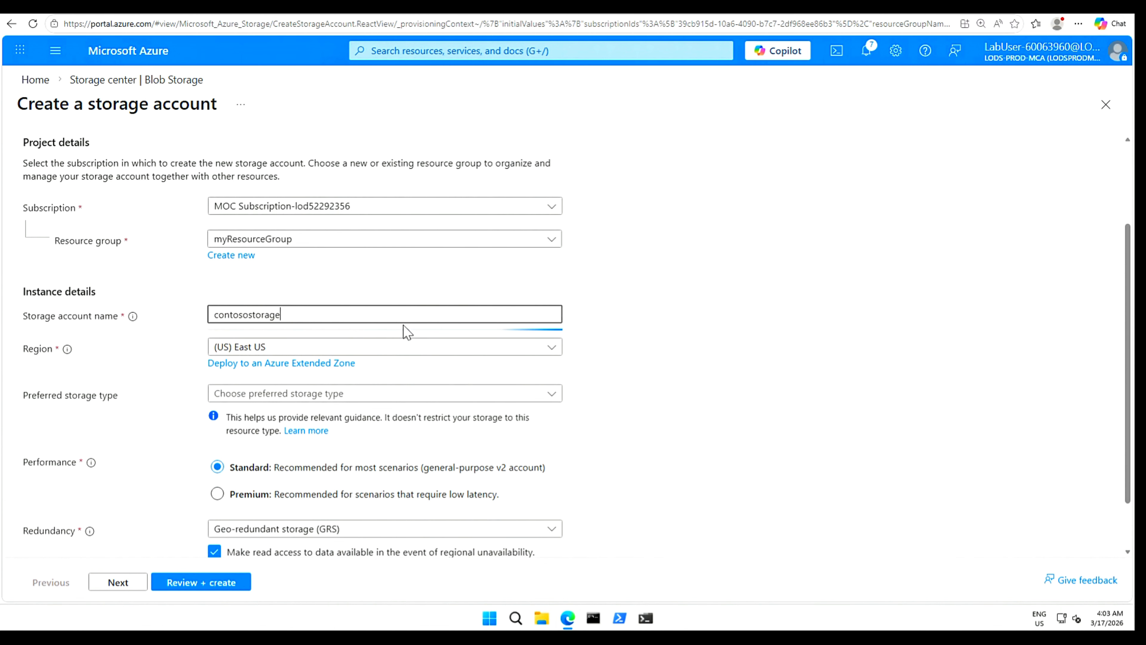
{"action": "type", "text": "mm"}
{"action": "left_click", "coordinate": [552, 395]}
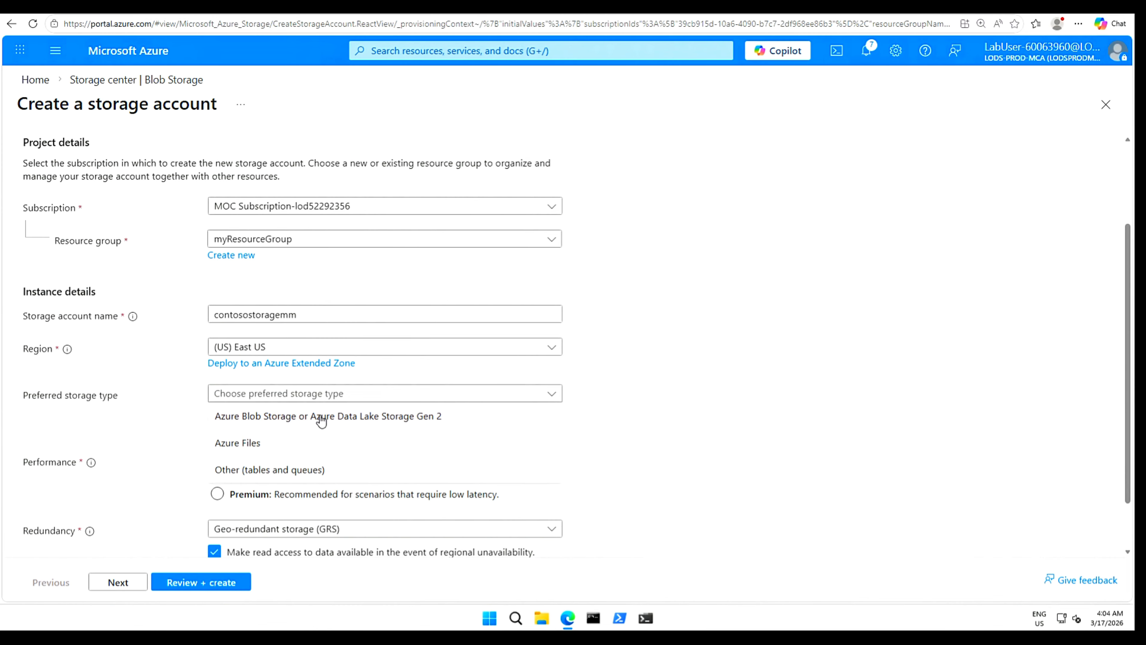
{"action": "left_click", "coordinate": [250, 444]}
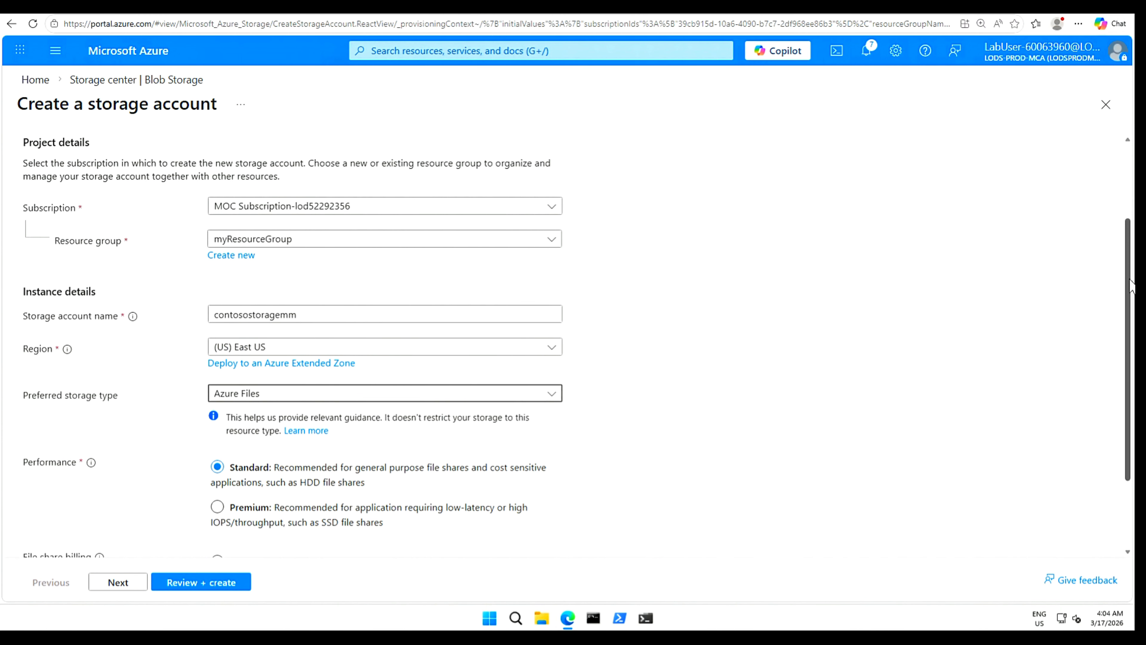
Set redundancy to Locally-redundant storage (LRS), then review and create the account.
{"action": "left_click_drag", "start_coordinate": [1130, 303], "coordinate": [1130, 361]}
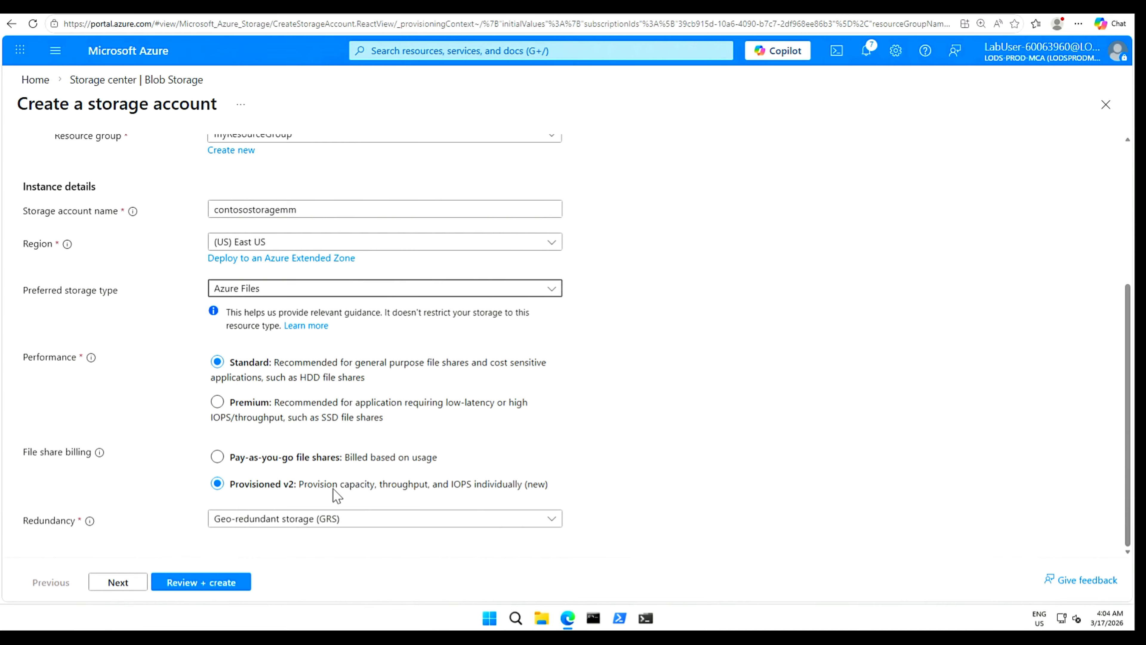
{"action": "left_click", "coordinate": [550, 520]}
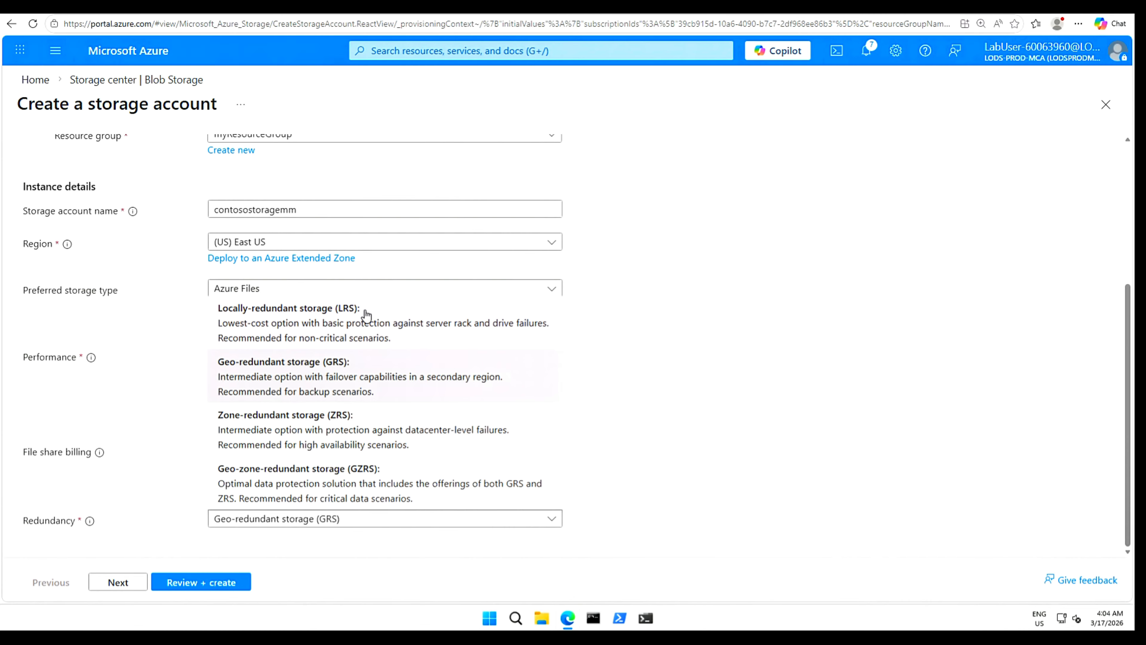
{"action": "left_click", "coordinate": [366, 315]}
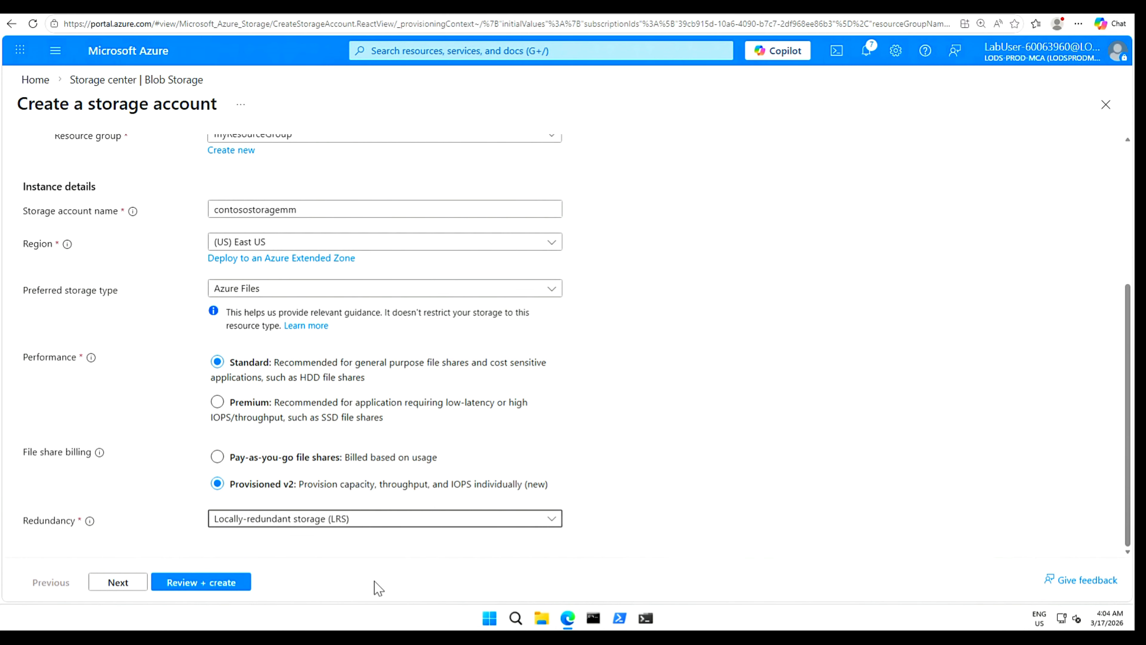
{"action": "left_click", "coordinate": [223, 582]}
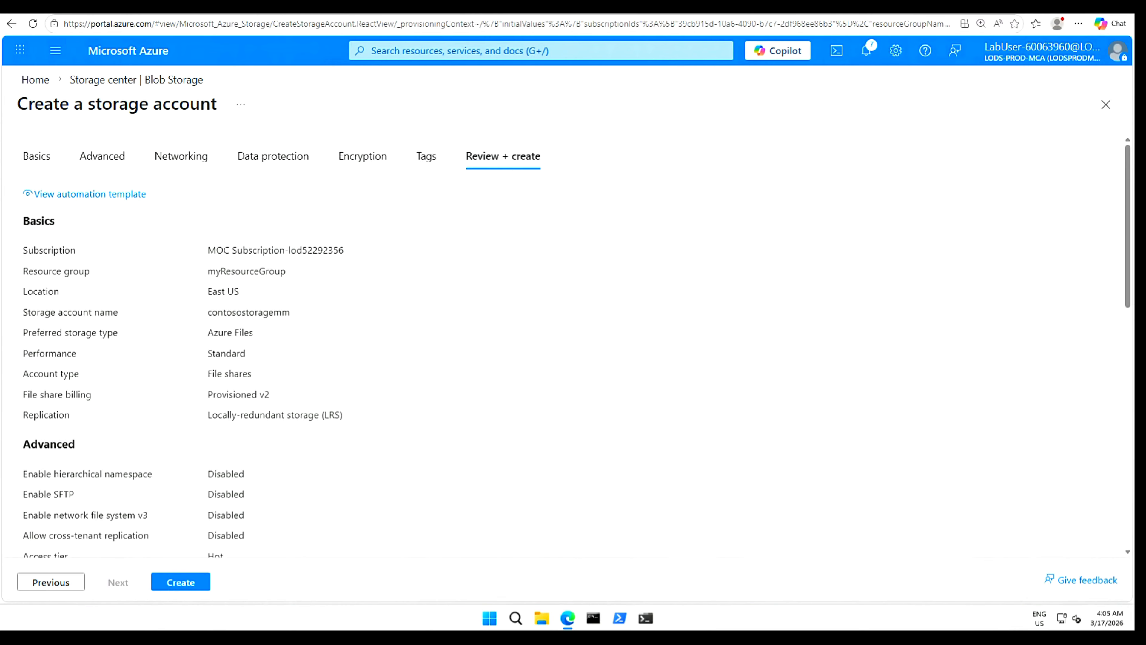
{"action": "left_click", "coordinate": [180, 585]}
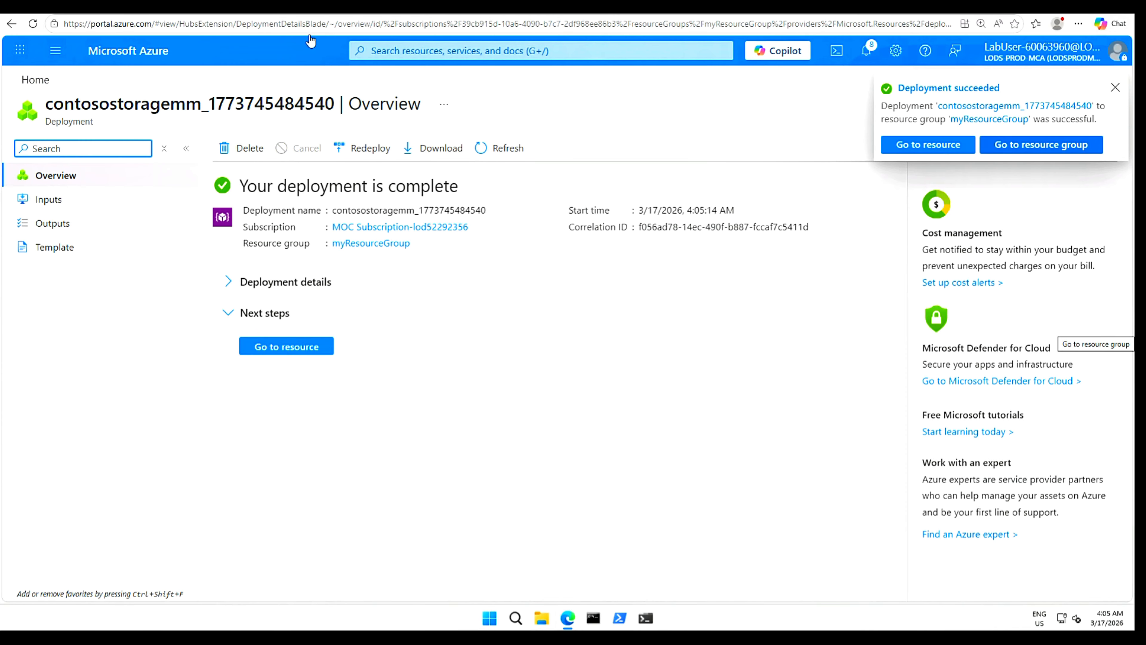
Go to the deployed contosostoragemm account and begin a new file share under Data storage > File shares.
{"action": "left_click", "coordinate": [291, 347]}
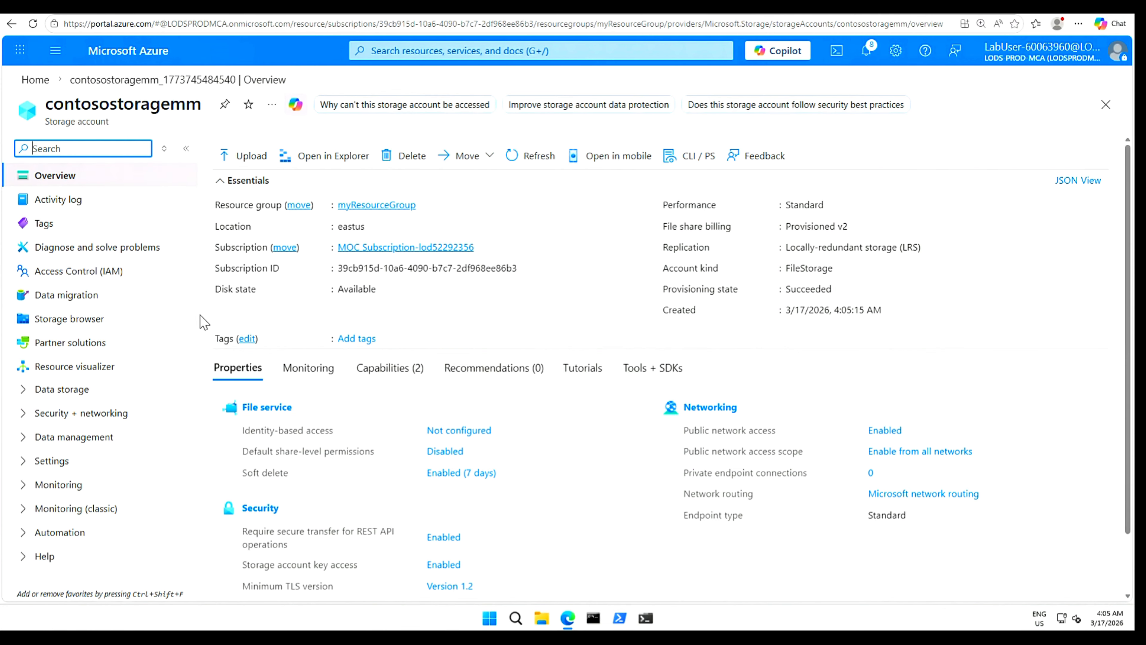
{"action": "left_click", "coordinate": [26, 394]}
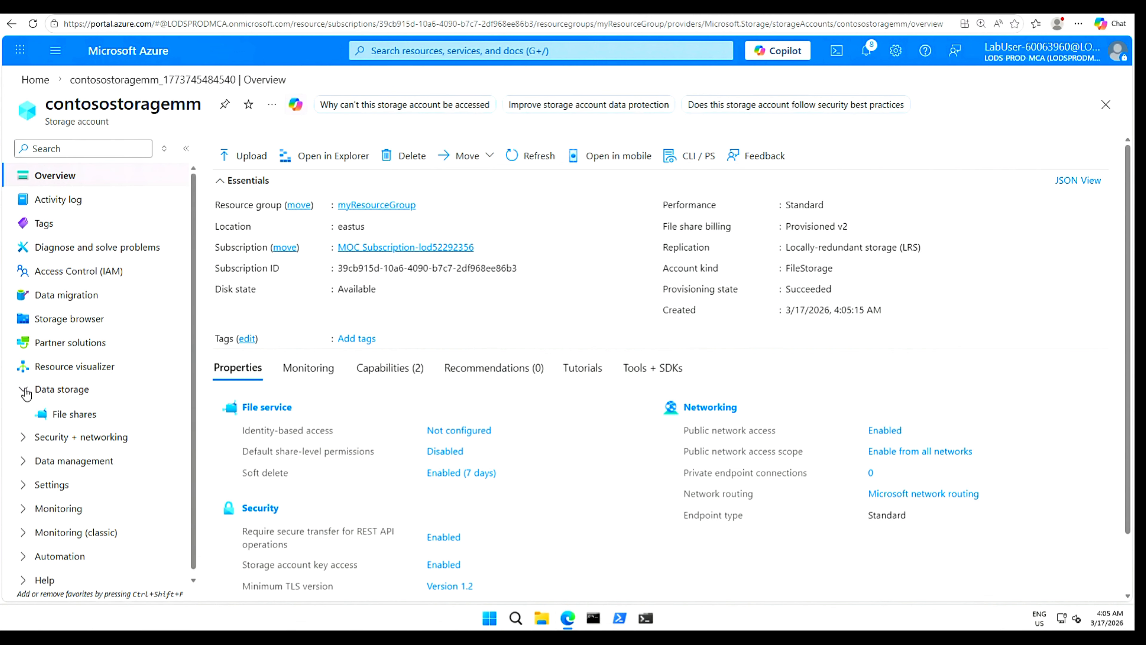
{"action": "left_click", "coordinate": [81, 419]}
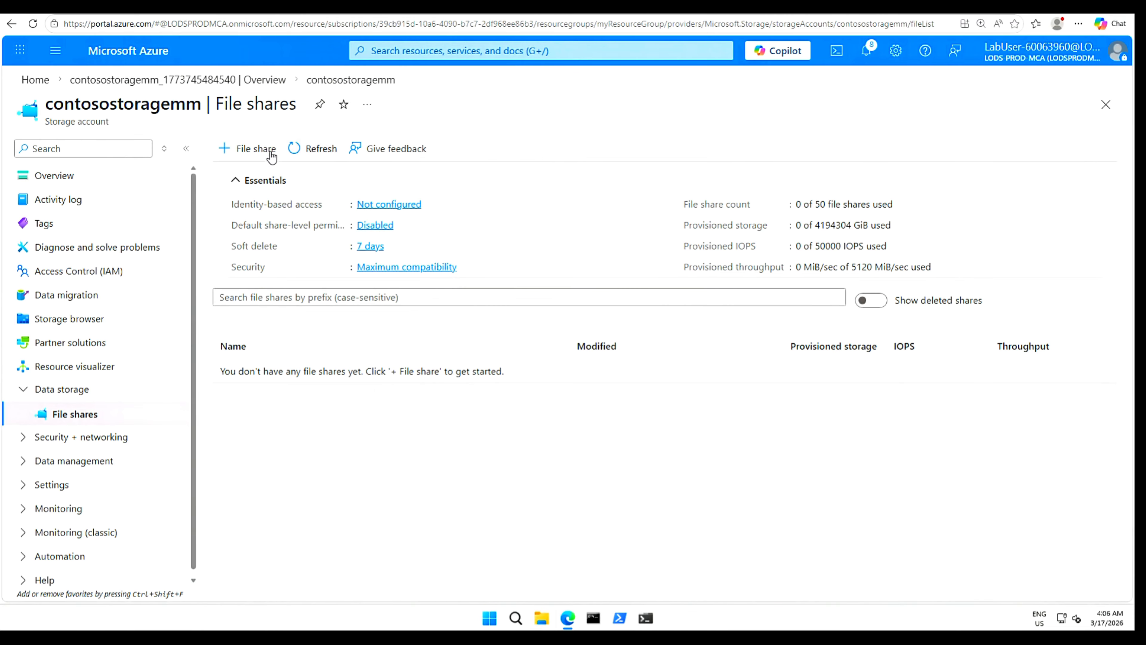
{"action": "left_click", "coordinate": [258, 152]}
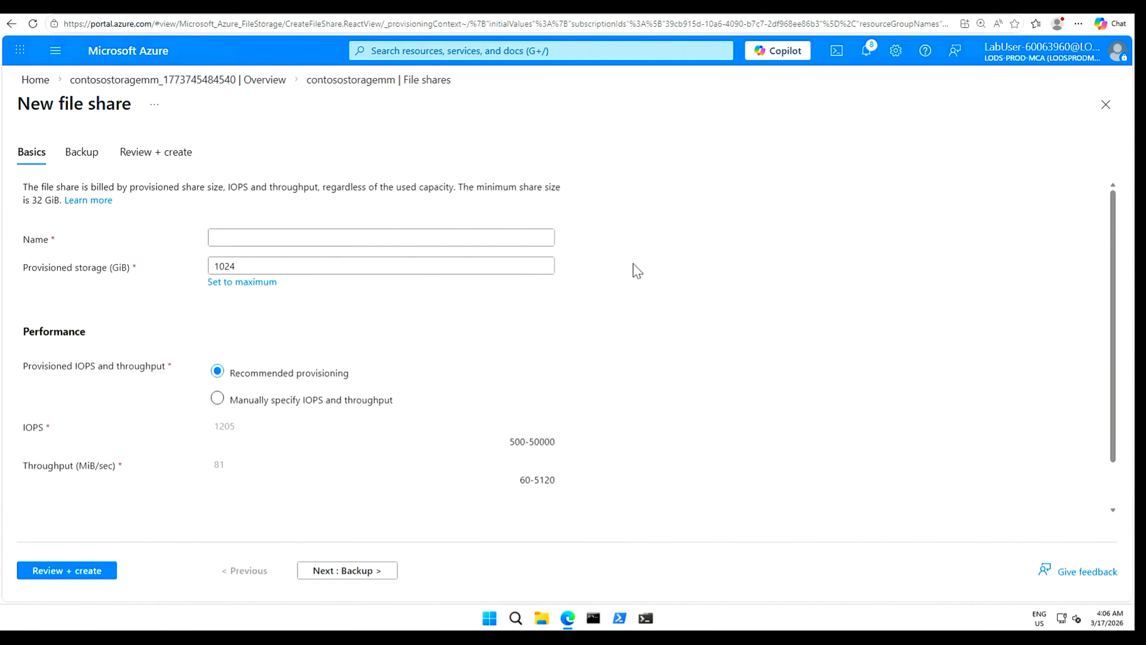
Create the 'marketing' file share with Enable backup unchecked.
{"action": "left_click", "coordinate": [326, 234]}
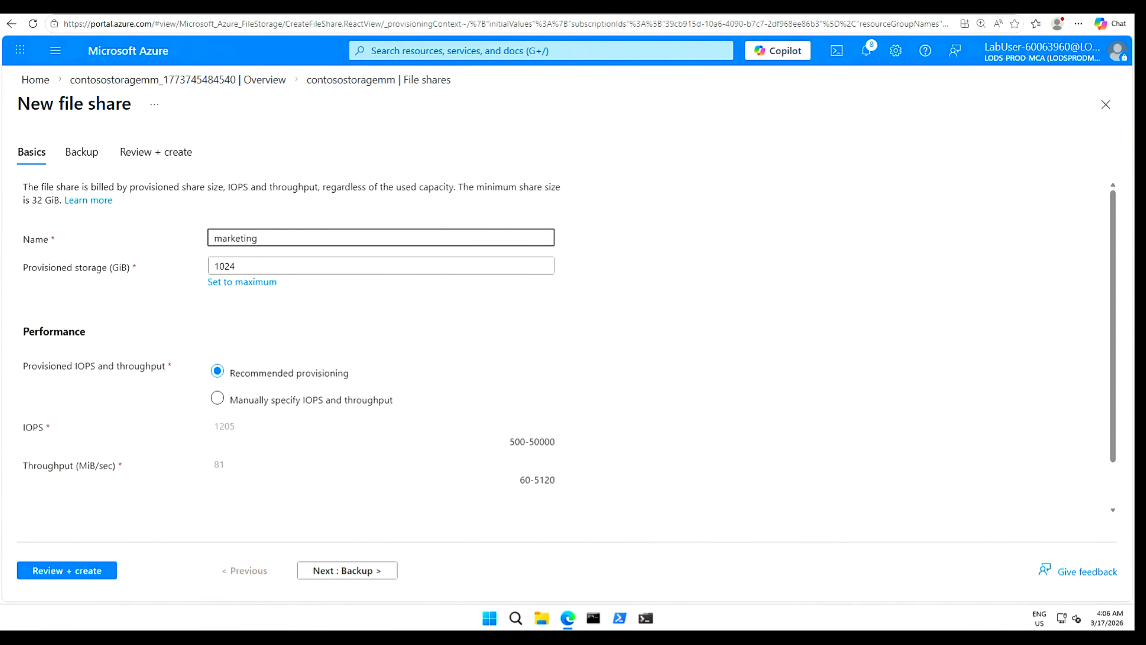
{"action": "left_click", "coordinate": [717, 350]}
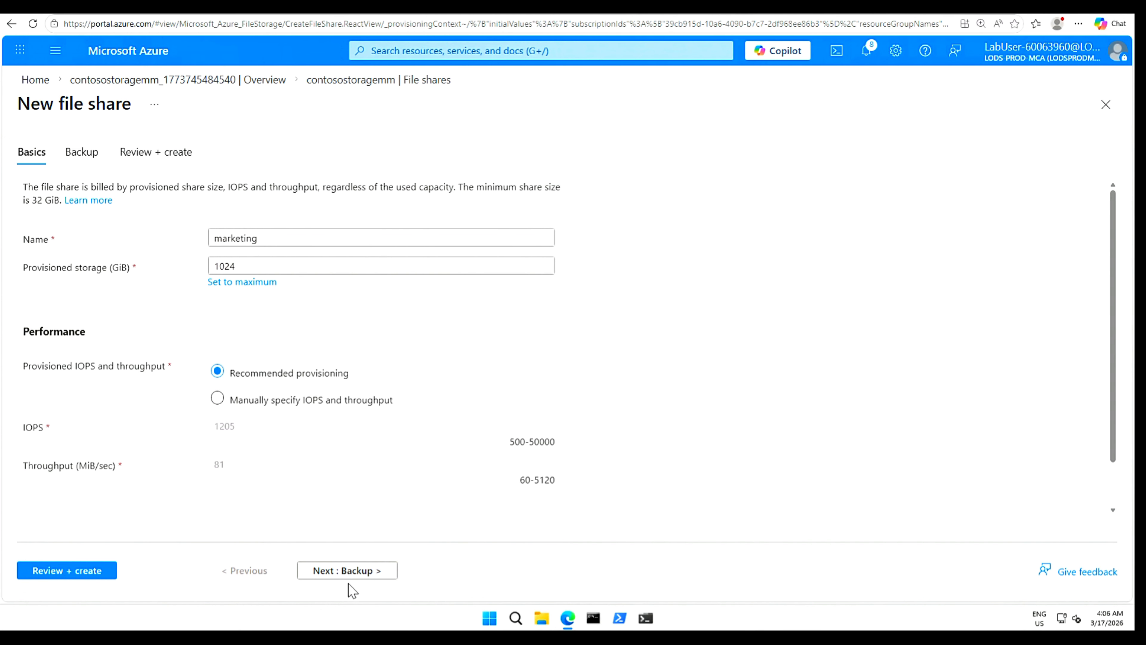
{"action": "left_click", "coordinate": [361, 571]}
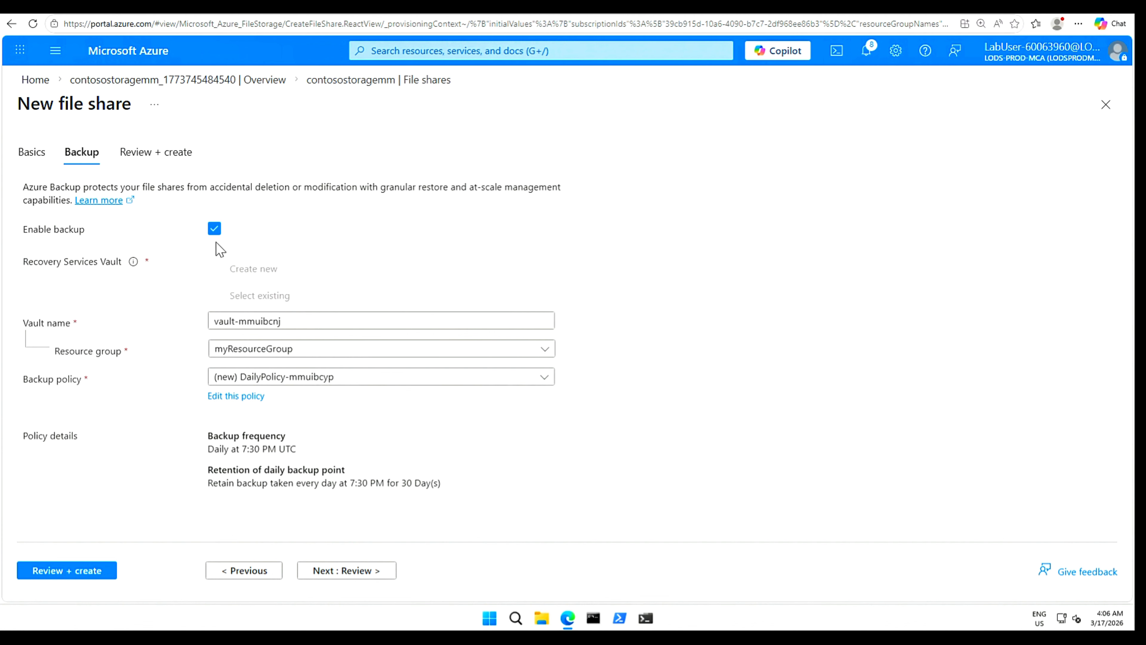
{"action": "left_click", "coordinate": [215, 229]}
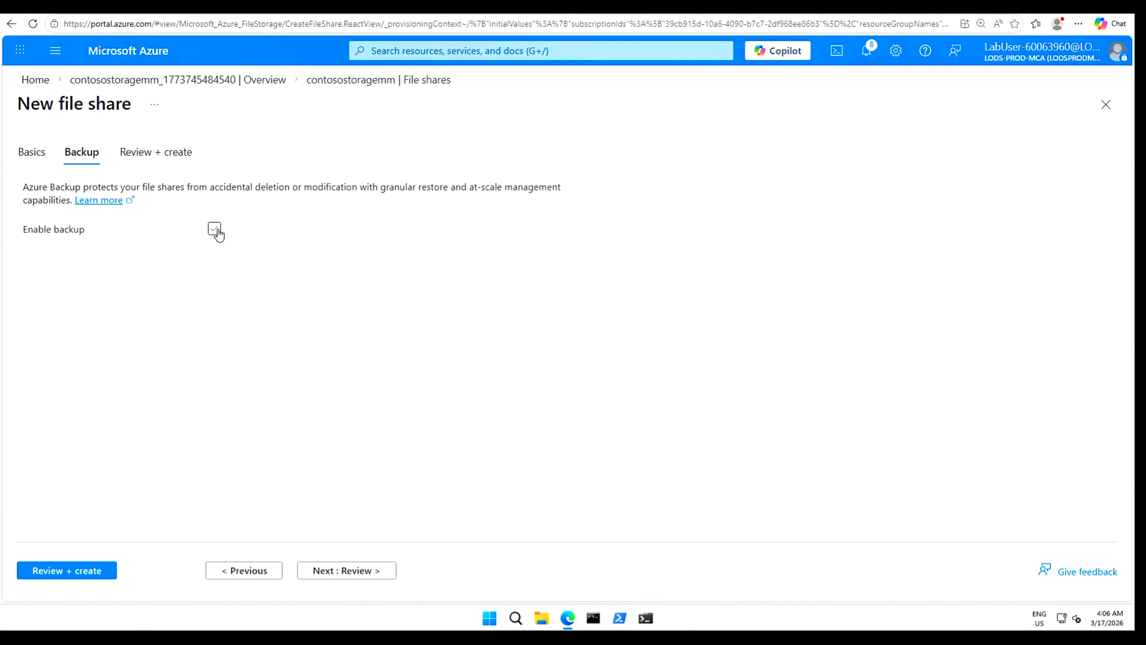
{"action": "left_click", "coordinate": [89, 571]}
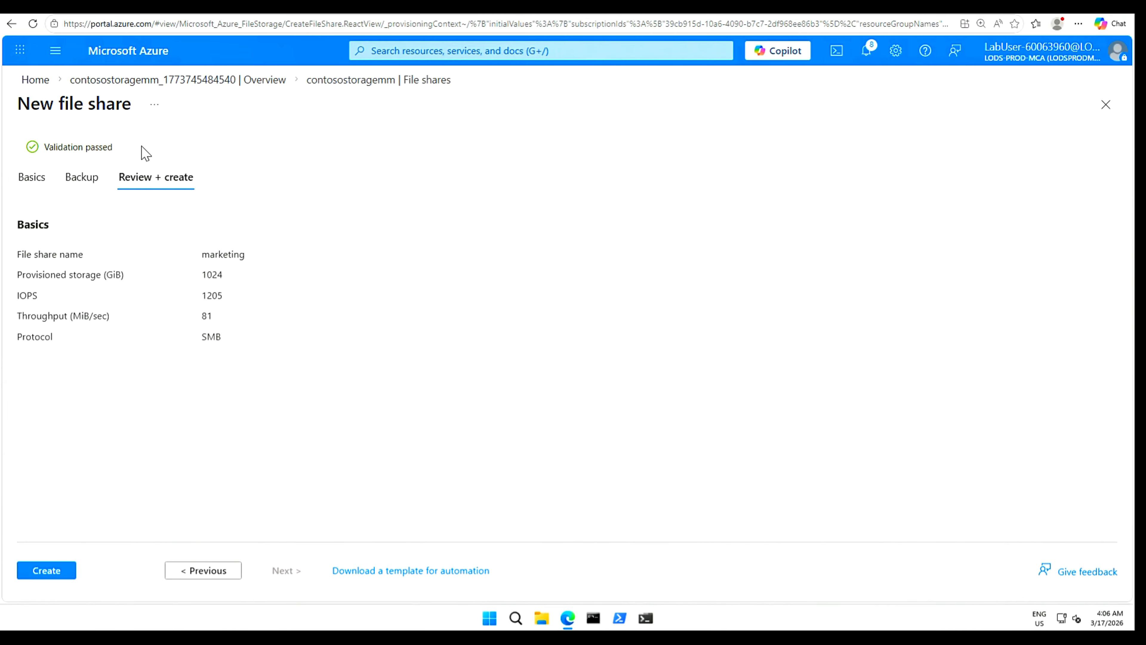
{"action": "left_click", "coordinate": [46, 571]}
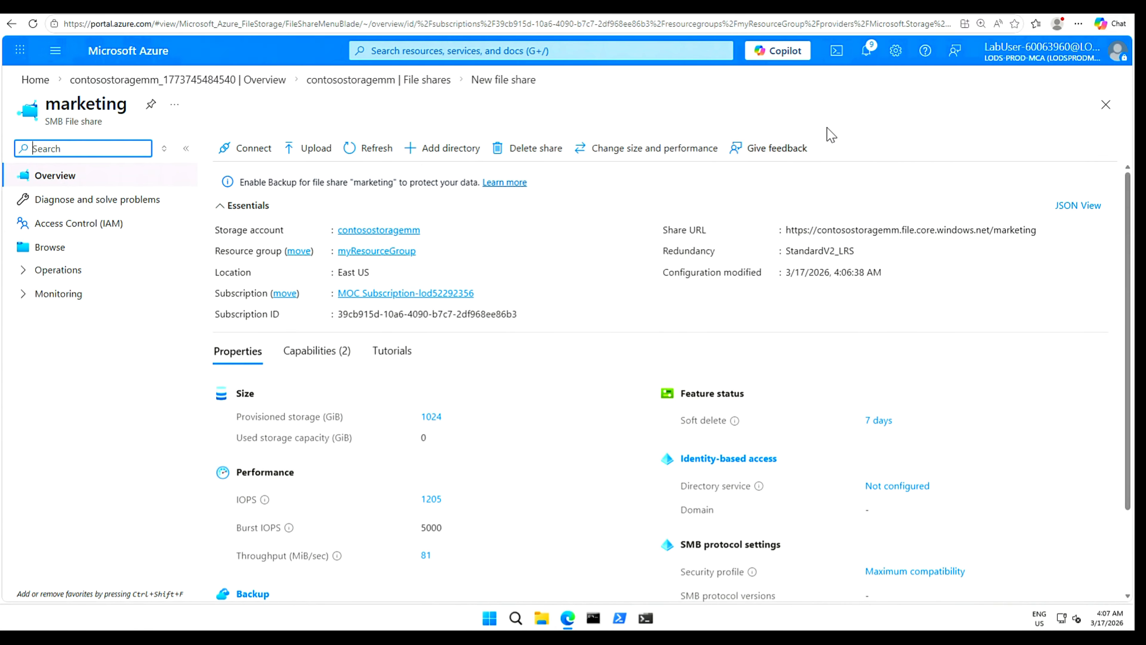
Check the file share creation notification, then go back Home via the breadcrumb.
{"action": "left_click", "coordinate": [867, 50]}
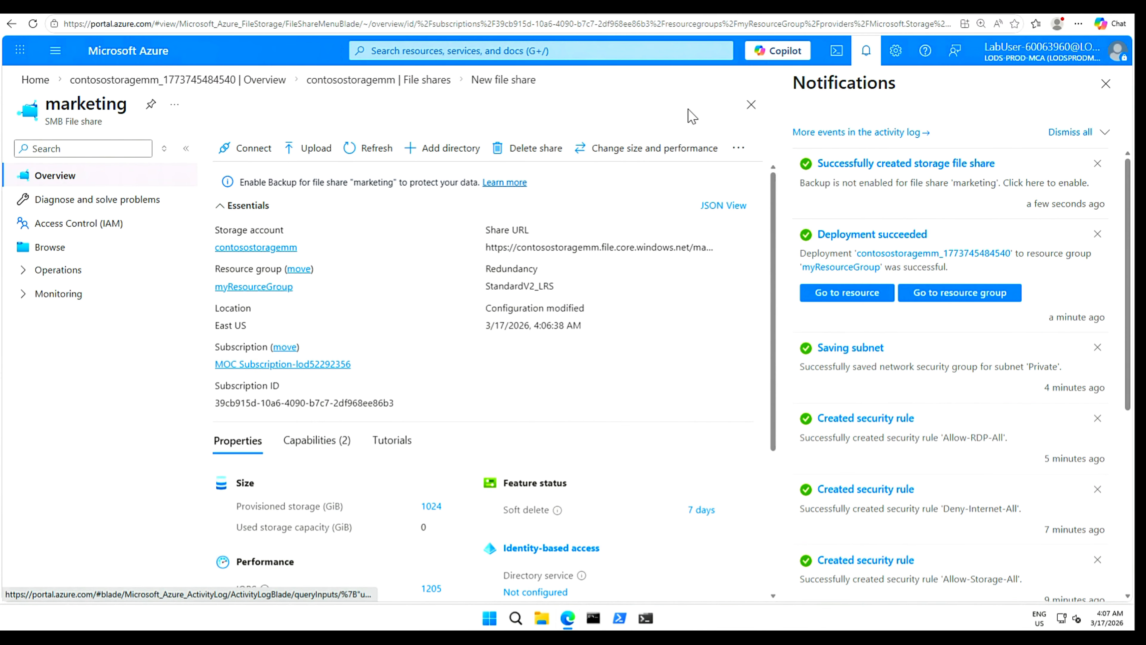
{"action": "left_click", "coordinate": [892, 166]}
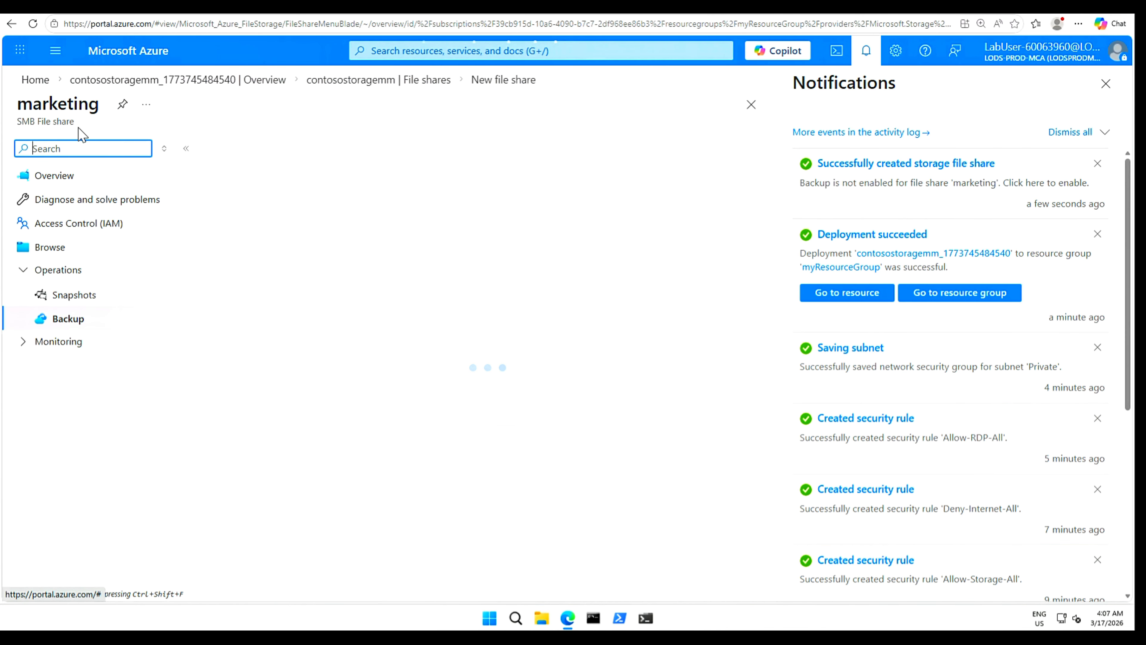
{"action": "left_click", "coordinate": [1108, 88]}
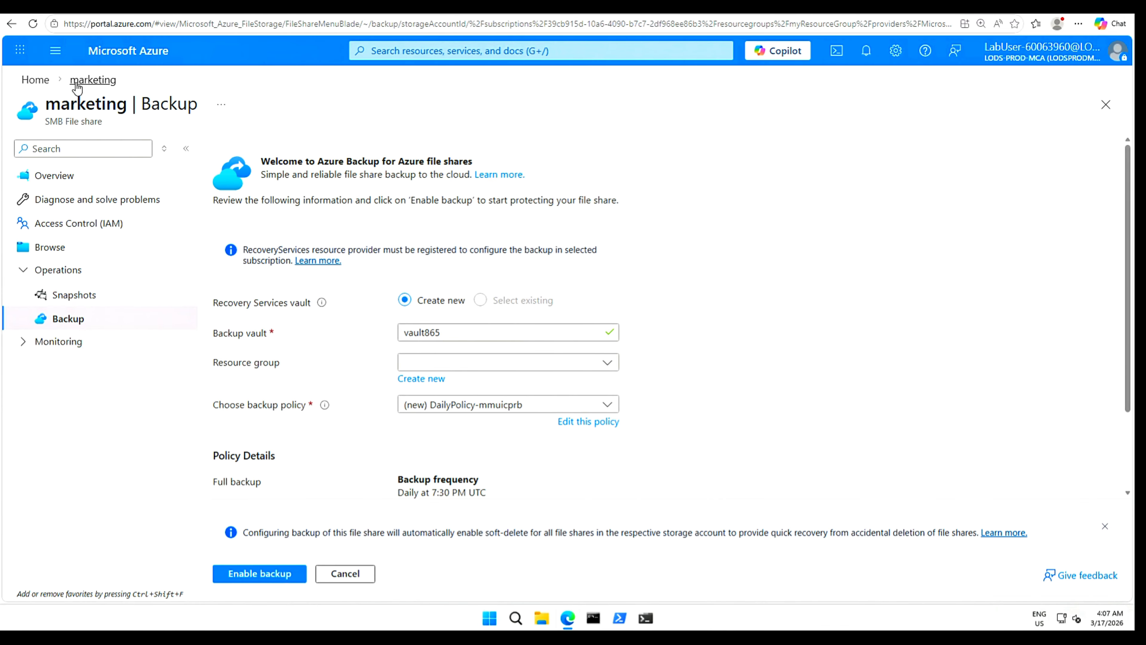
{"action": "left_click", "coordinate": [46, 81]}
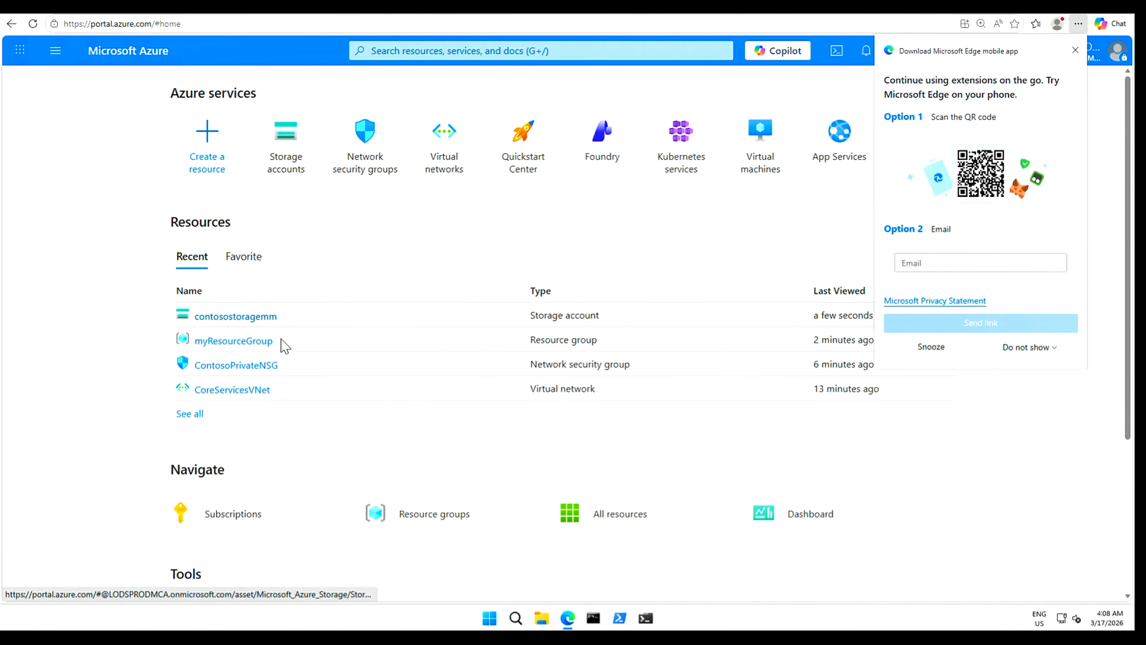
Open contosostoragemm from Recent resources and dismiss the Edge promo flyout.
{"action": "left_click", "coordinate": [251, 320]}
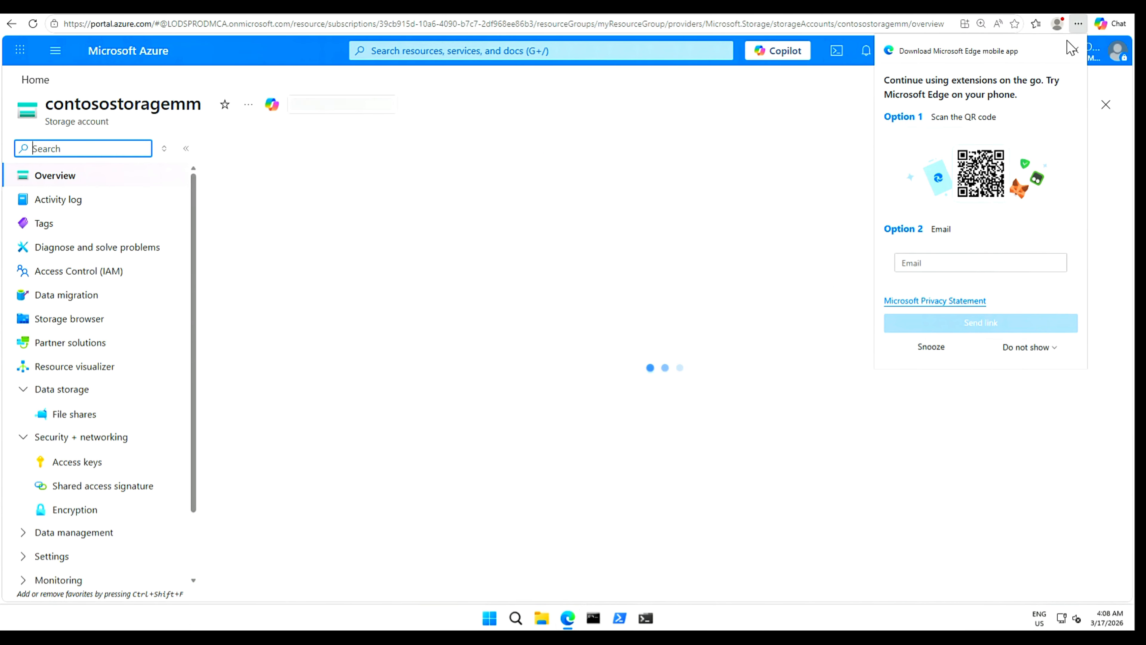
{"action": "left_click", "coordinate": [1076, 50]}
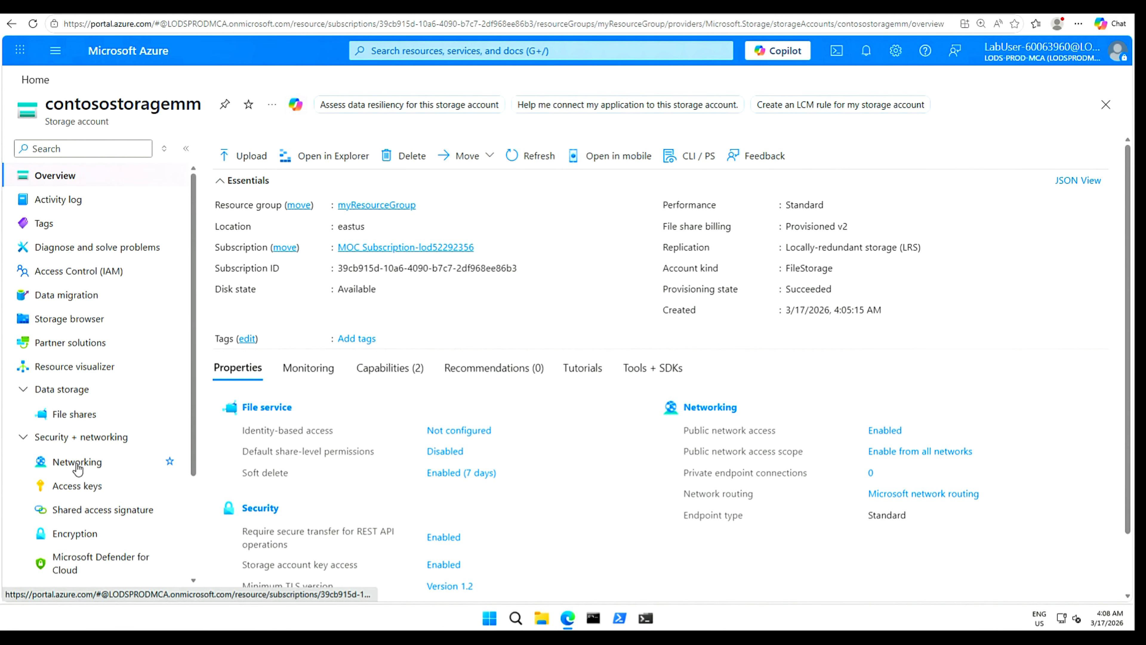
Open contosostoragemm's Networking page and review its public network access settings.
{"action": "left_click", "coordinate": [76, 462]}
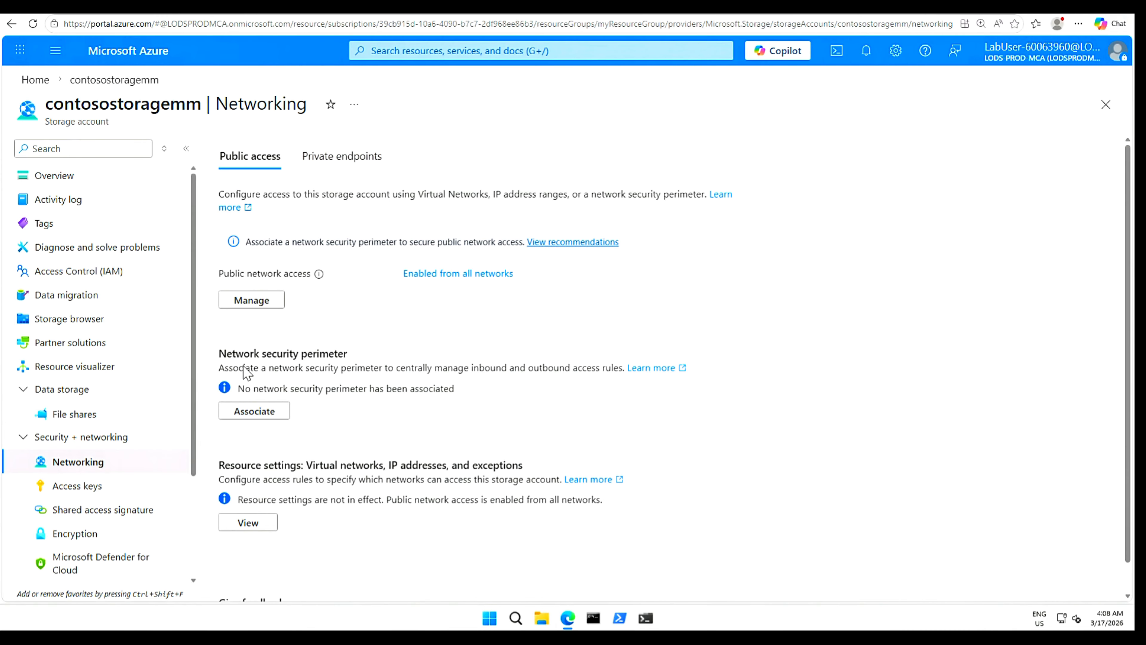
{"action": "scroll", "coordinate": [315, 457], "scroll_direction": "down", "scroll_amount": 1}
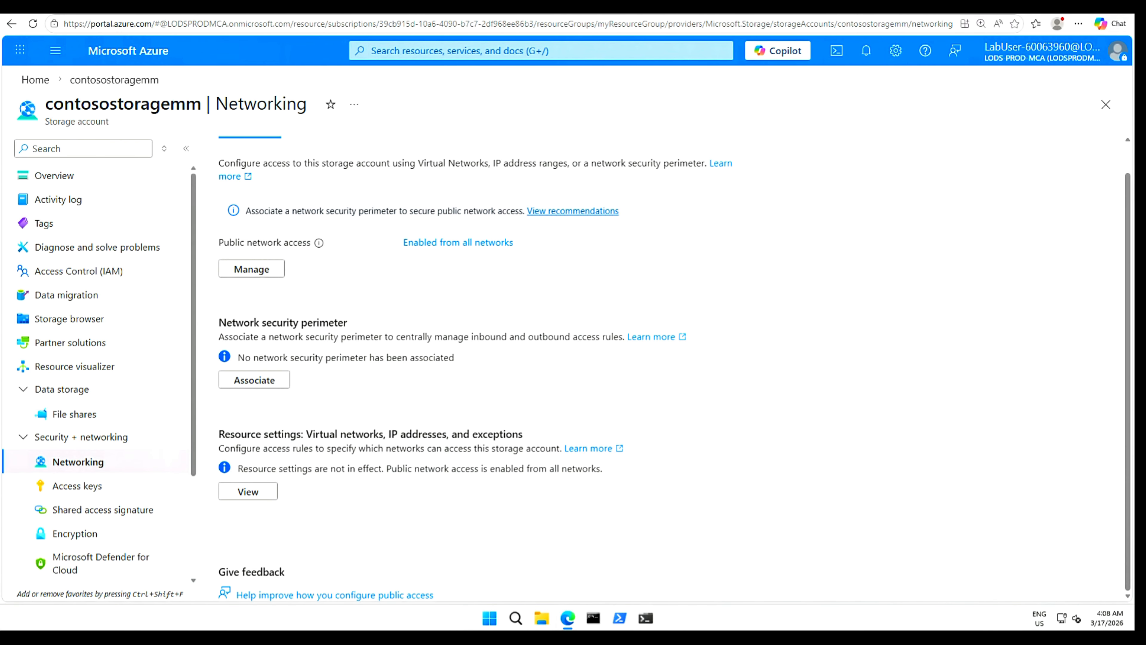
{"action": "scroll", "coordinate": [372, 420], "scroll_direction": "up", "scroll_amount": 1}
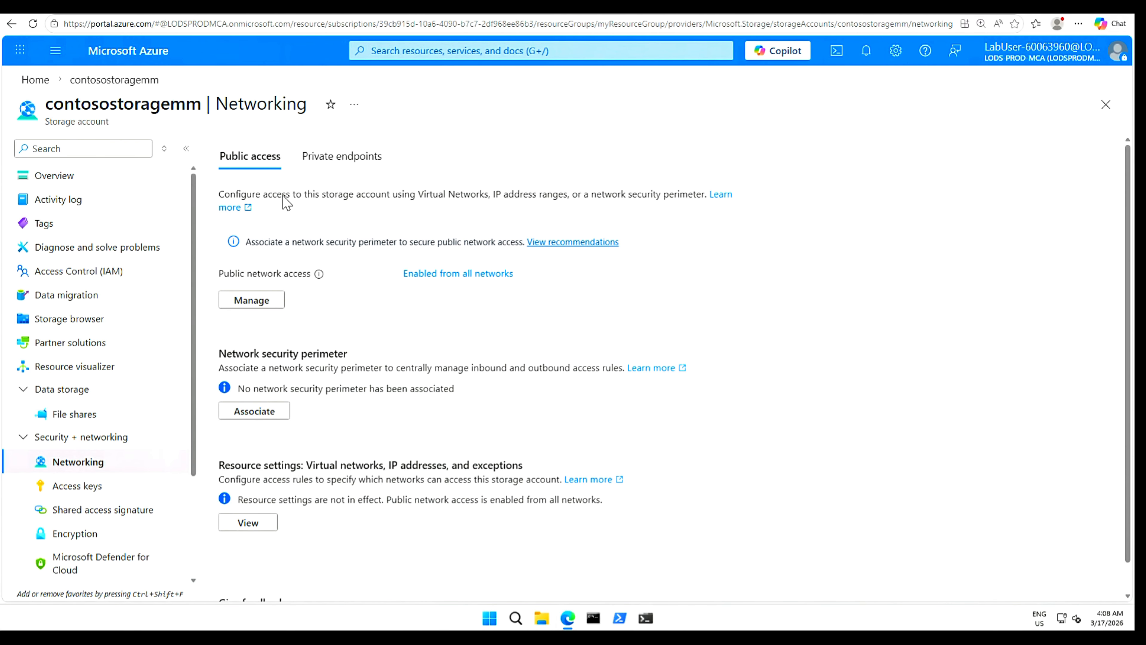
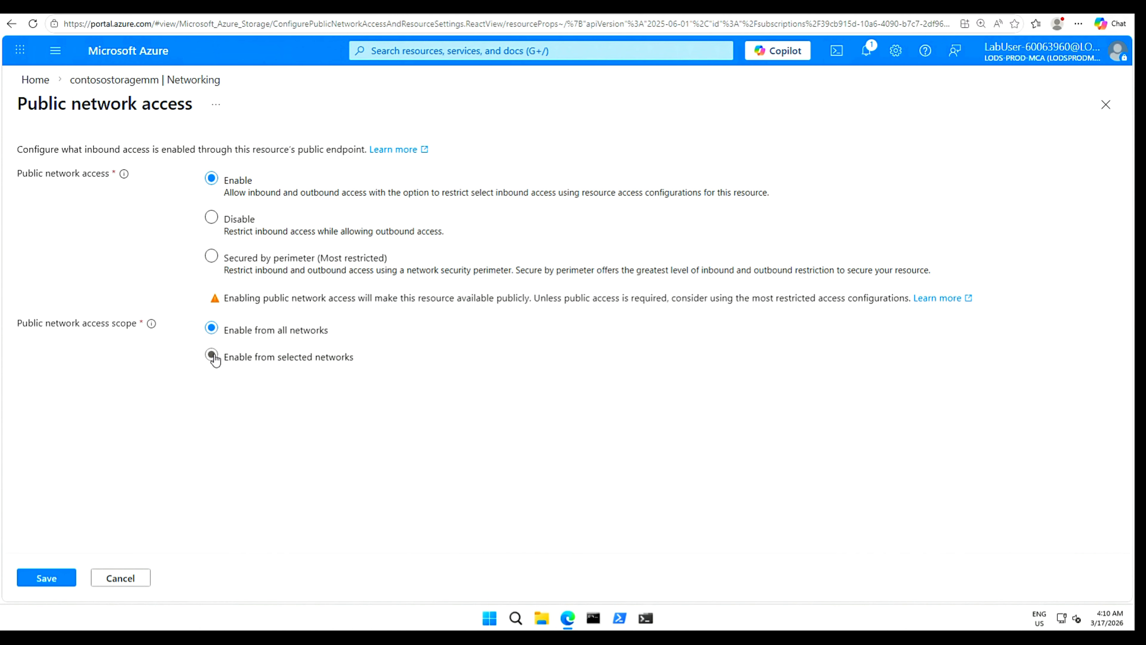
Restrict public access to selected networks and open the pane for adding an existing virtual network.
{"action": "left_click", "coordinate": [211, 355]}
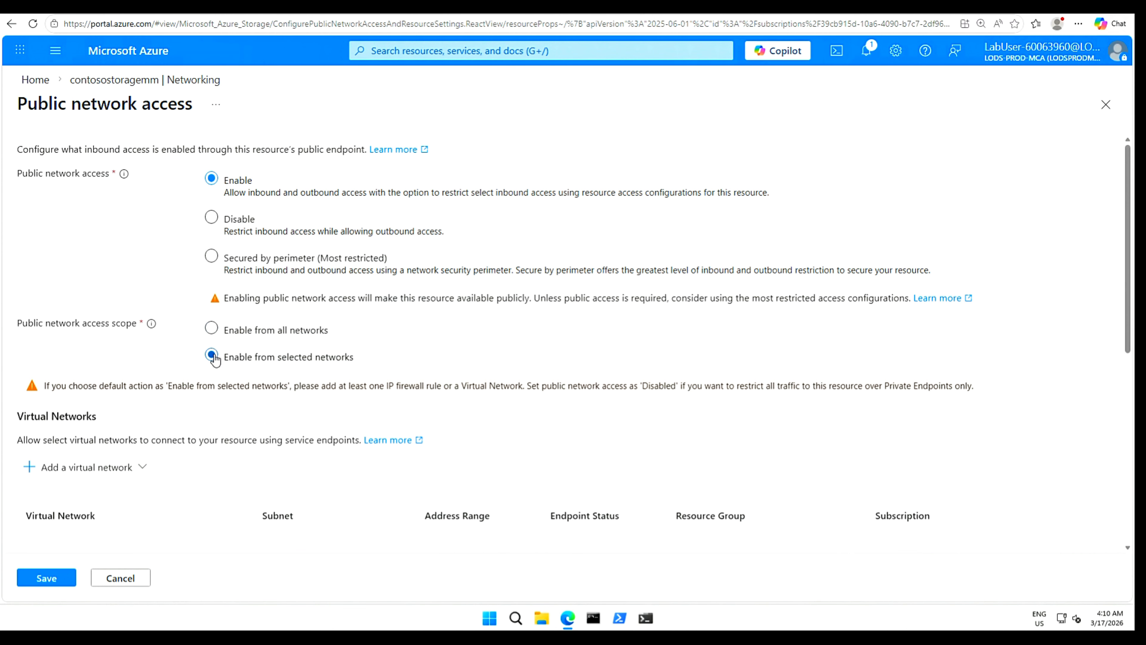
{"action": "scroll", "coordinate": [831, 398], "scroll_direction": "down", "scroll_amount": 3}
{"action": "scroll", "coordinate": [107, 401], "scroll_direction": "down", "scroll_amount": 2}
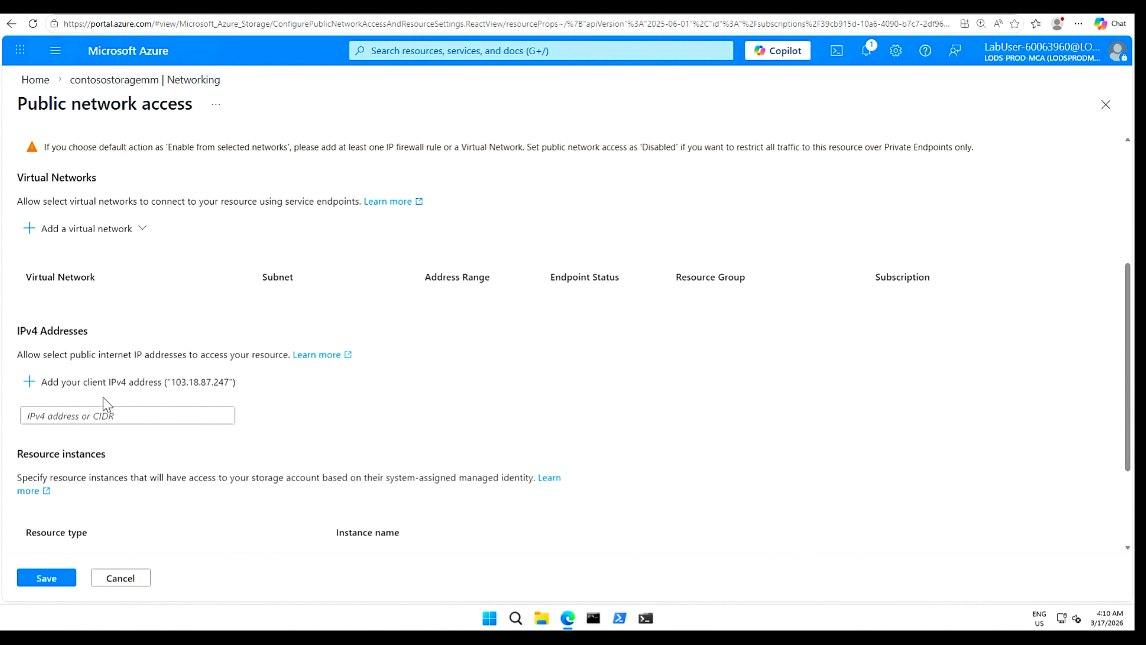
{"action": "left_click_drag", "start_coordinate": [1131, 334], "coordinate": [1129, 303]}
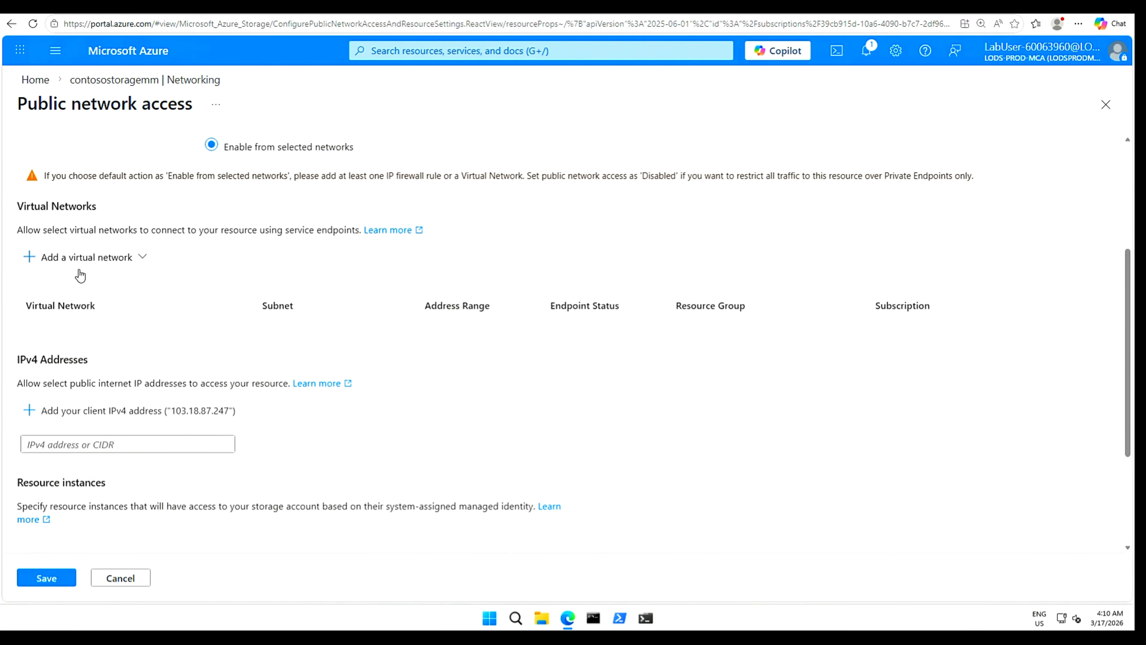
{"action": "left_click", "coordinate": [149, 257]}
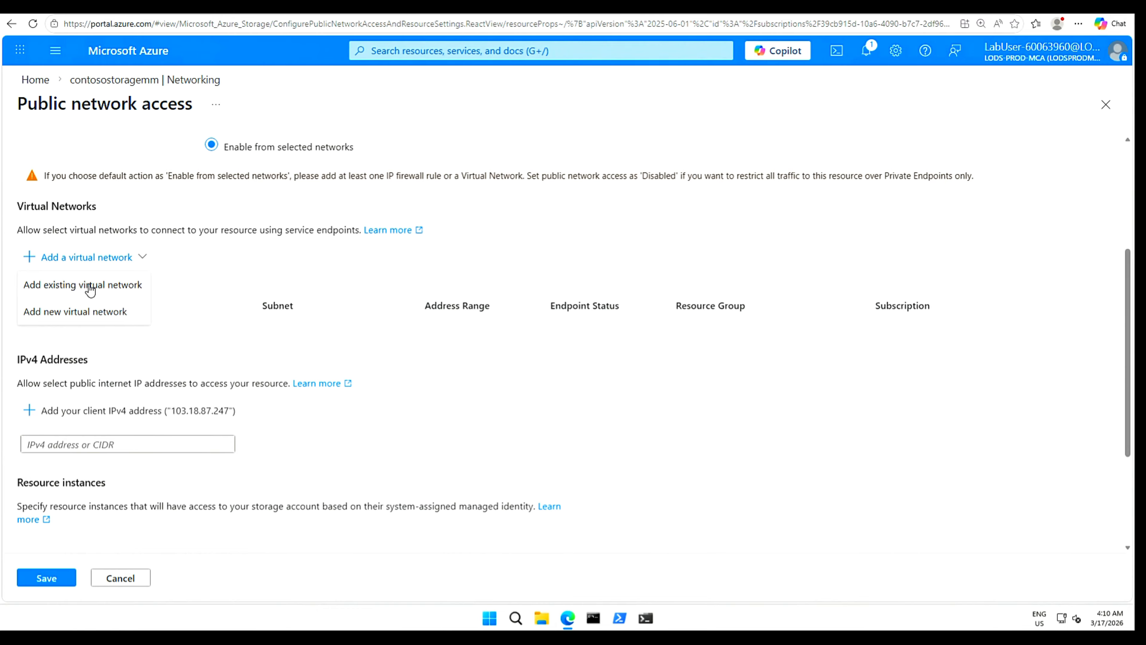
{"action": "left_click", "coordinate": [90, 285]}
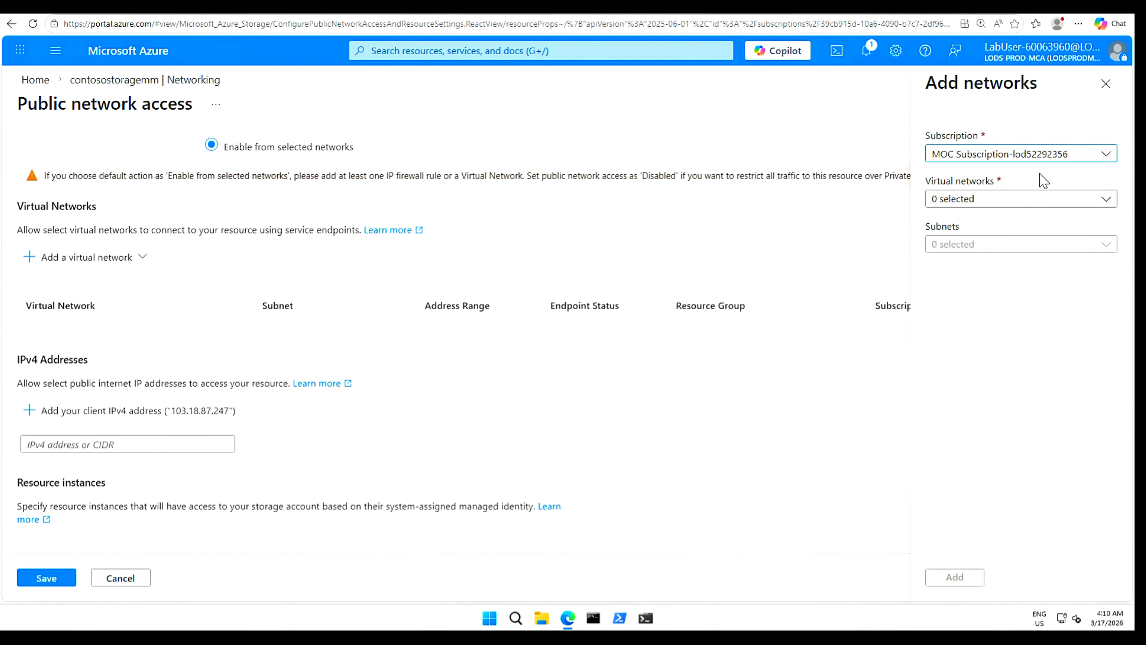
Add CoreServicesVNet's Private subnet as an allowed network and save the networking settings.
{"action": "left_click", "coordinate": [1108, 203]}
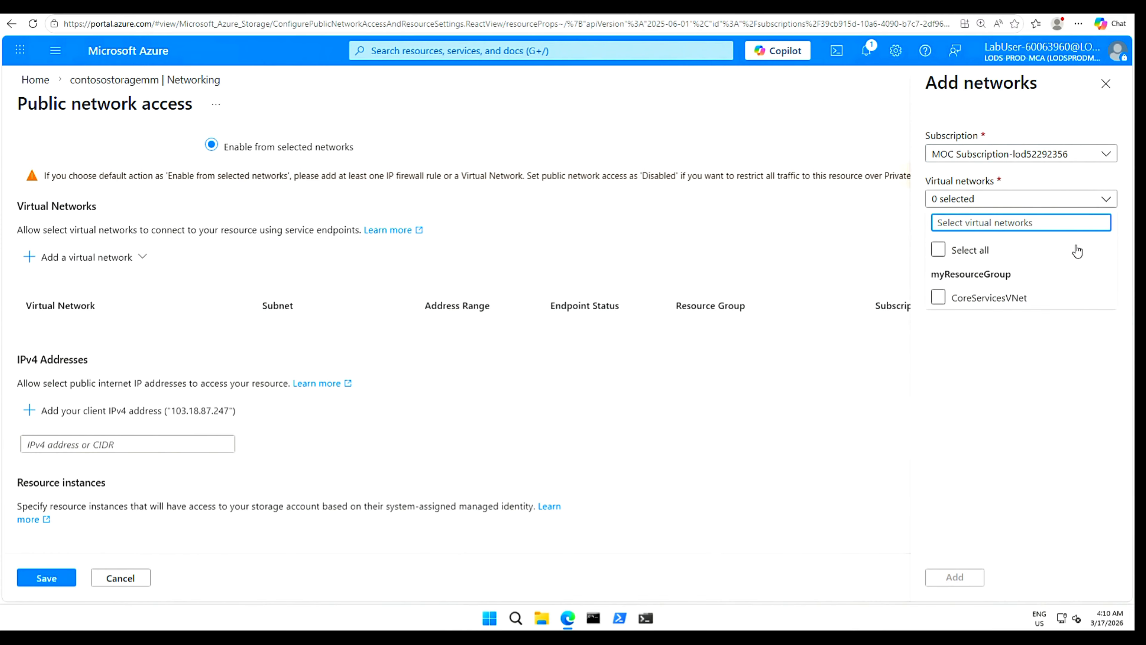
{"action": "left_click", "coordinate": [946, 303]}
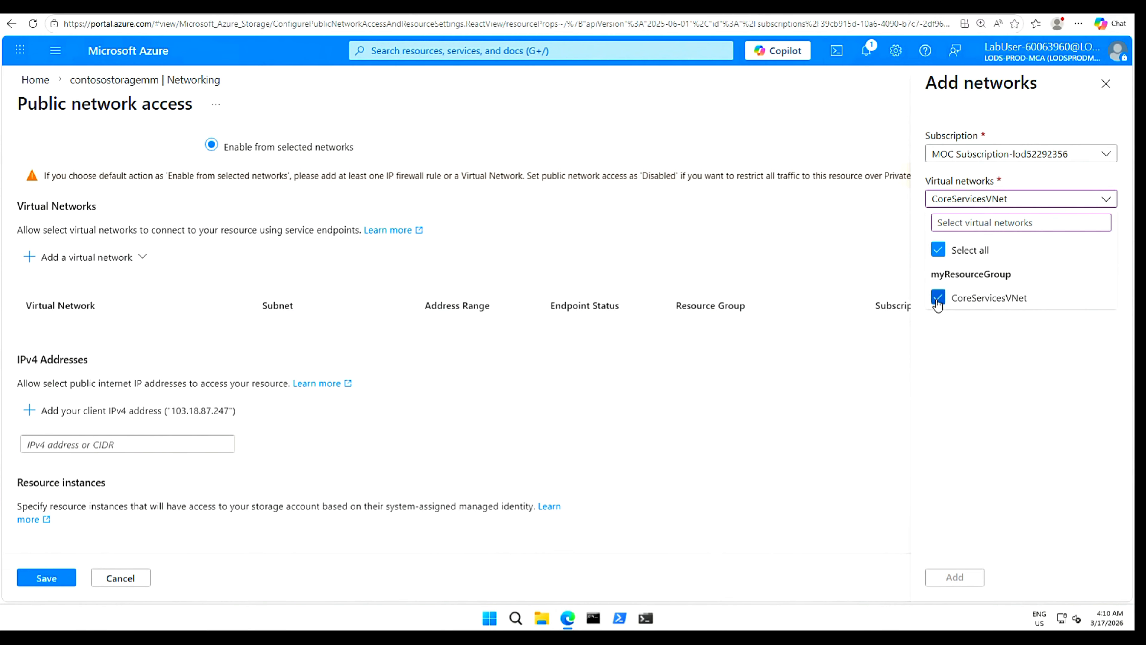
{"action": "left_click", "coordinate": [1009, 375]}
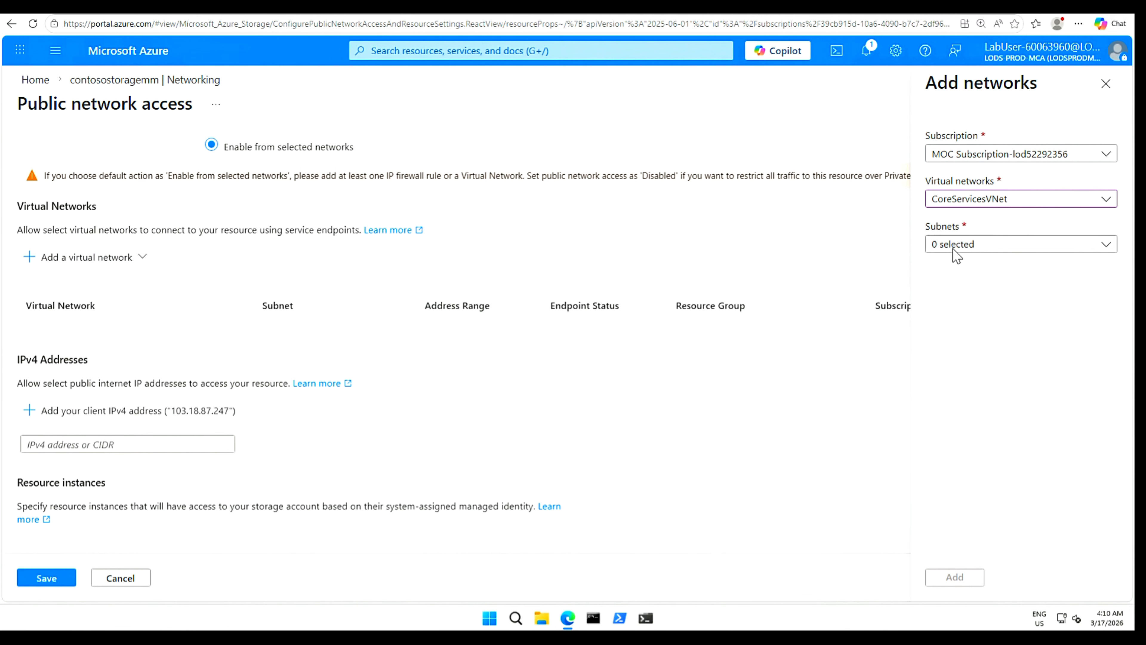
{"action": "left_click", "coordinate": [1105, 247]}
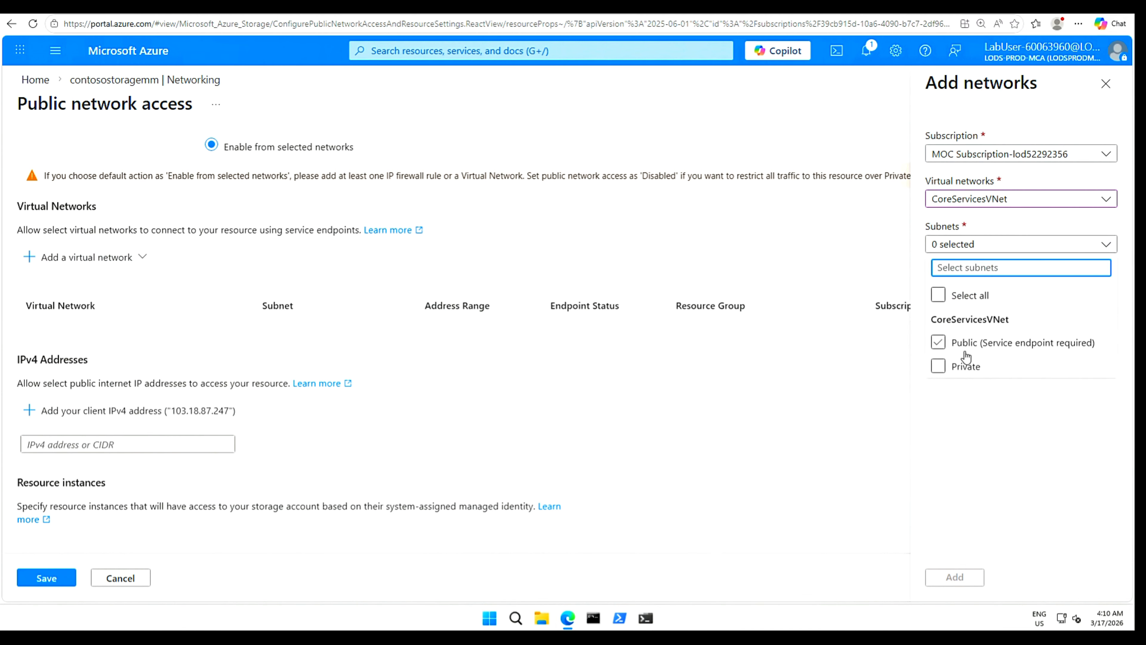
{"action": "left_click", "coordinate": [939, 366]}
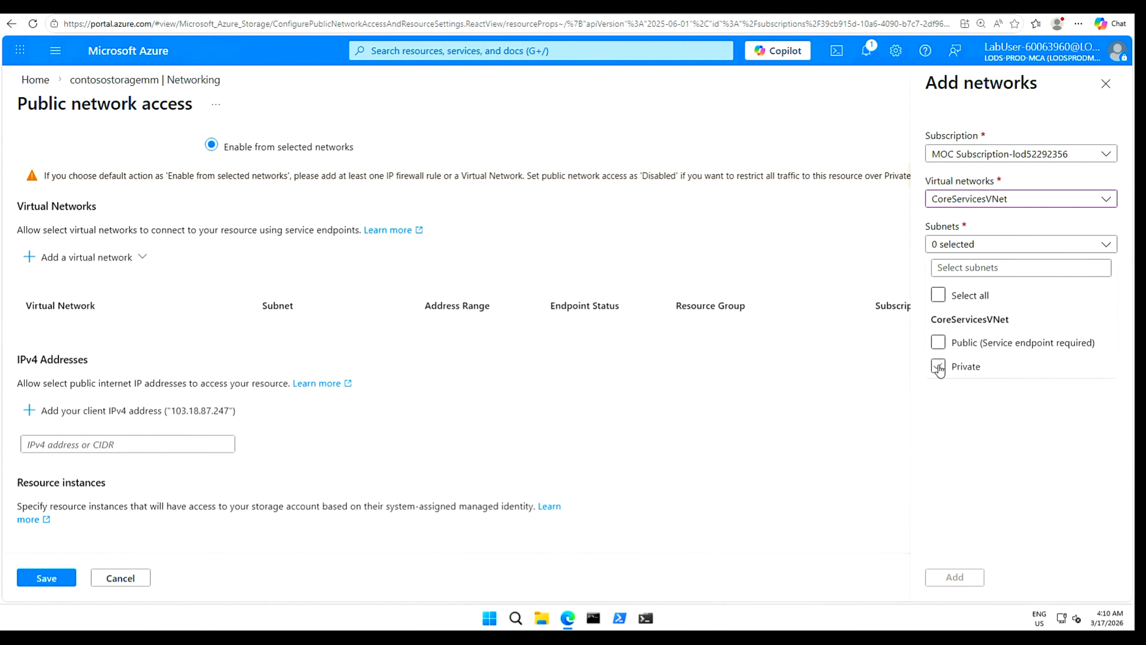
{"action": "left_click", "coordinate": [981, 468]}
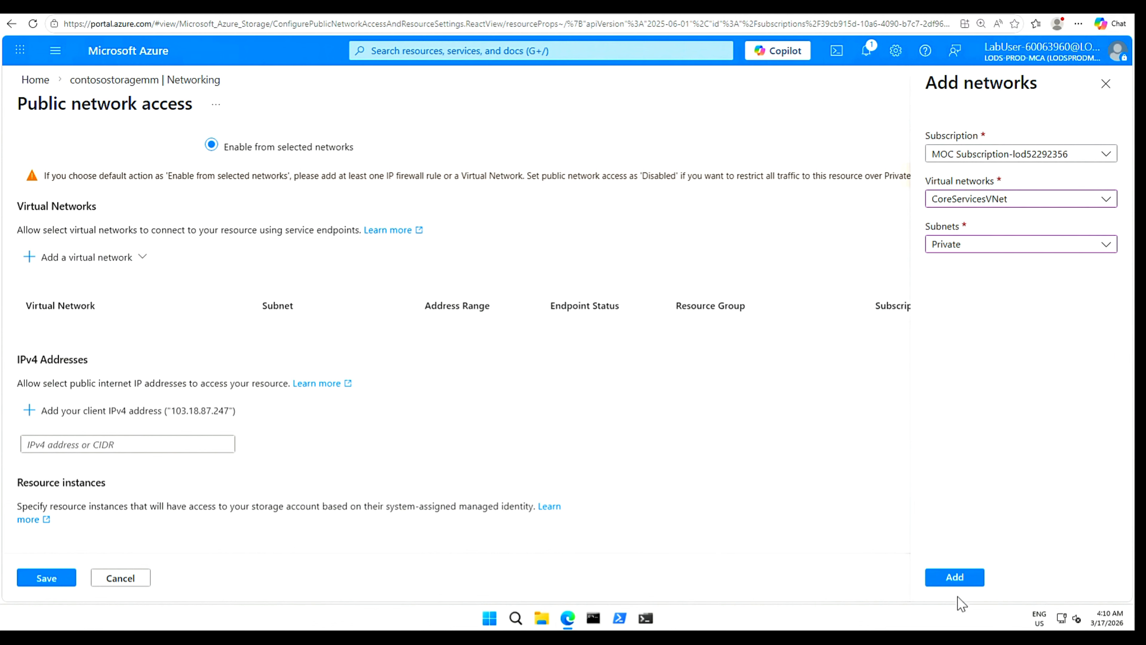
{"action": "left_click", "coordinate": [959, 581]}
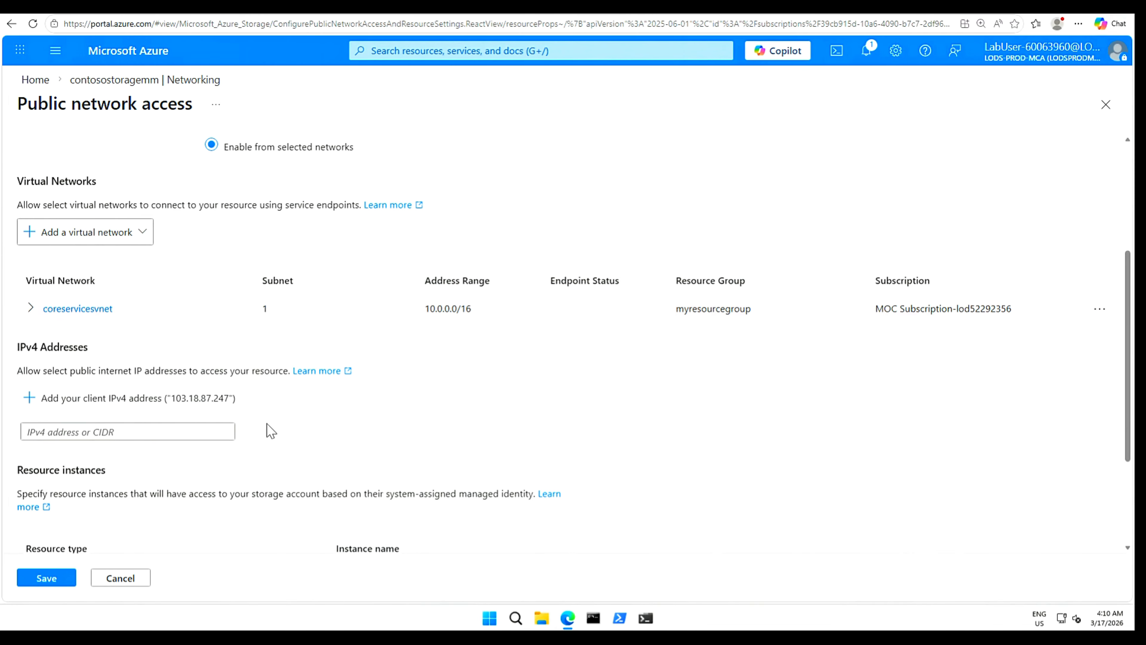
{"action": "left_click", "coordinate": [47, 579]}
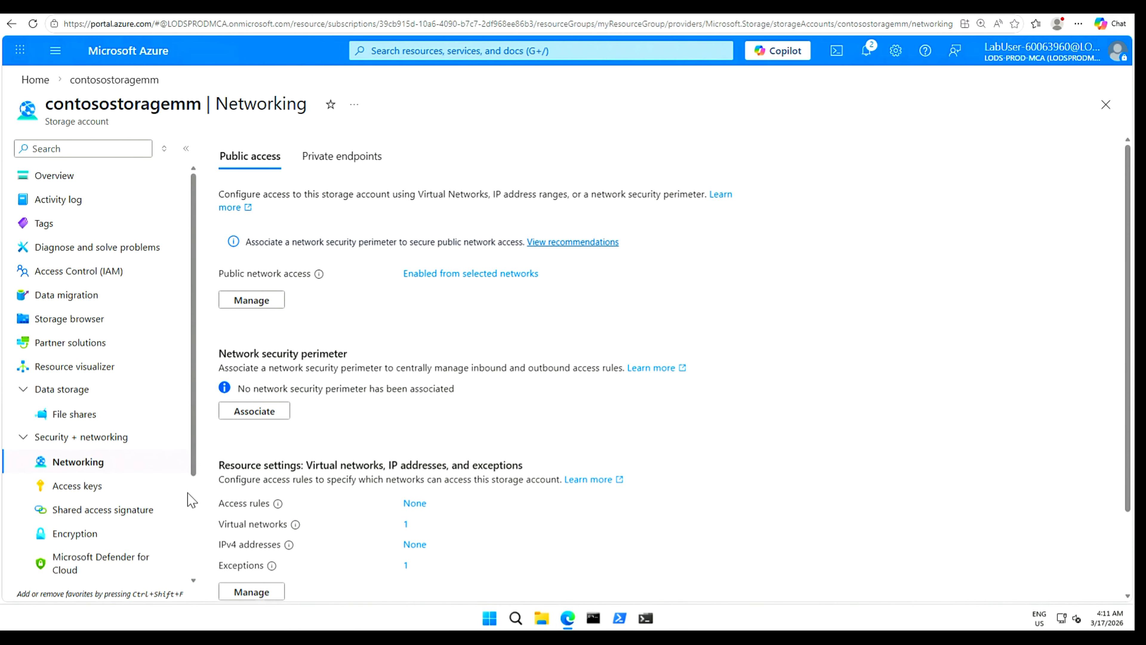
{"action": "left_click", "coordinate": [75, 490]}
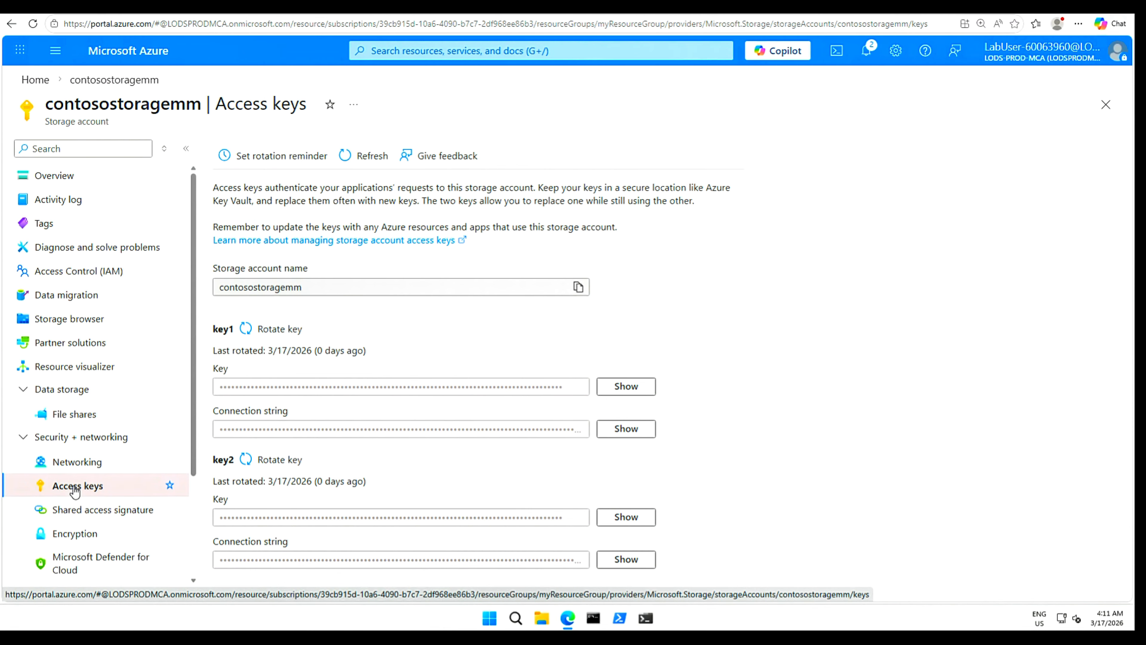
Reveal contosostoragemm's key1 on the Access keys page and copy it to the clipboard.
{"action": "left_click", "coordinate": [627, 388]}
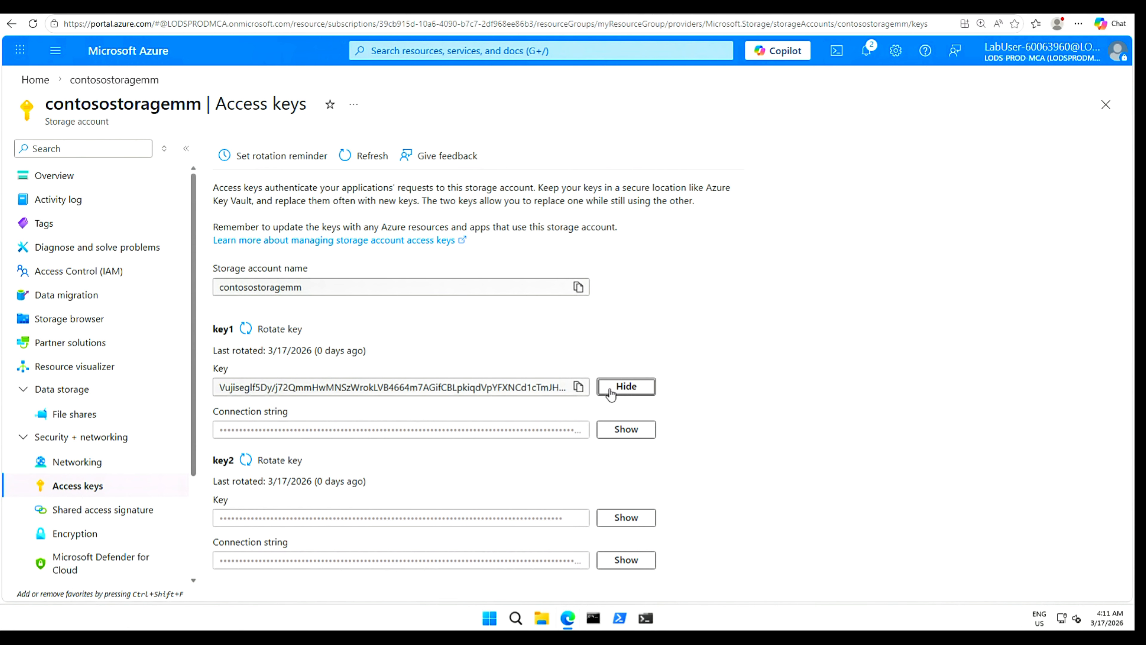
{"action": "left_click", "coordinate": [579, 387]}
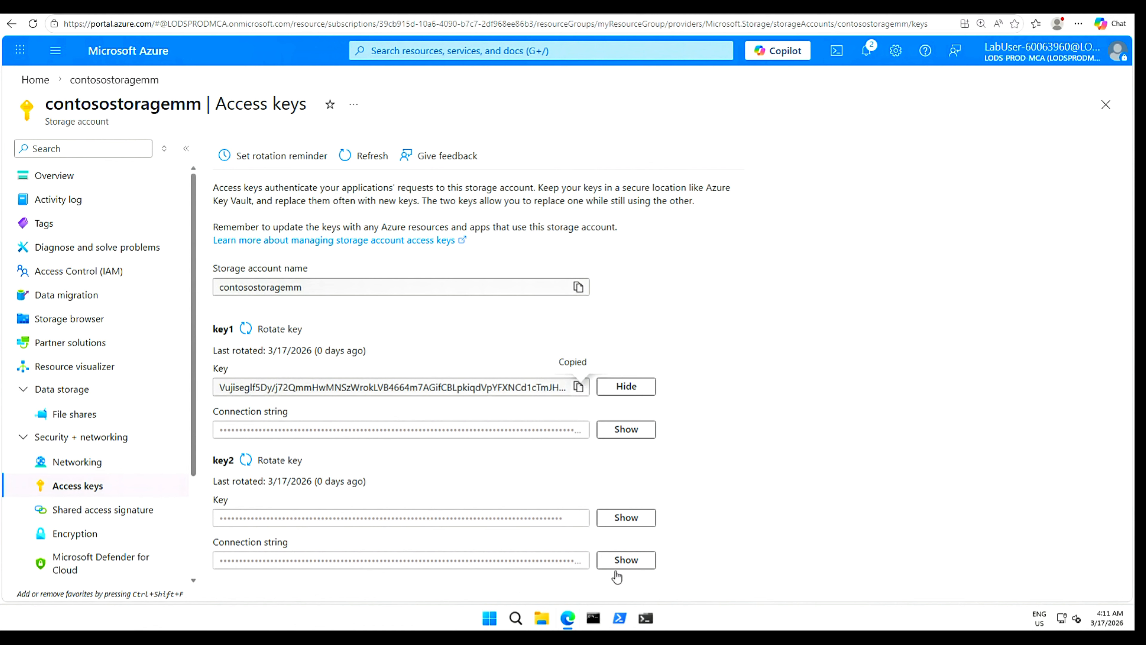
{"action": "left_click", "coordinate": [515, 618]}
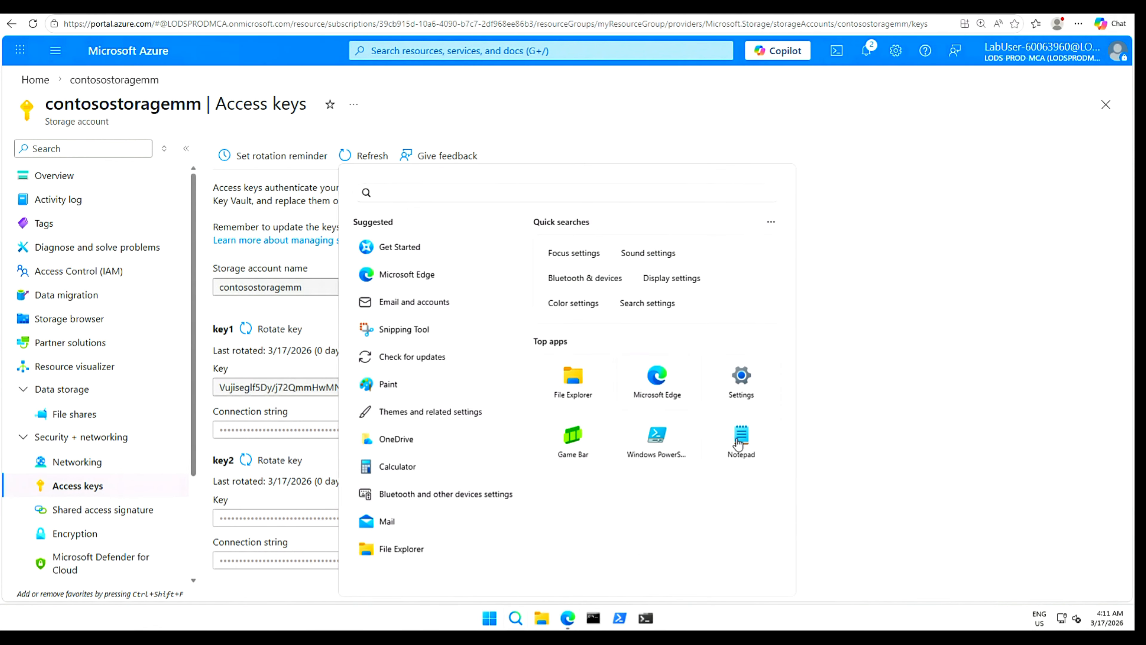
Paste the copied key1 access key into a new Notepad note.
{"action": "left_click", "coordinate": [741, 440]}
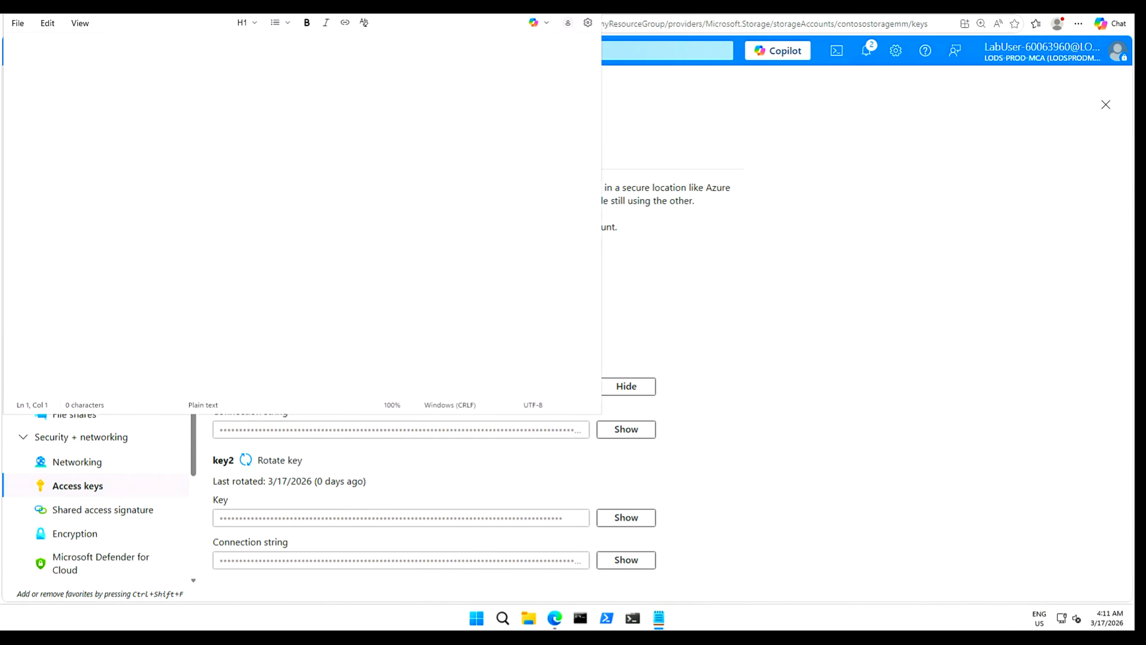
{"action": "right_click", "coordinate": [301, 145]}
{"action": "left_click", "coordinate": [402, 164]}
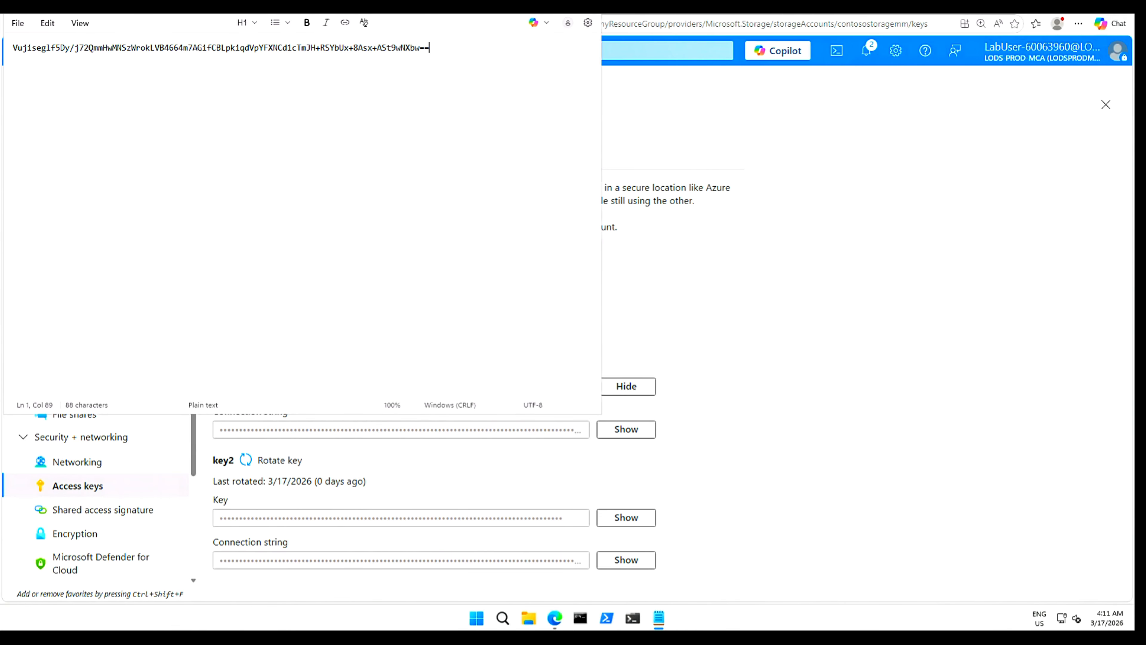
{"action": "left_click", "coordinate": [860, 252]}
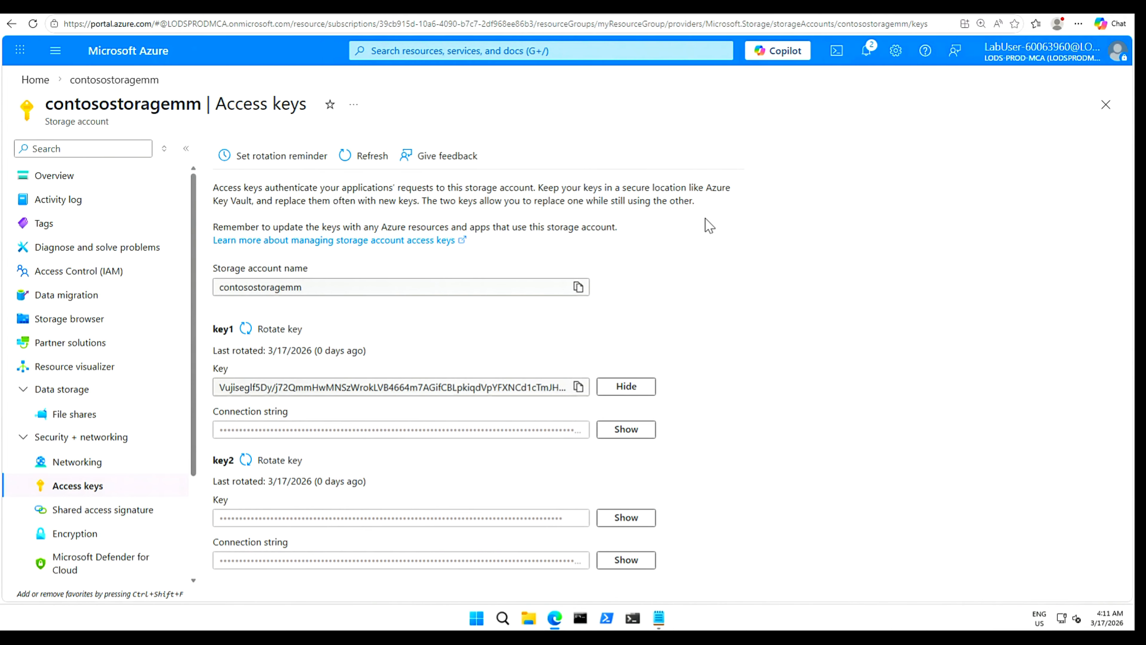
Start a PowerShell Cloud Shell session on the lab subscription without mounting storage.
{"action": "left_click", "coordinate": [838, 57]}
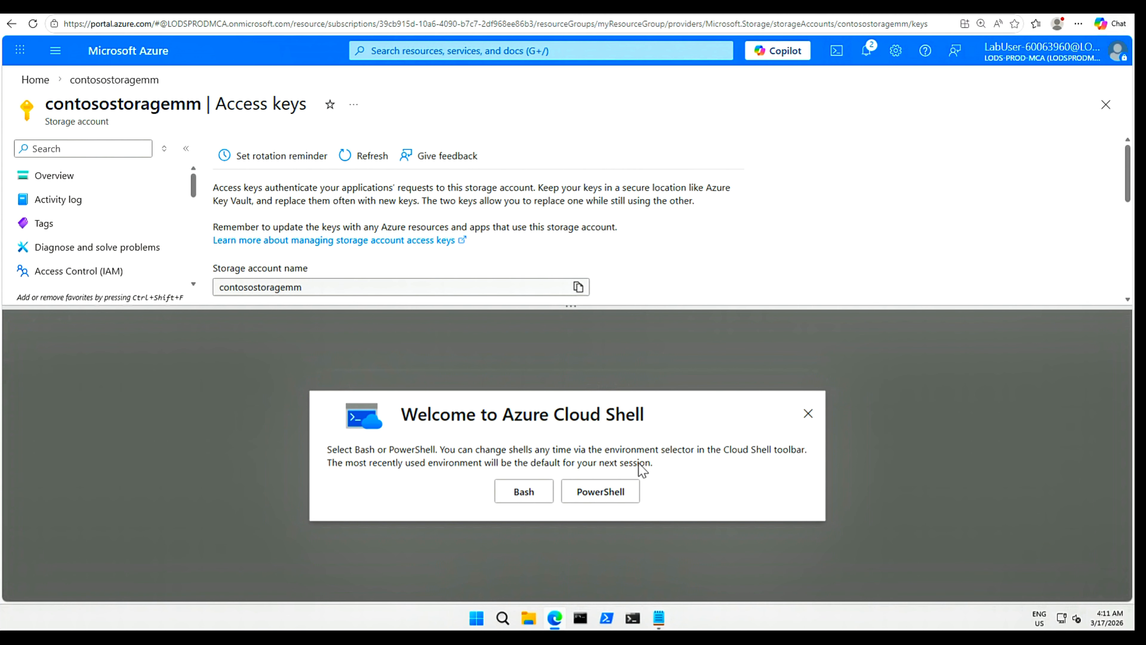
{"action": "left_click", "coordinate": [596, 496]}
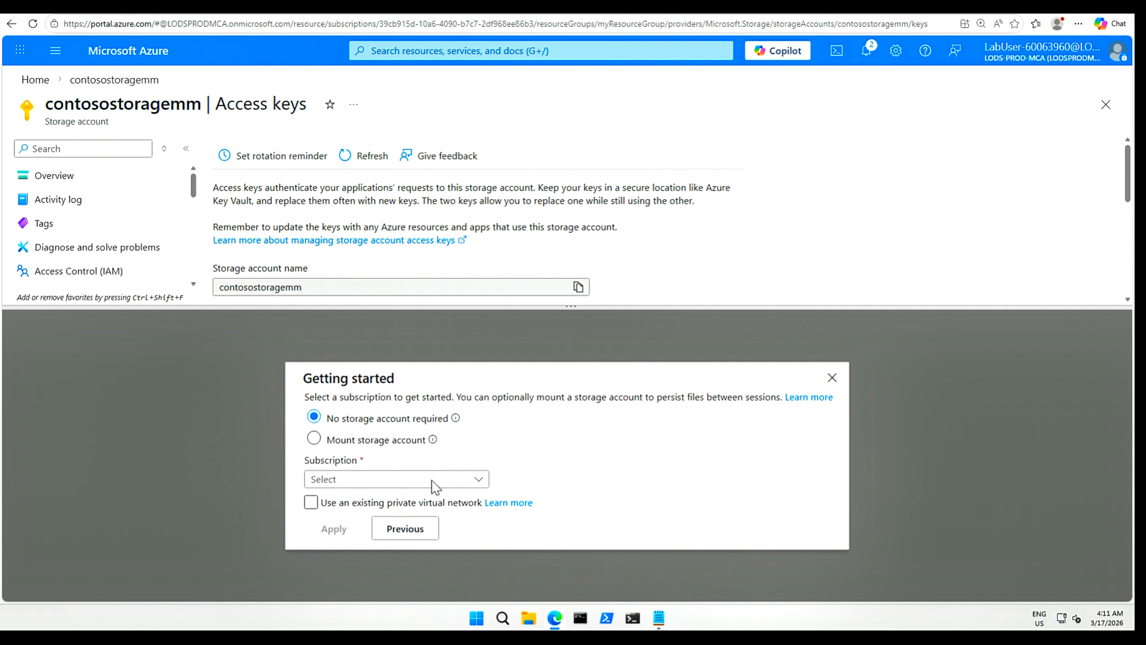
{"action": "left_click", "coordinate": [475, 480]}
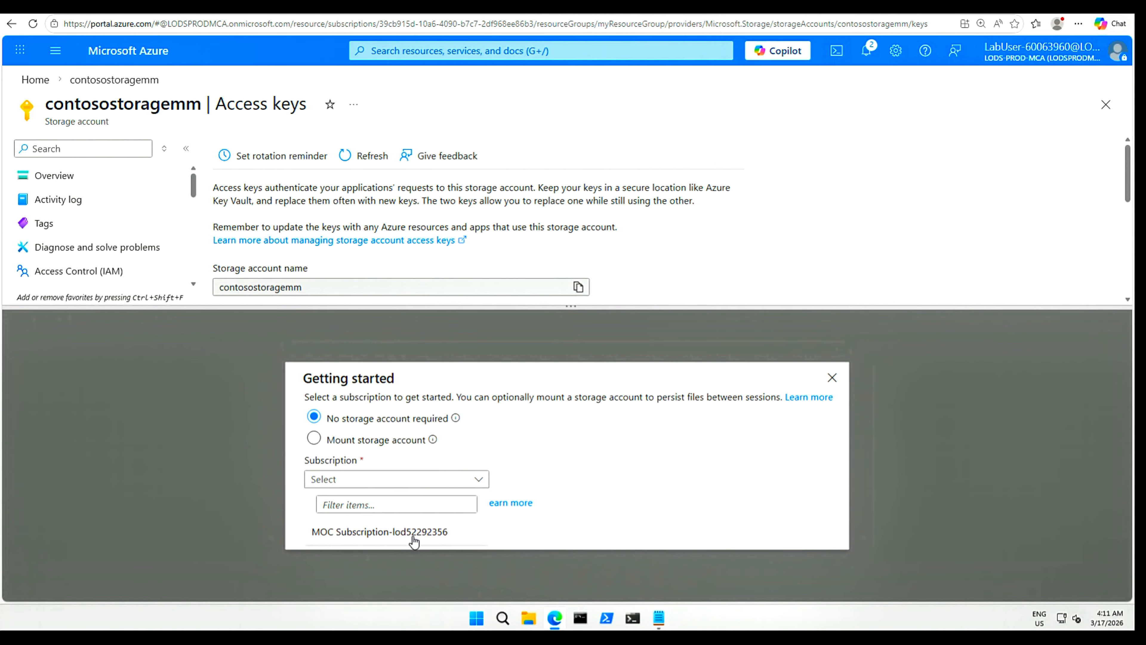
{"action": "left_click", "coordinate": [414, 540]}
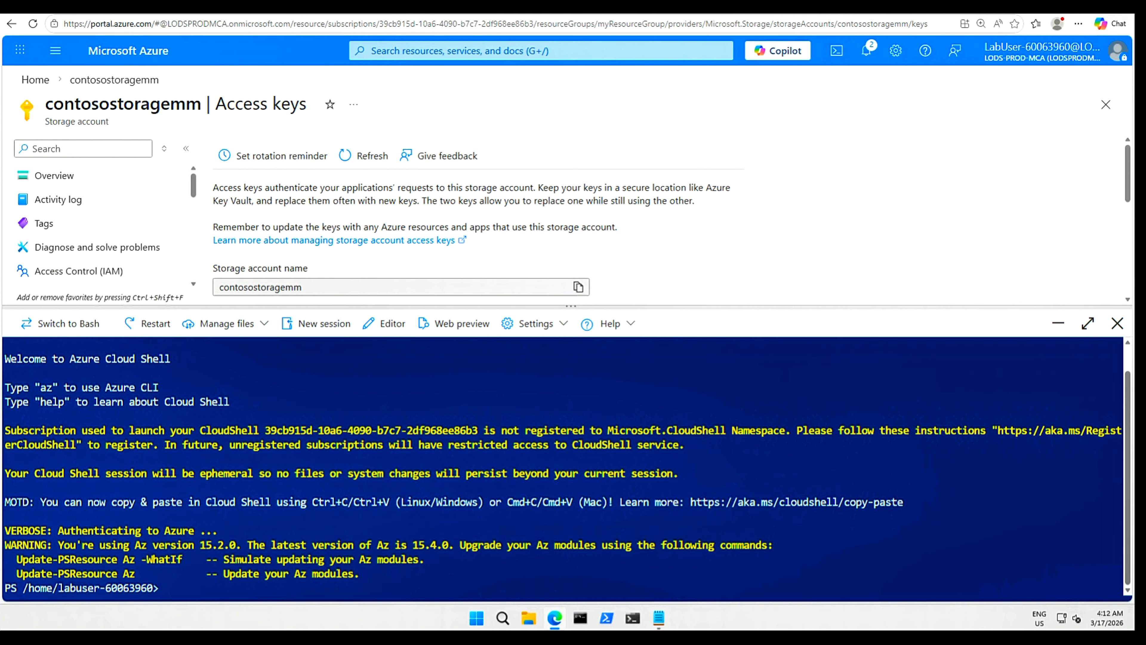
Clear the Cloud Shell with cls and list the home directory with ls.
{"action": "type", "text": "cls"}
{"action": "key", "text": "Return"}
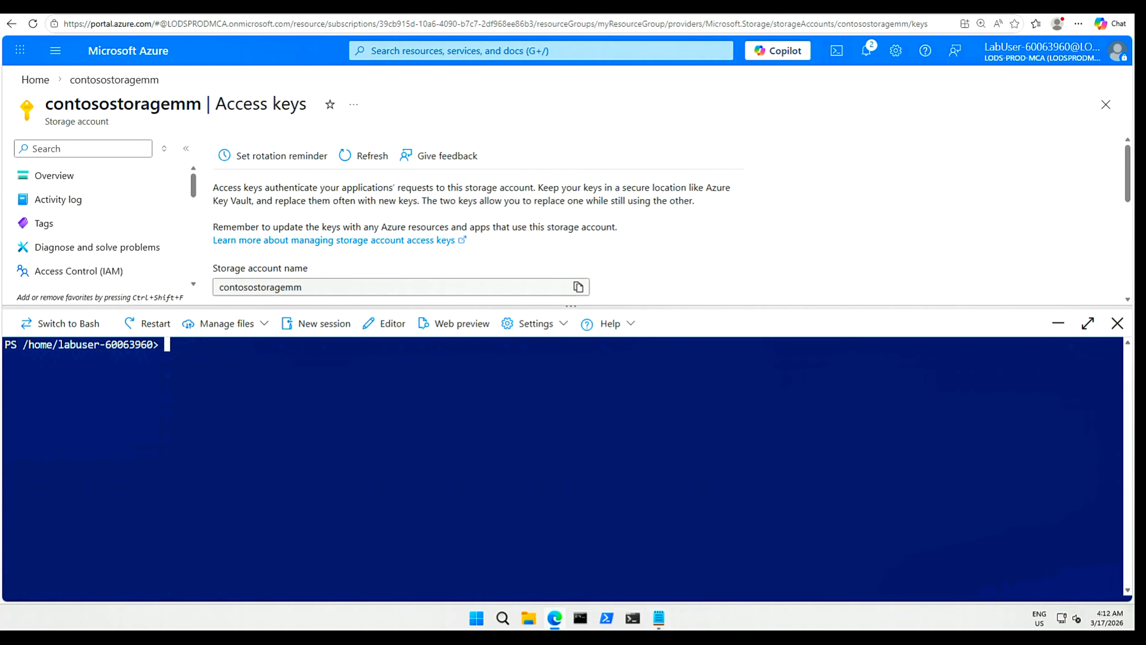
{"action": "type", "text": "ls"}
{"action": "key", "text": "Return"}
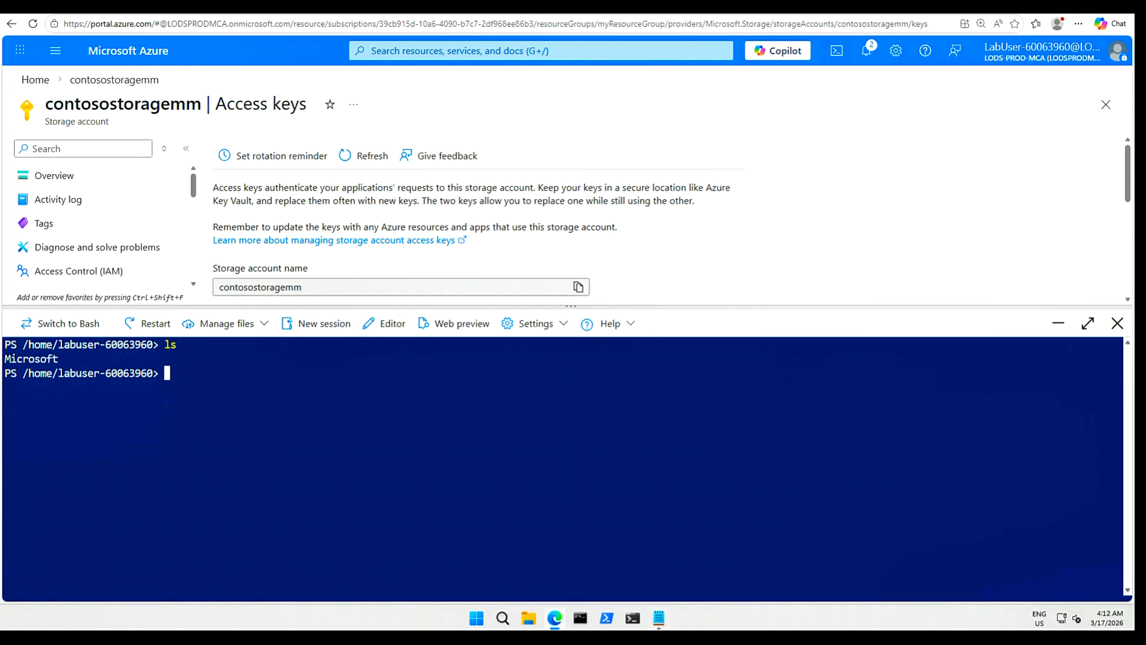
{"action": "left_click", "coordinate": [265, 324]}
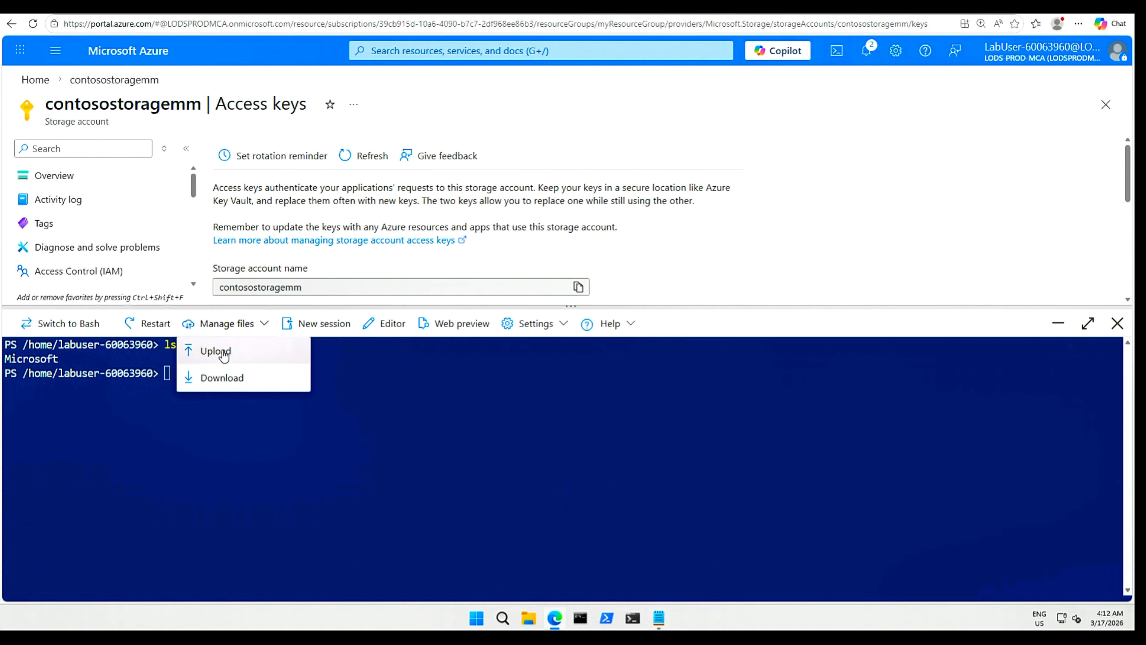
Upload VMs.json and VMs.parameters.json from F:\Allfiles\Exercises\M07 to Cloud Shell.
{"action": "left_click", "coordinate": [220, 352]}
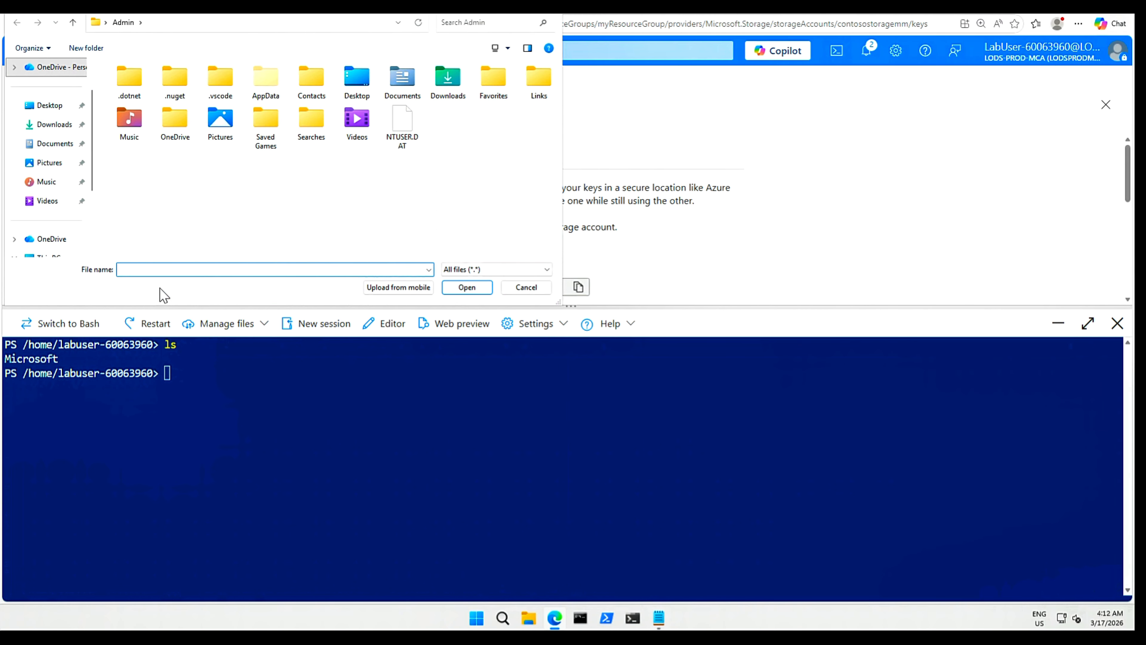
{"action": "scroll", "coordinate": [43, 201], "scroll_direction": "down", "scroll_amount": 2}
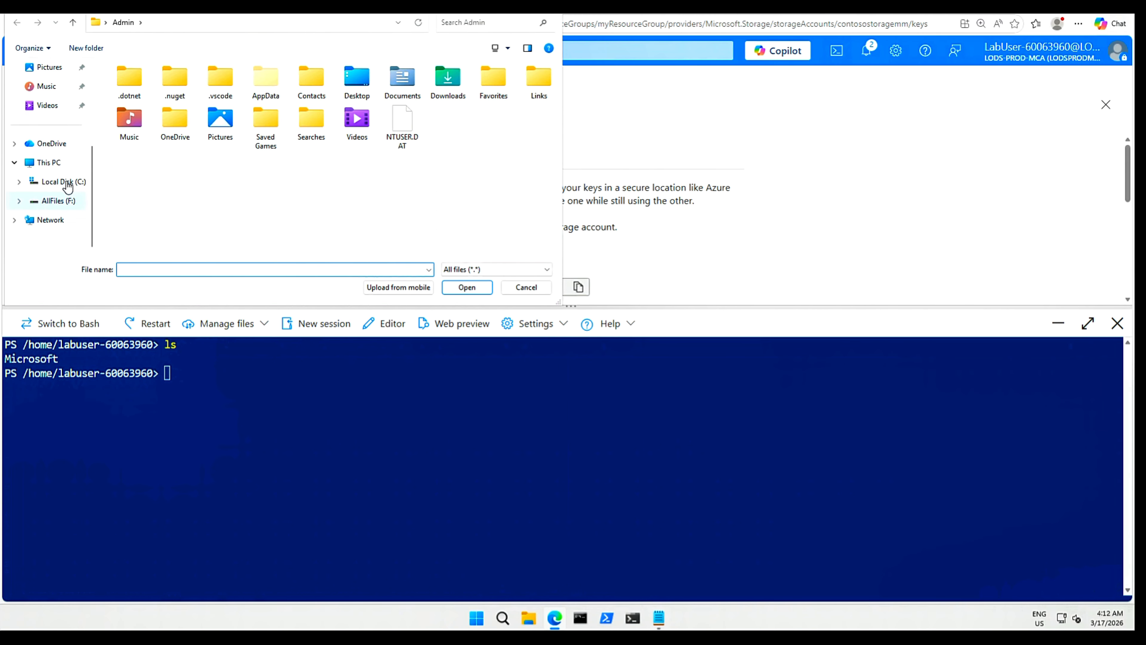
{"action": "left_click", "coordinate": [64, 202]}
{"action": "double_click", "coordinate": [133, 84]}
{"action": "left_click", "coordinate": [138, 85]}
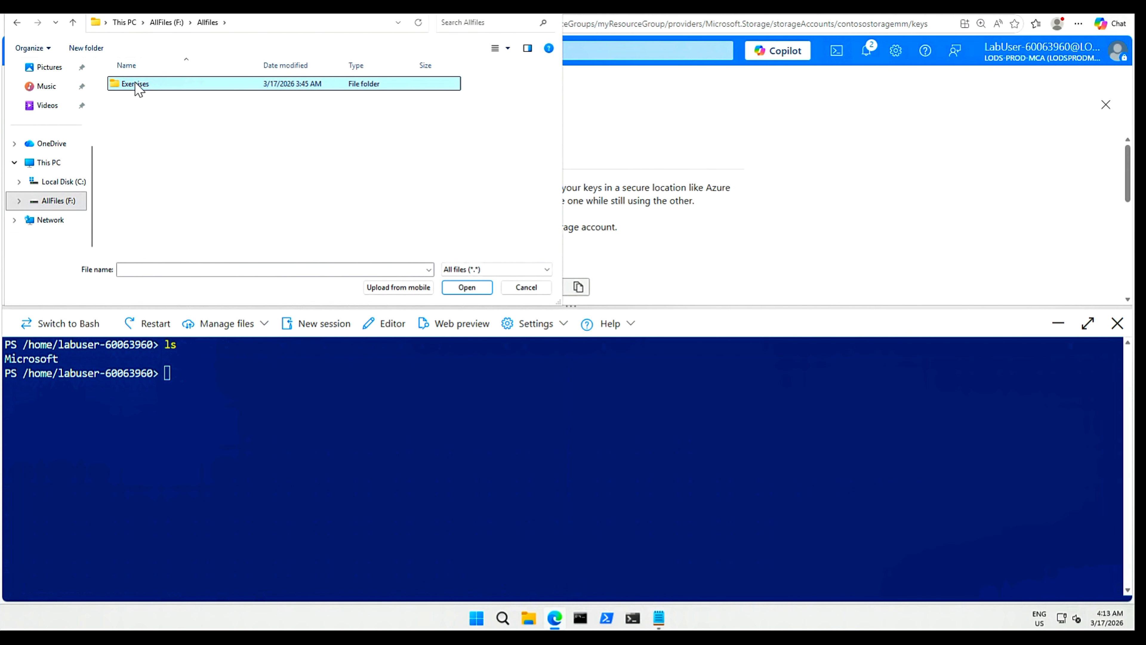
{"action": "double_click", "coordinate": [138, 85]}
{"action": "left_click", "coordinate": [134, 171]}
{"action": "double_click", "coordinate": [134, 172]}
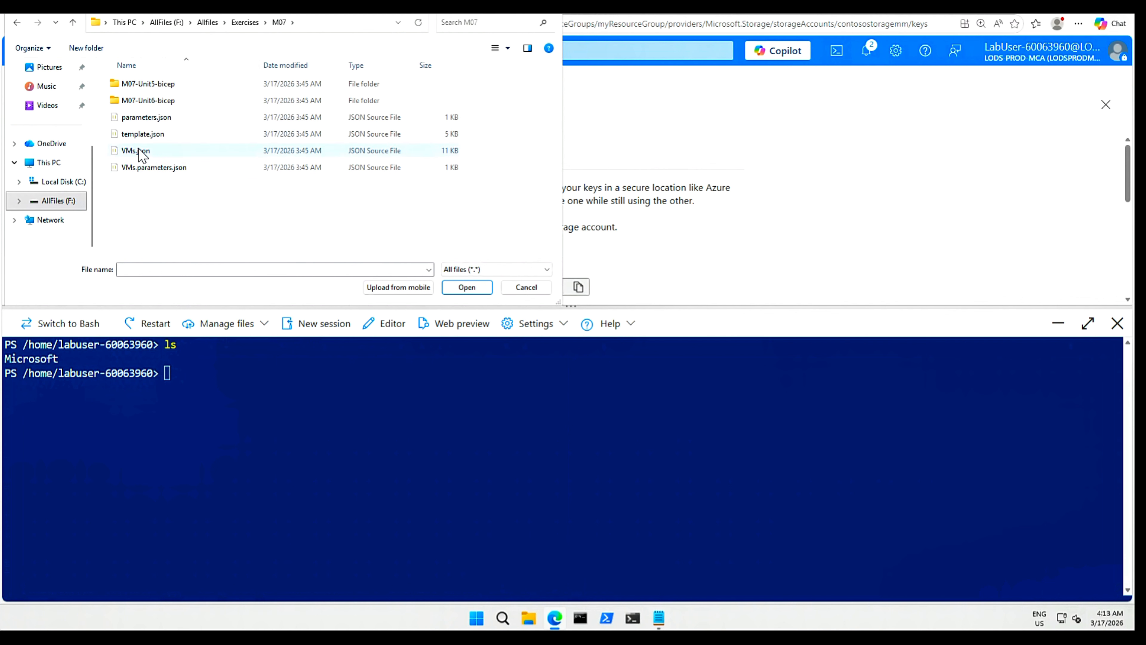
{"action": "left_click", "coordinate": [141, 152]}
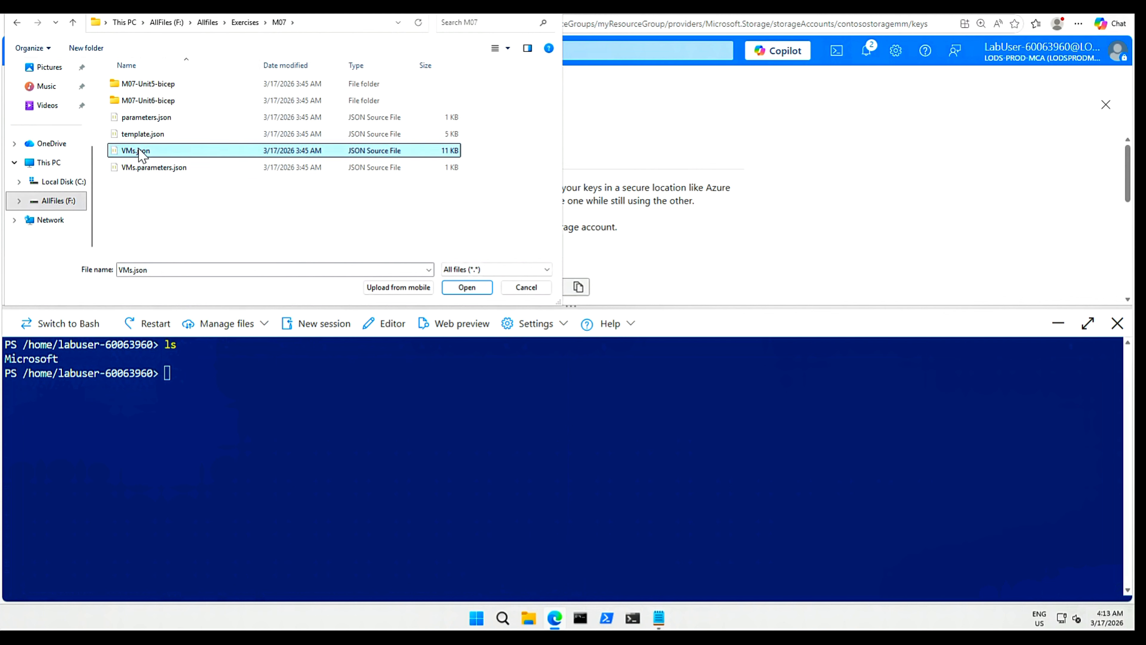
{"action": "left_click", "coordinate": [153, 170], "text": "ctrl"}
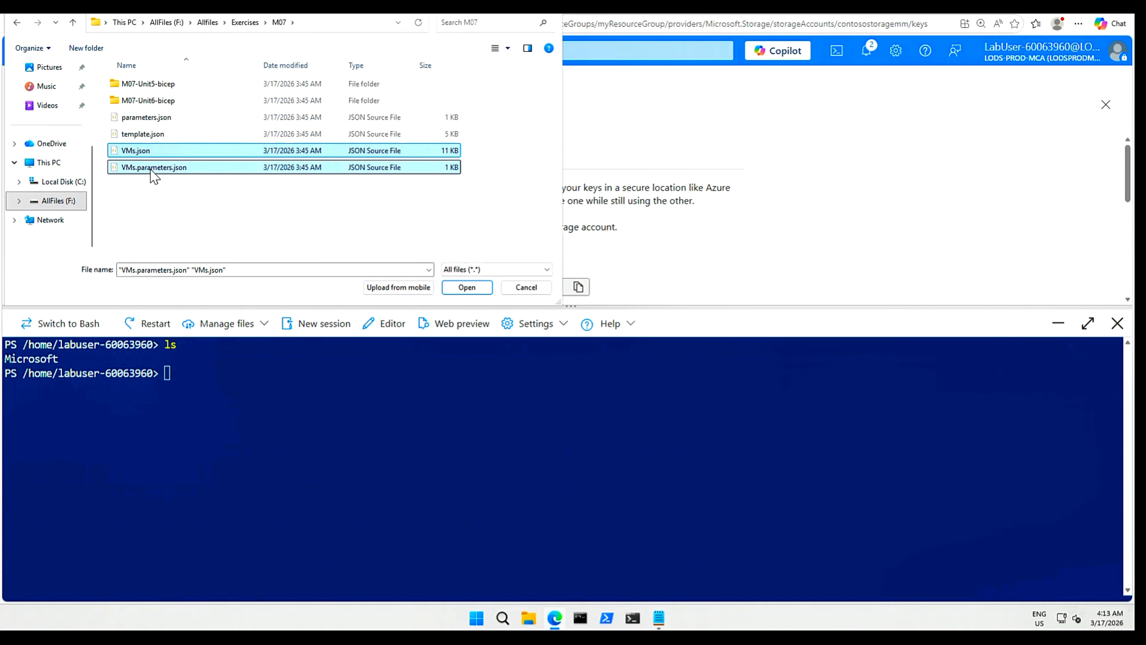
{"action": "left_click", "coordinate": [471, 289]}
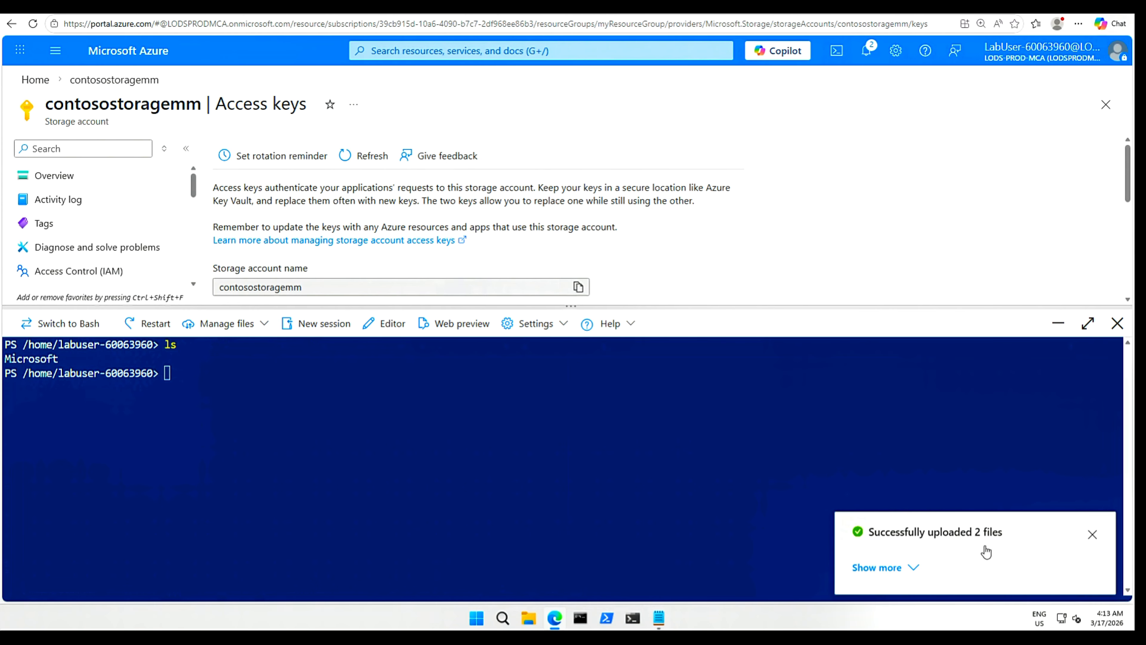
Set $RGName to myResourceGroup and launch New-AzResourceGroupDeployment with VMs.json and VMs.parameters.json.
{"action": "left_click", "coordinate": [1092, 540]}
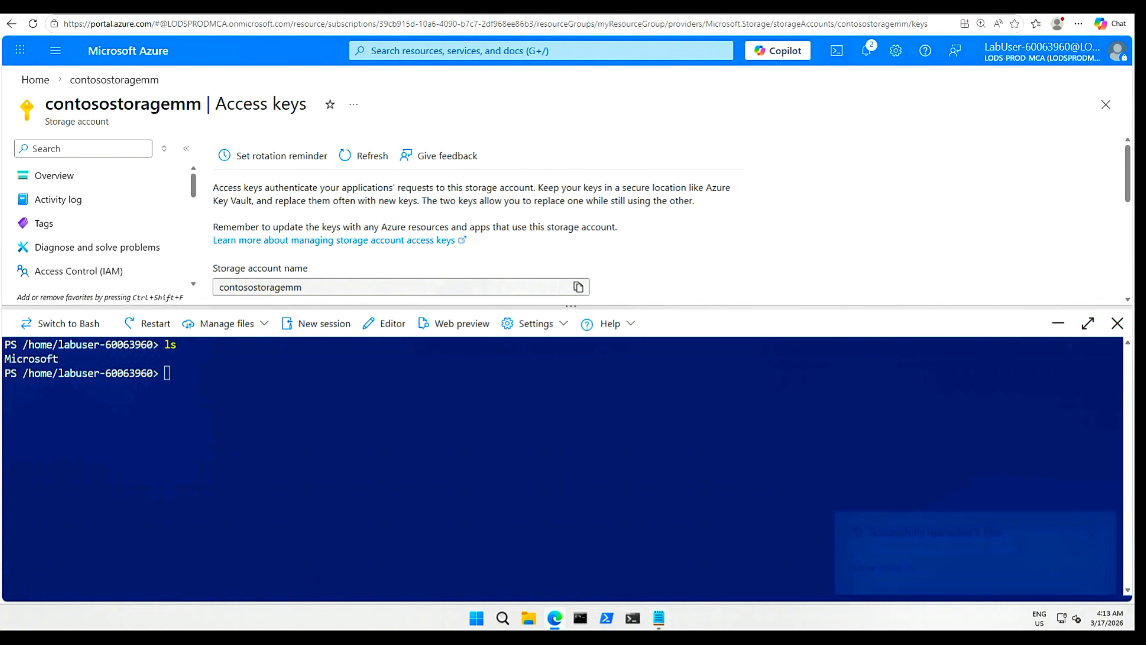
{"action": "type", "text": "ls"}
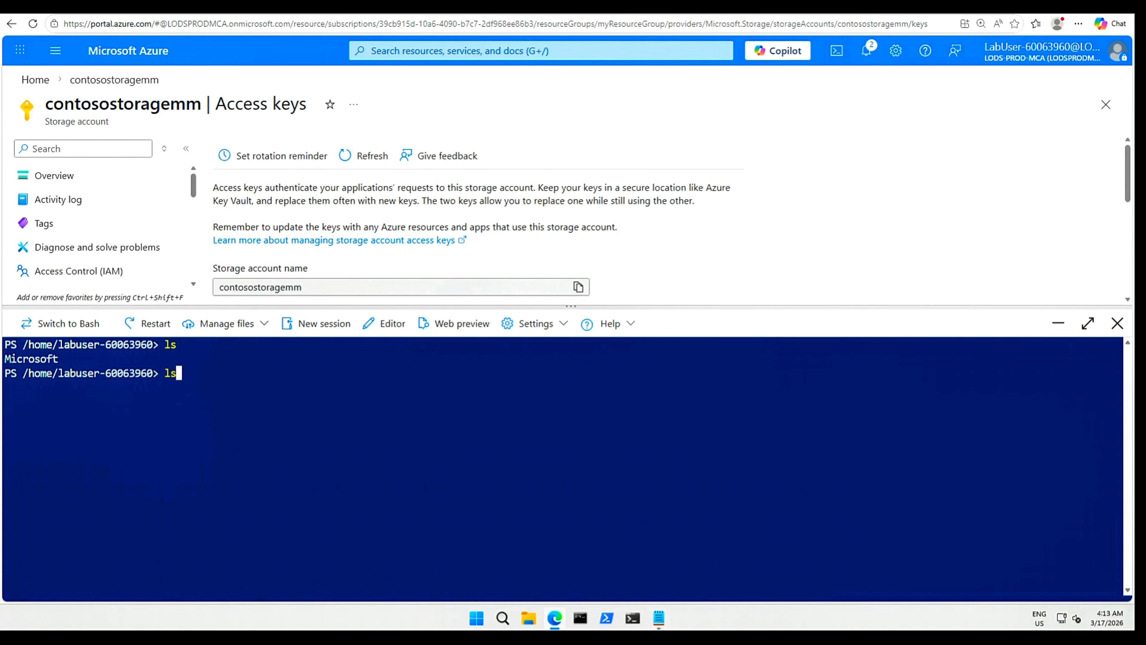
{"action": "key", "text": "Return"}
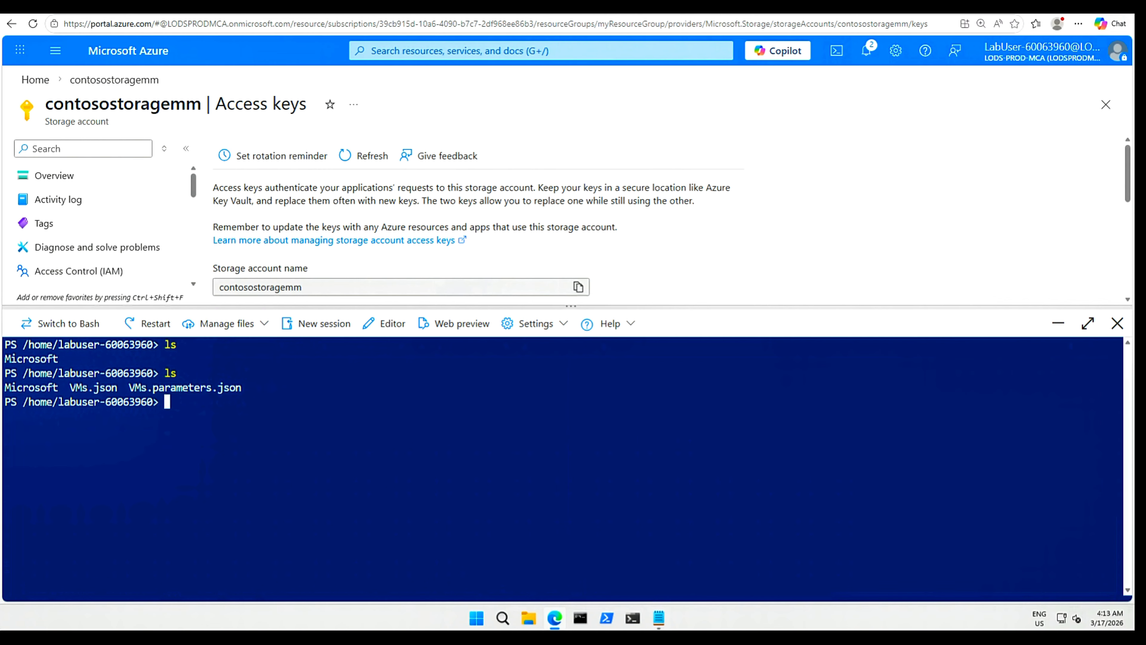
{"action": "type", "text": "$RGName = \"myResourceGroup\""}
{"action": "key", "text": "Return"}
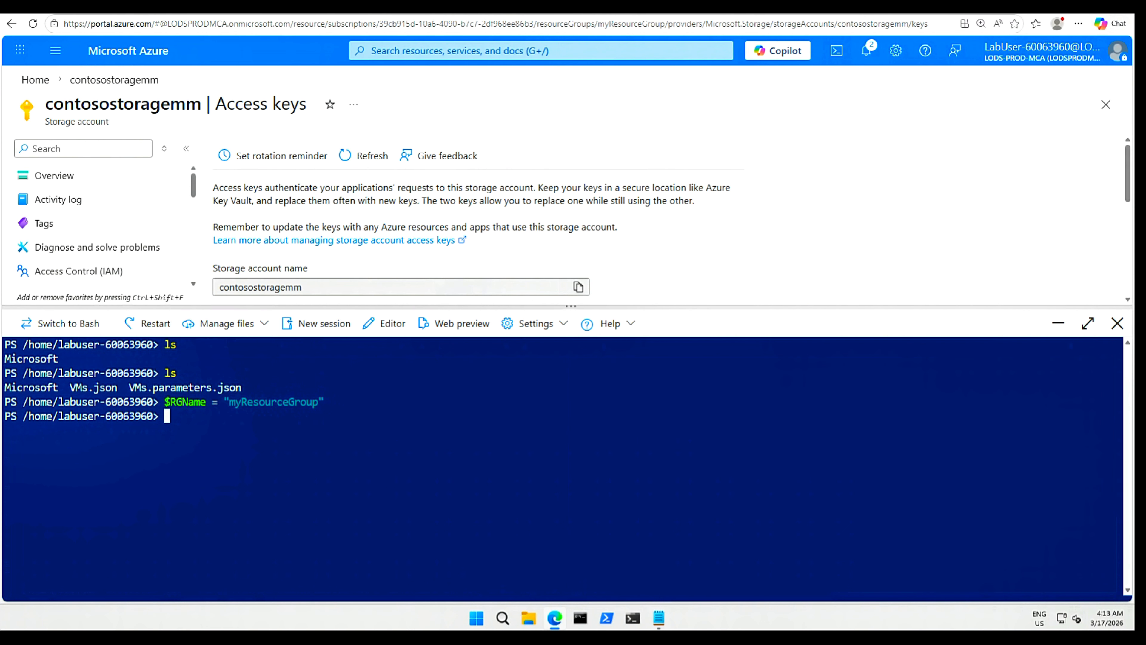
{"action": "key", "text": "Return"}
{"action": "type", "text": "New-AzResourceGroupDeployment -ResourceGroupName $RGName -TemplateFile VMs.json -TemplateParameterFile VMs.parameters.json"}
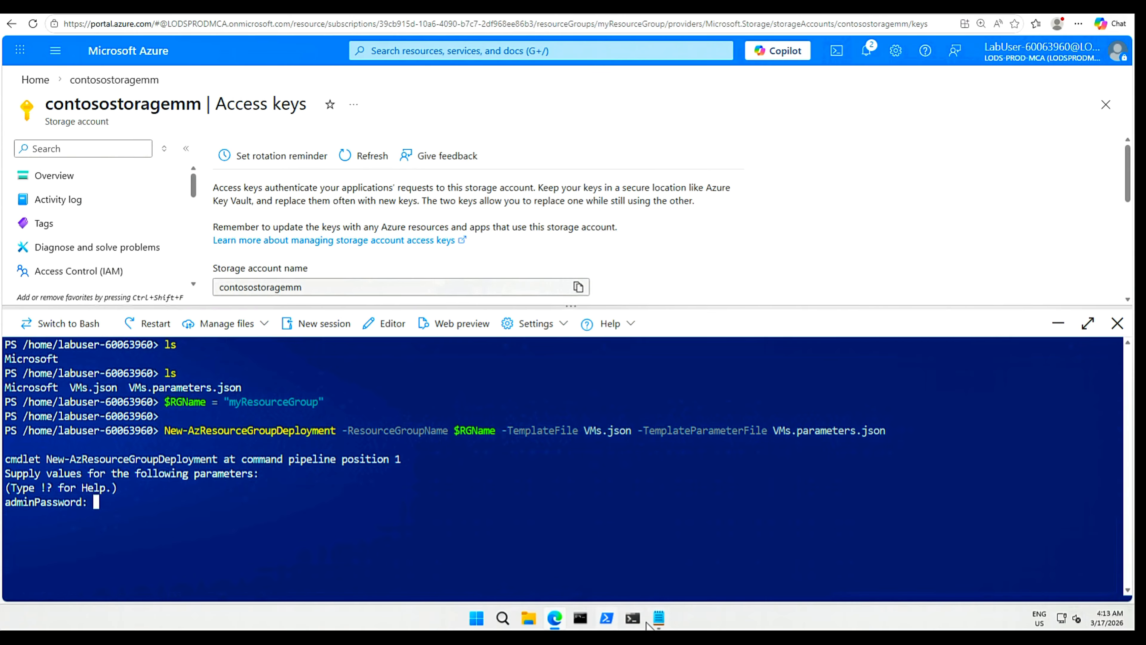
Write the VM admin password on a new Notepad line and copy it.
{"action": "left_click", "coordinate": [658, 618]}
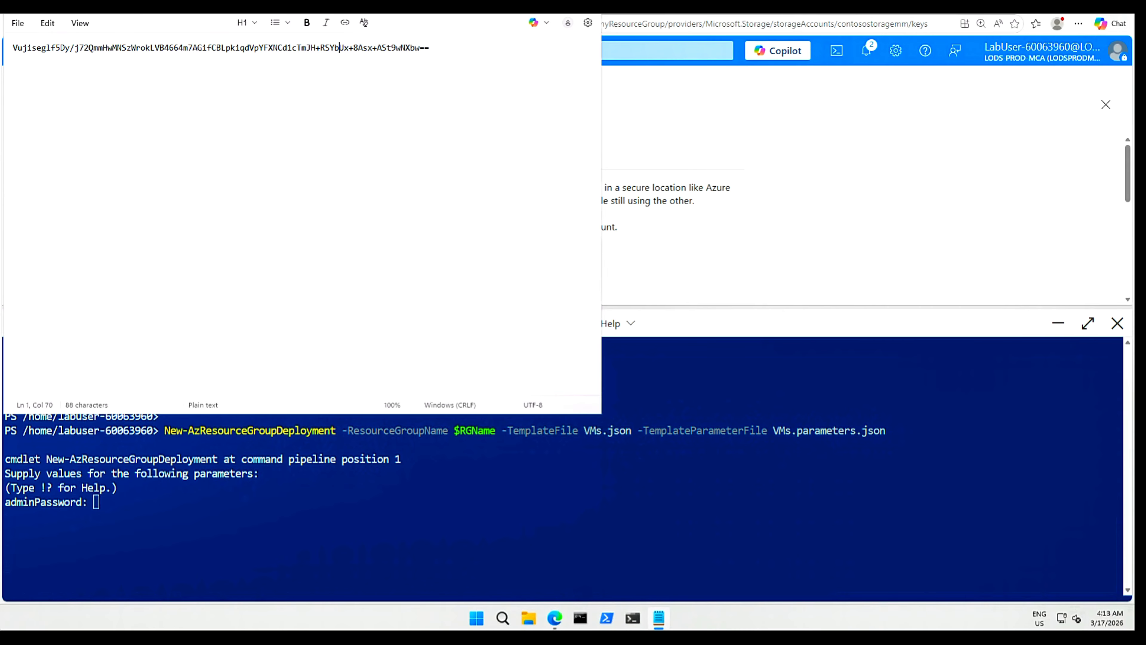
{"action": "key", "text": "Return"}
{"action": "key", "text": "Return"}
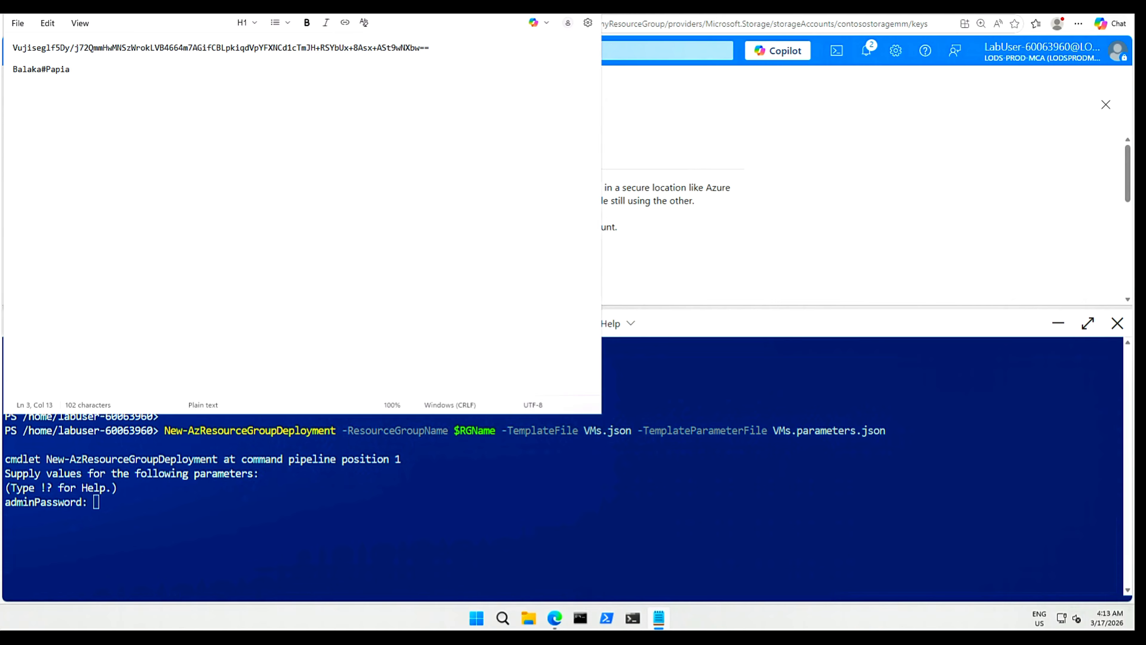
{"action": "key", "text": "shift+Home"}
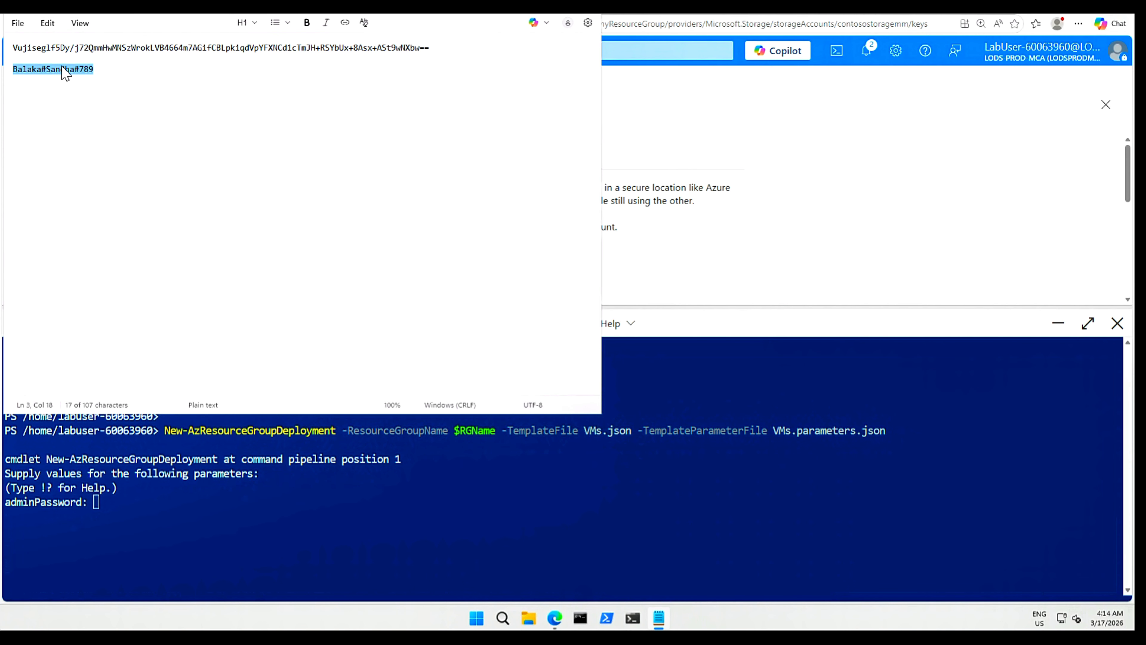
{"action": "right_click", "coordinate": [63, 68]}
{"action": "left_click", "coordinate": [121, 83]}
Paste the admin password at the adminPassword prompt to run the deployment.
{"action": "key", "text": "alt+Tab"}
{"action": "right_click", "coordinate": [140, 510]}
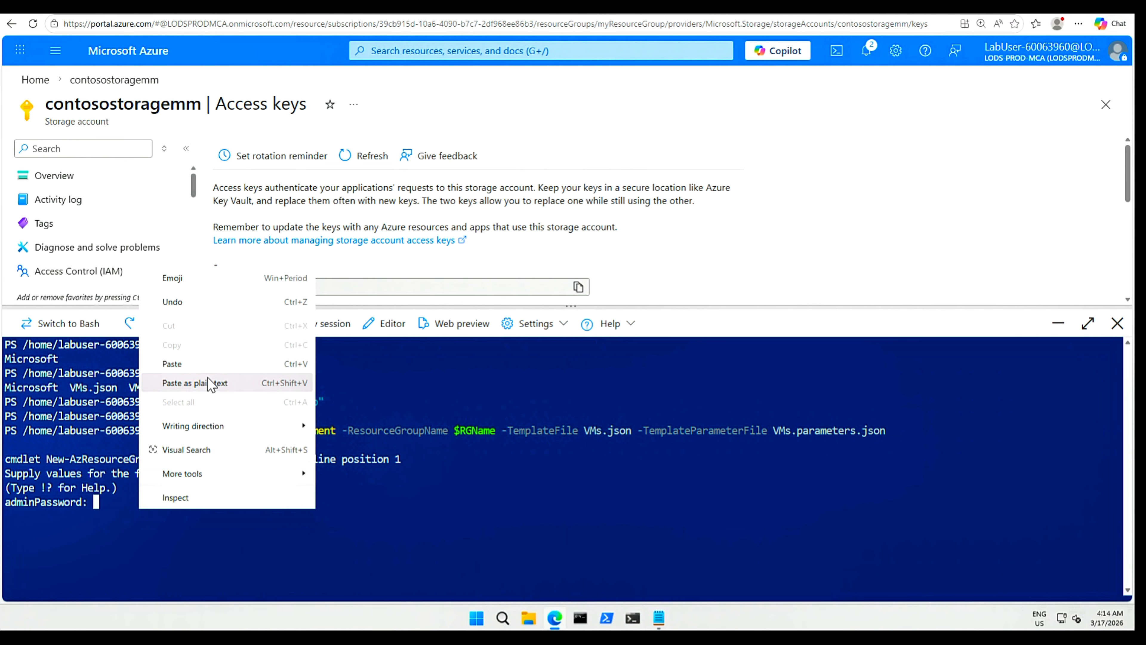
{"action": "left_click", "coordinate": [197, 364]}
{"action": "key", "text": "Return"}
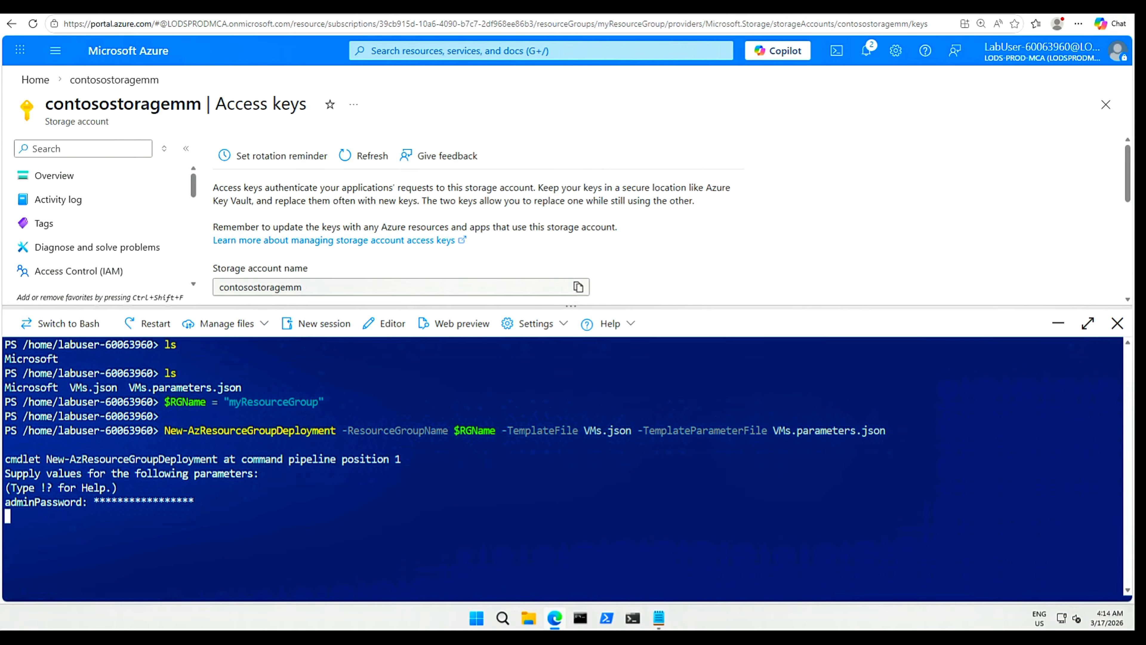
{"action": "left_click", "coordinate": [502, 50]}
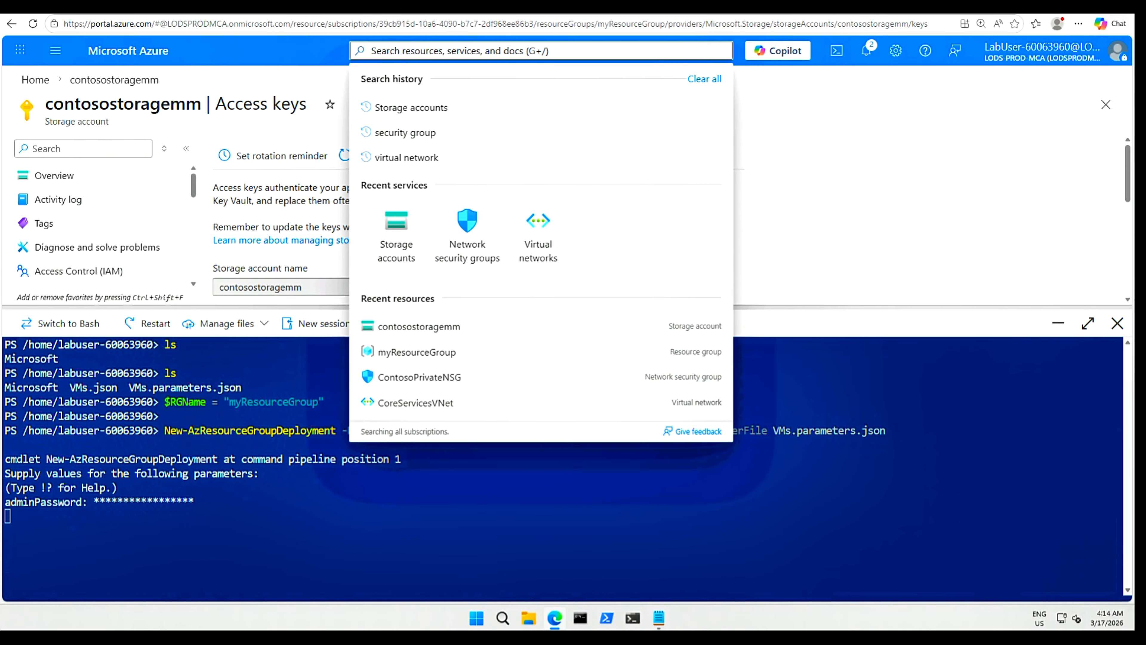
Open Virtual machines via a 'vm' search and refresh to show ContosoPrivate and ContosoPublic running.
{"action": "type", "text": "vm"}
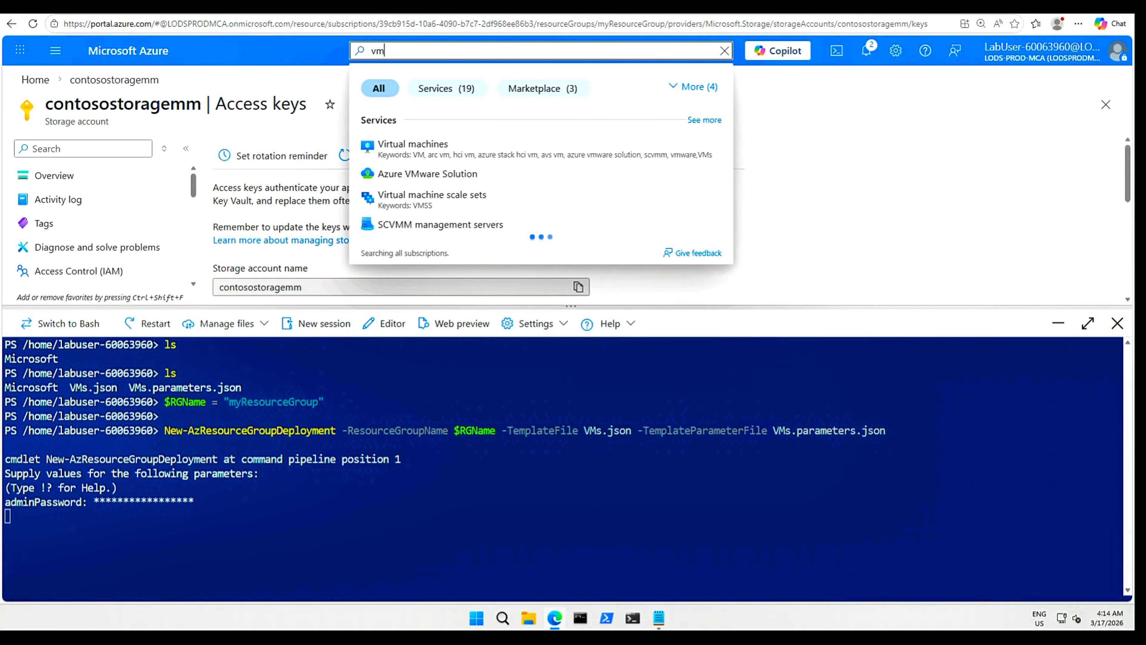
{"action": "left_click", "coordinate": [447, 145]}
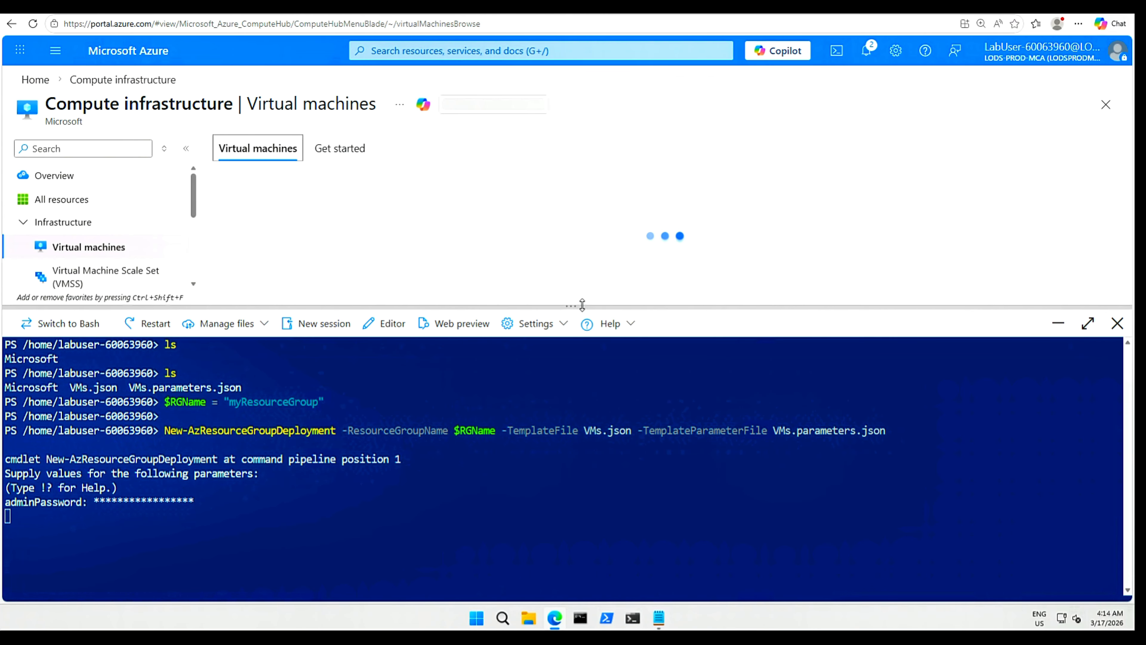
{"action": "left_click_drag", "start_coordinate": [581, 304], "coordinate": [590, 383]}
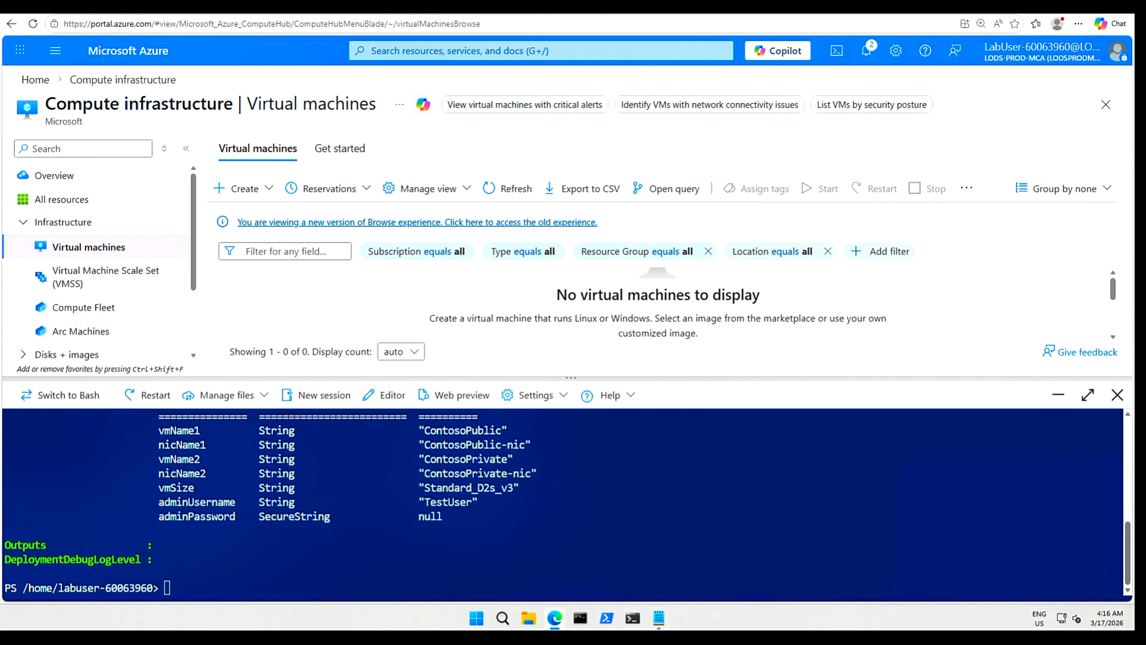
{"action": "left_click_drag", "start_coordinate": [423, 430], "coordinate": [530, 430]}
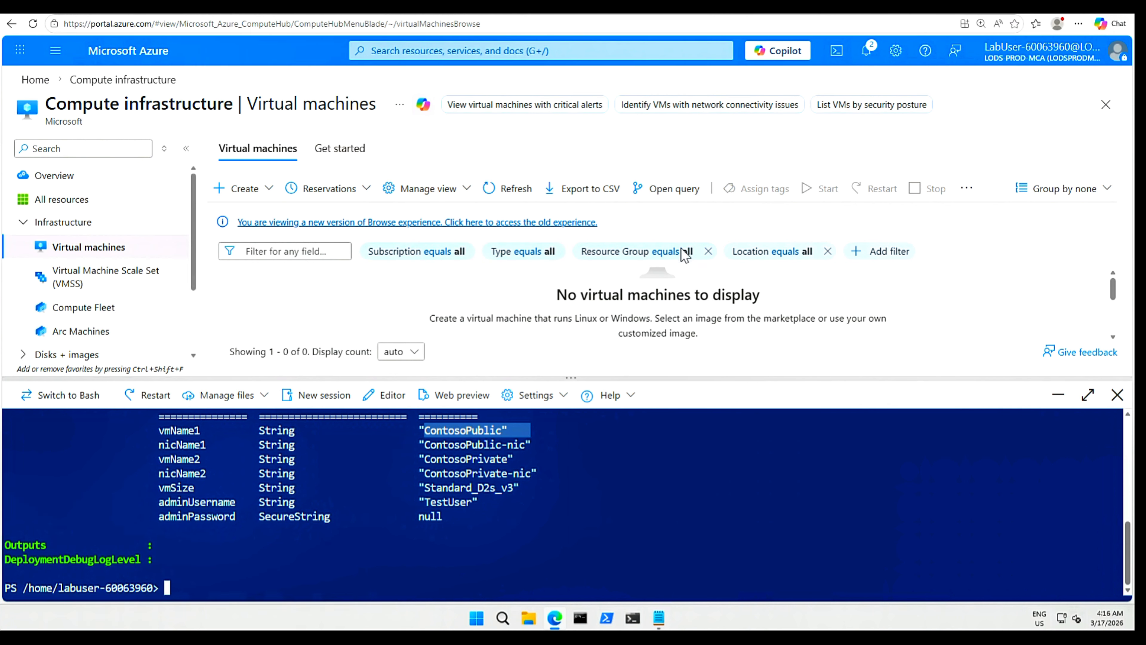
{"action": "left_click", "coordinate": [512, 190]}
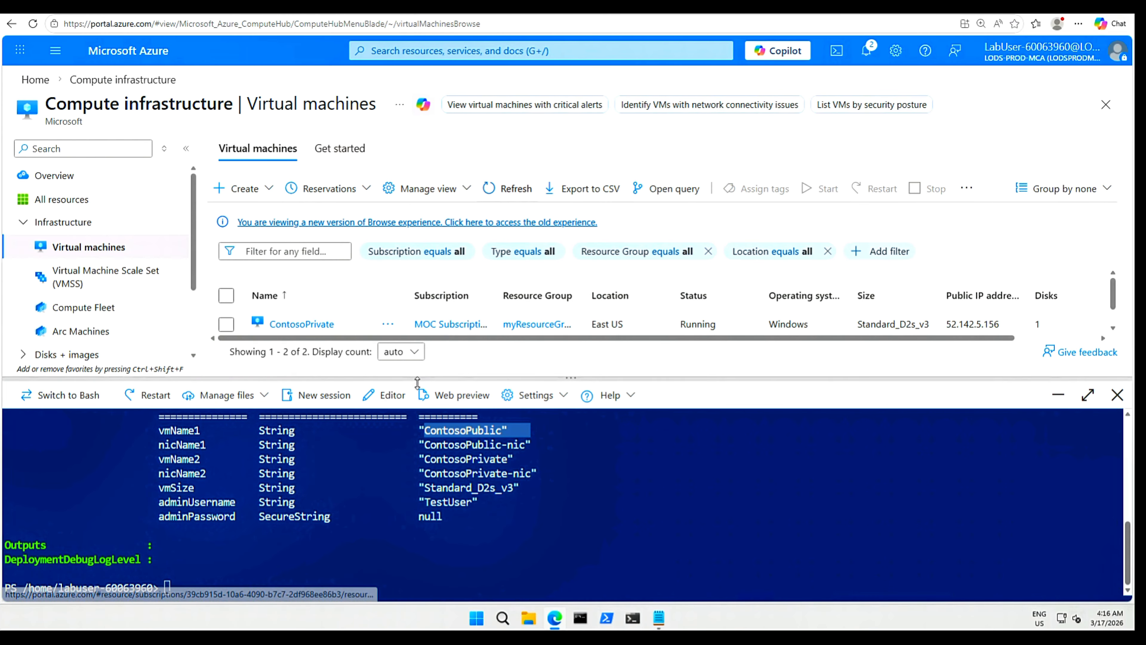
{"action": "left_click_drag", "start_coordinate": [445, 375], "coordinate": [443, 435]}
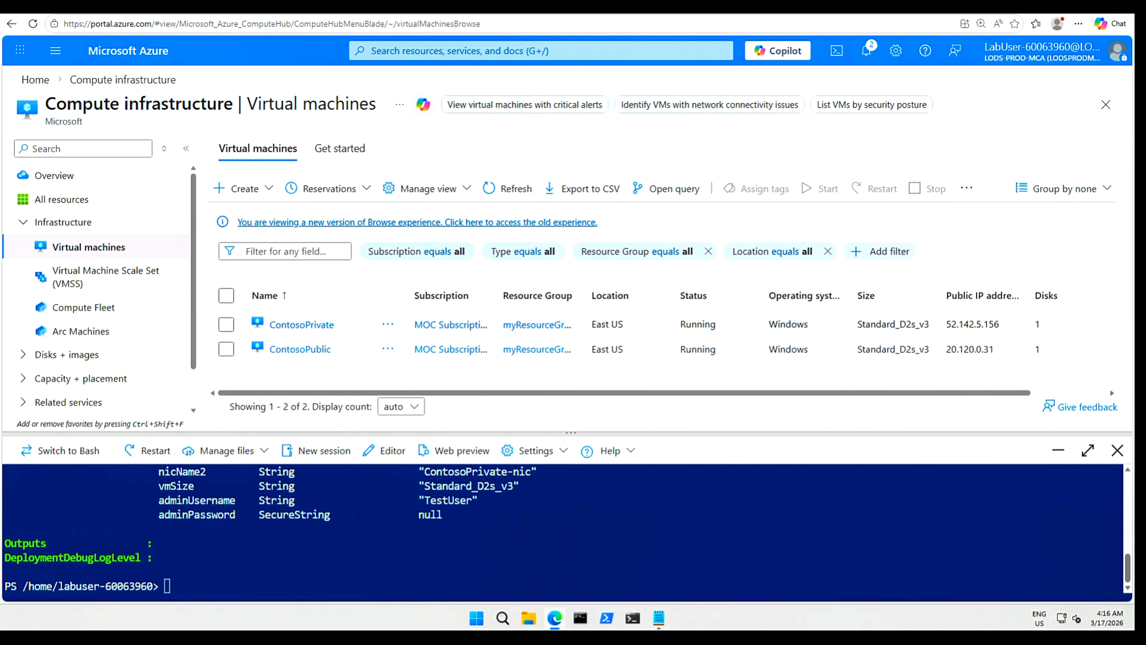
{"action": "left_click_drag", "start_coordinate": [406, 299], "coordinate": [491, 301]}
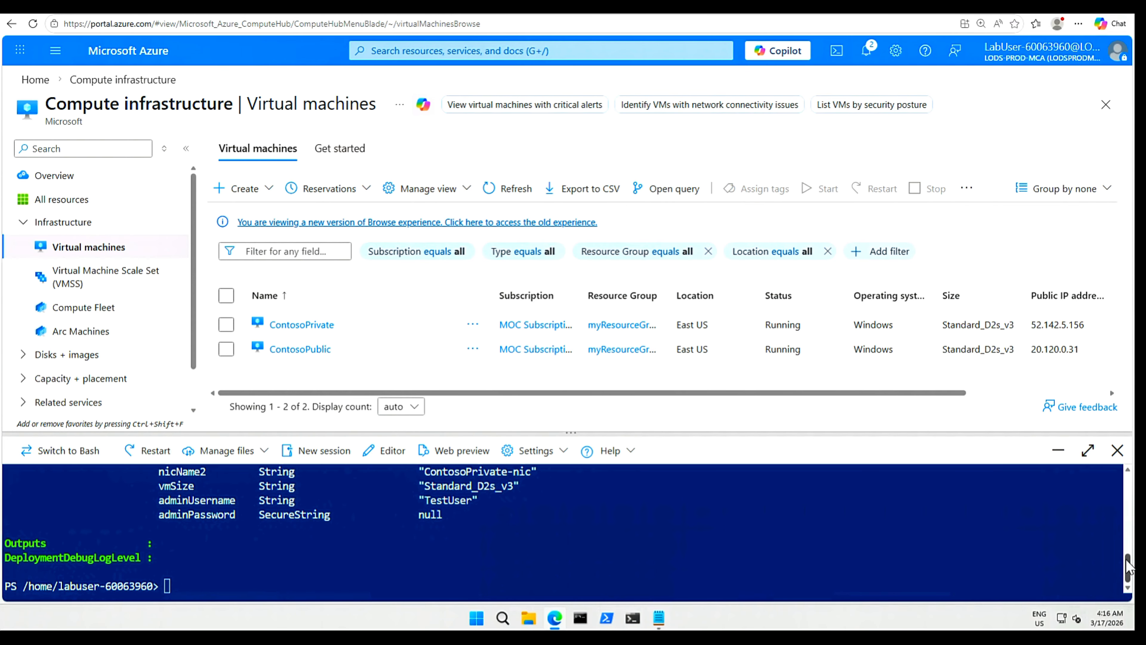
{"action": "scroll", "coordinate": [1127, 560], "scroll_direction": "up", "scroll_amount": 1}
{"action": "scroll", "coordinate": [1127, 554], "scroll_direction": "up", "scroll_amount": 1}
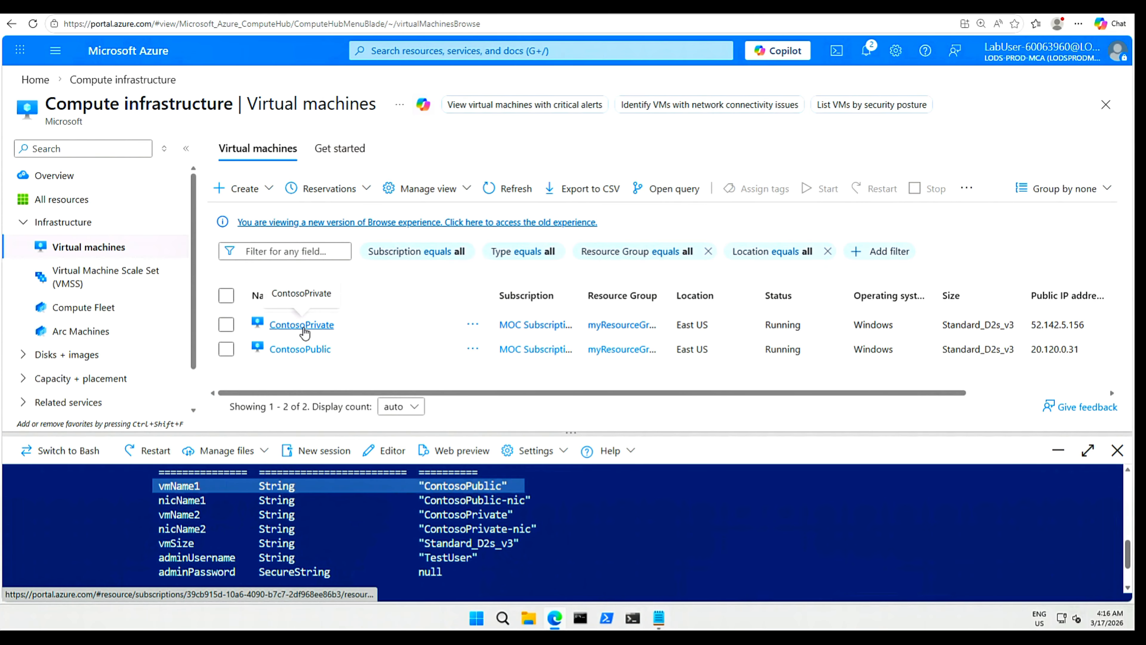
Open ContosoPrivate's VM page in a new tab and switch to it.
{"action": "right_click", "coordinate": [305, 330]}
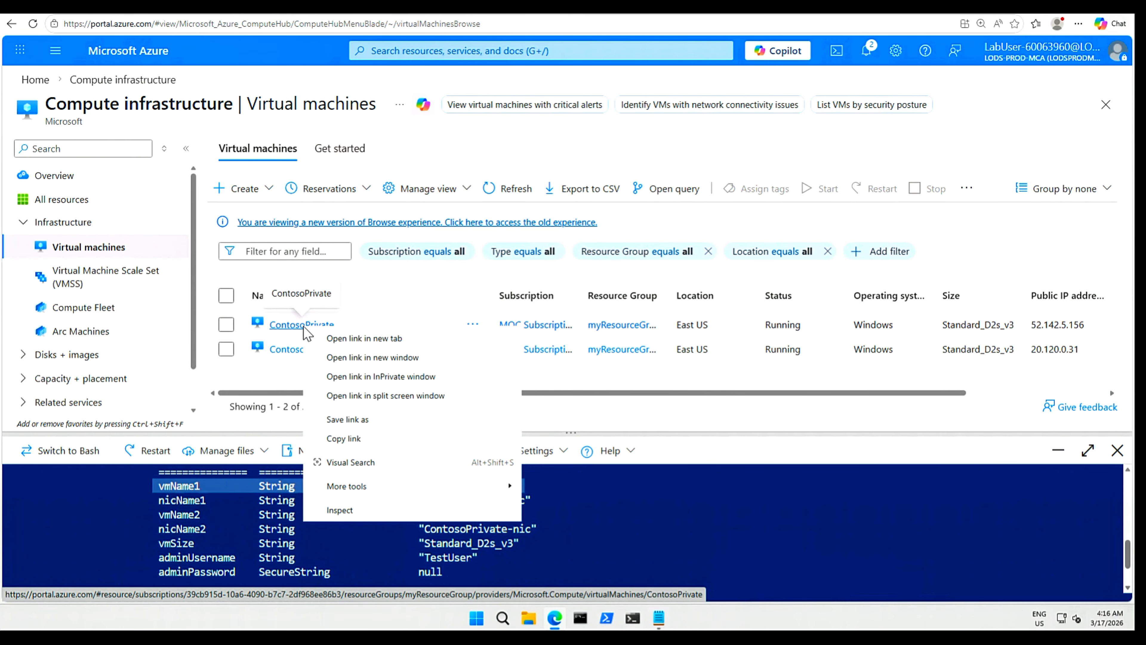
{"action": "left_click", "coordinate": [352, 340]}
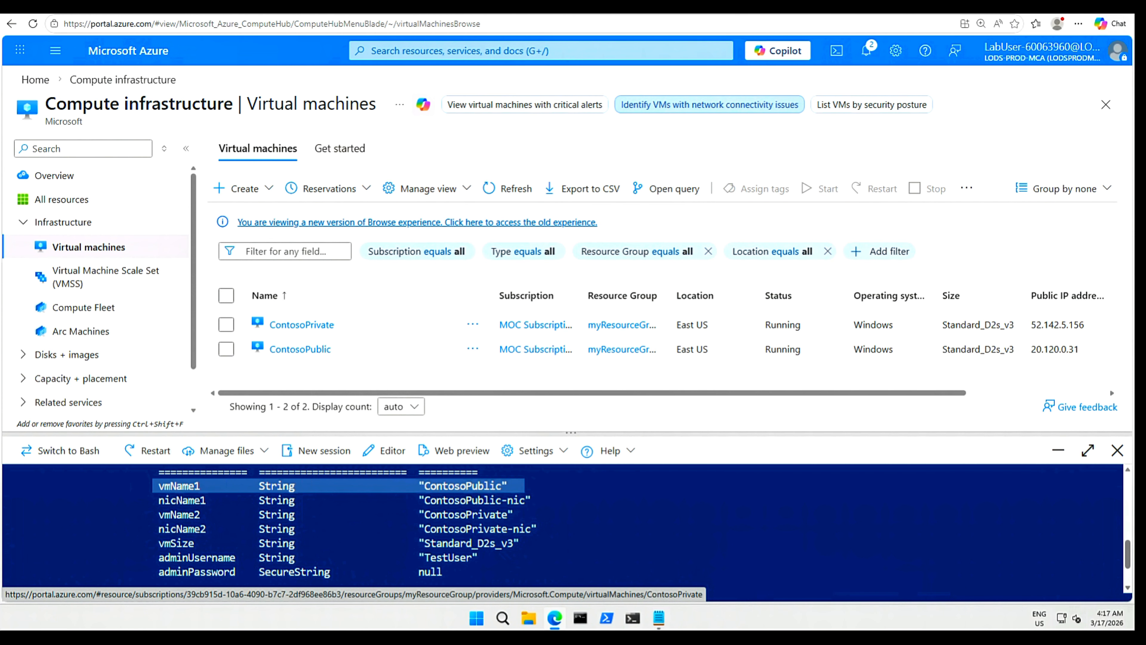
{"action": "left_click", "coordinate": [243, 5]}
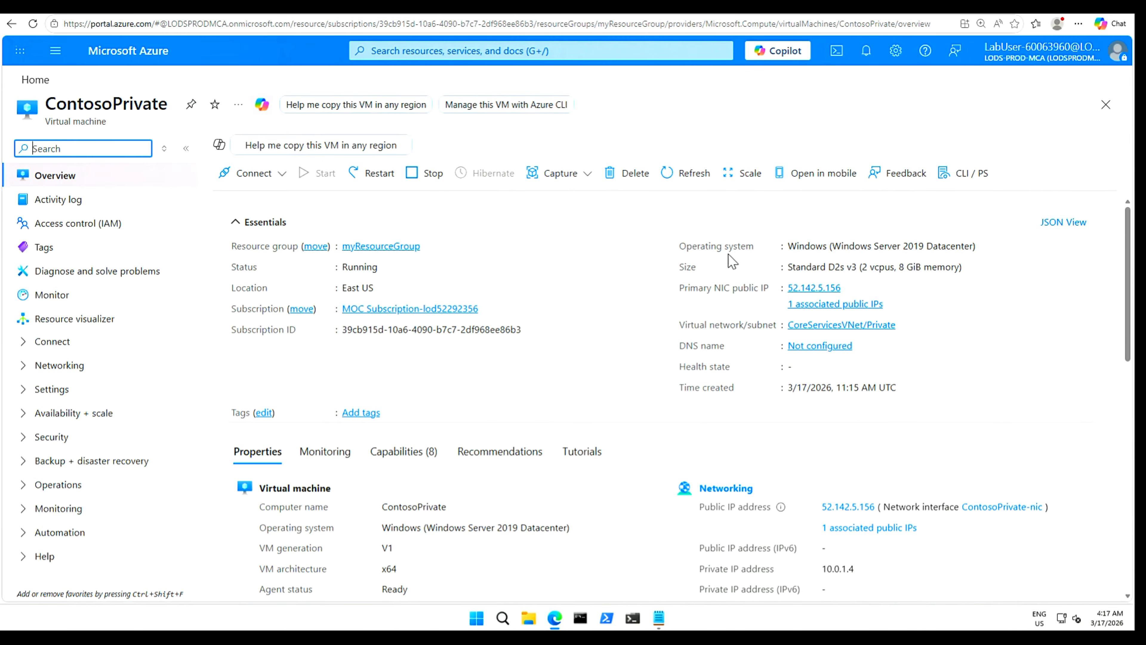
Download ContosoPrivate.rdp from the VM's Connect page, keep it, and open it.
{"action": "left_click", "coordinate": [284, 175]}
{"action": "left_click", "coordinate": [239, 202]}
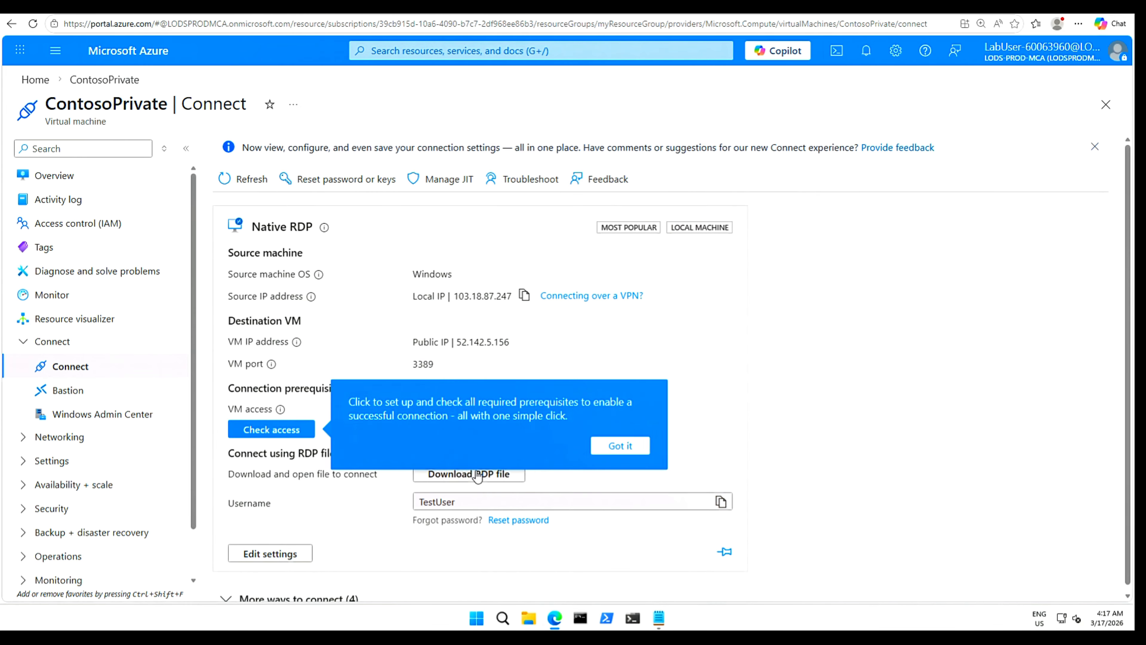
{"action": "left_click", "coordinate": [620, 447]}
{"action": "left_click", "coordinate": [488, 474]}
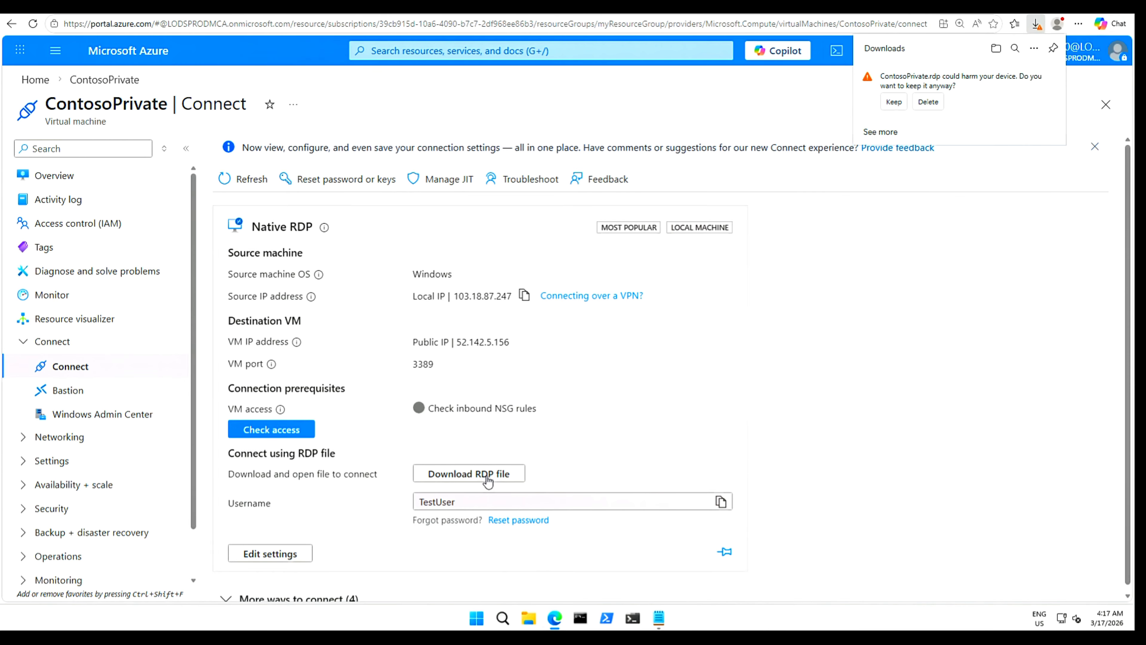
{"action": "left_click", "coordinate": [893, 105]}
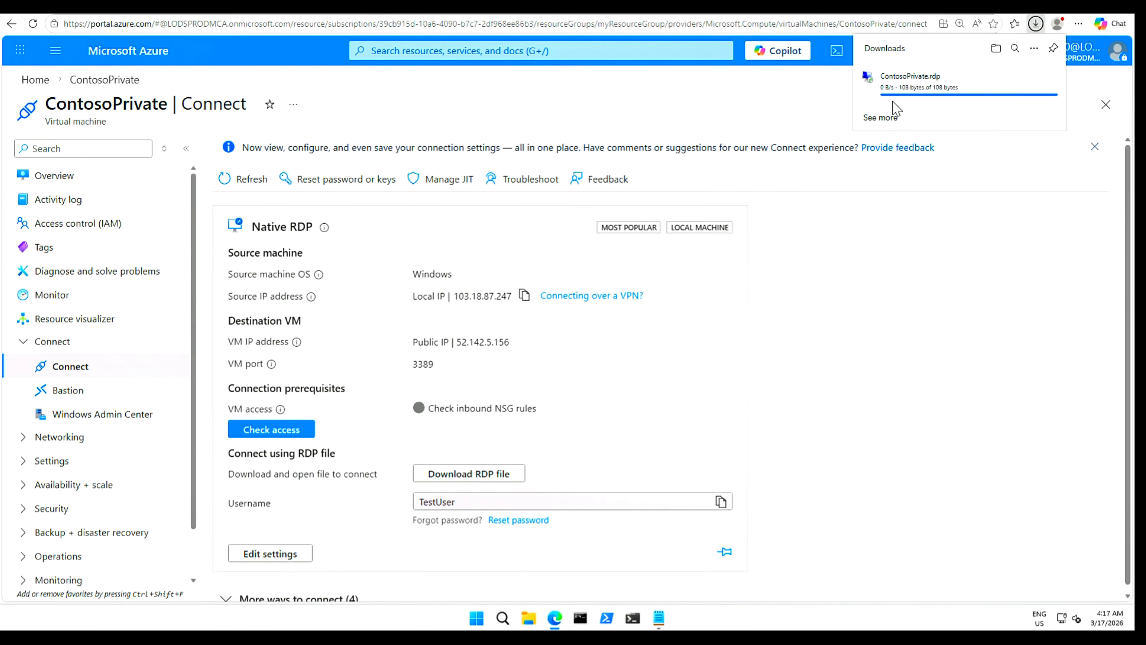
{"action": "left_click", "coordinate": [892, 88]}
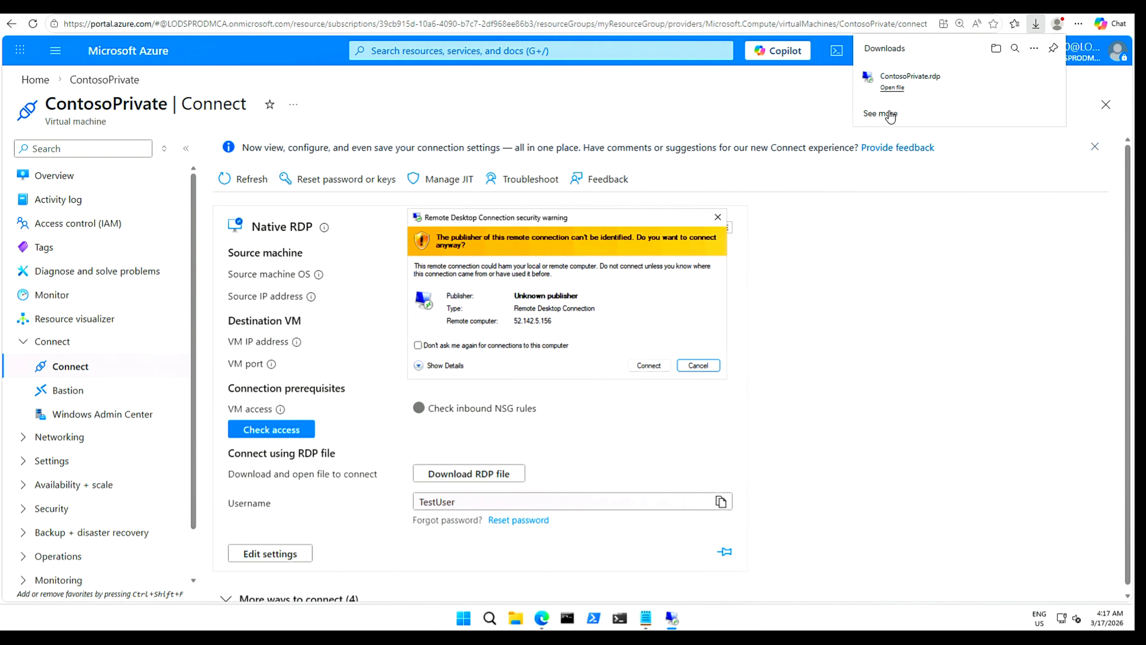
Connect past the publisher warning and paste the VM admin password from Notepad into Windows Security.
{"action": "left_click", "coordinate": [648, 366]}
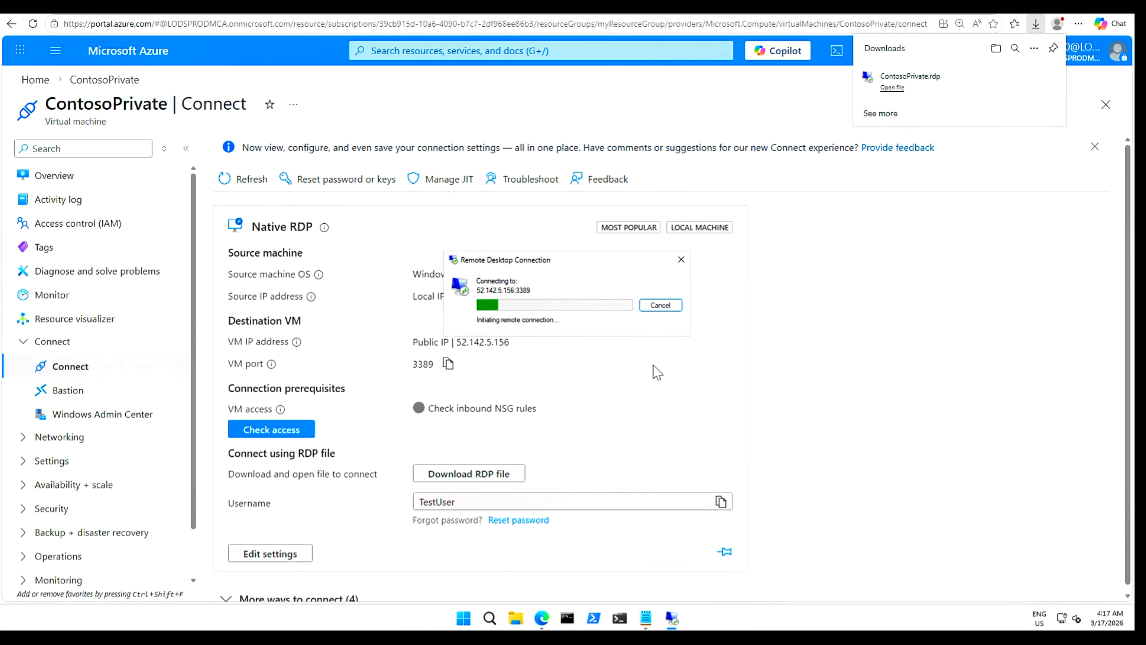
{"action": "left_click", "coordinate": [646, 619]}
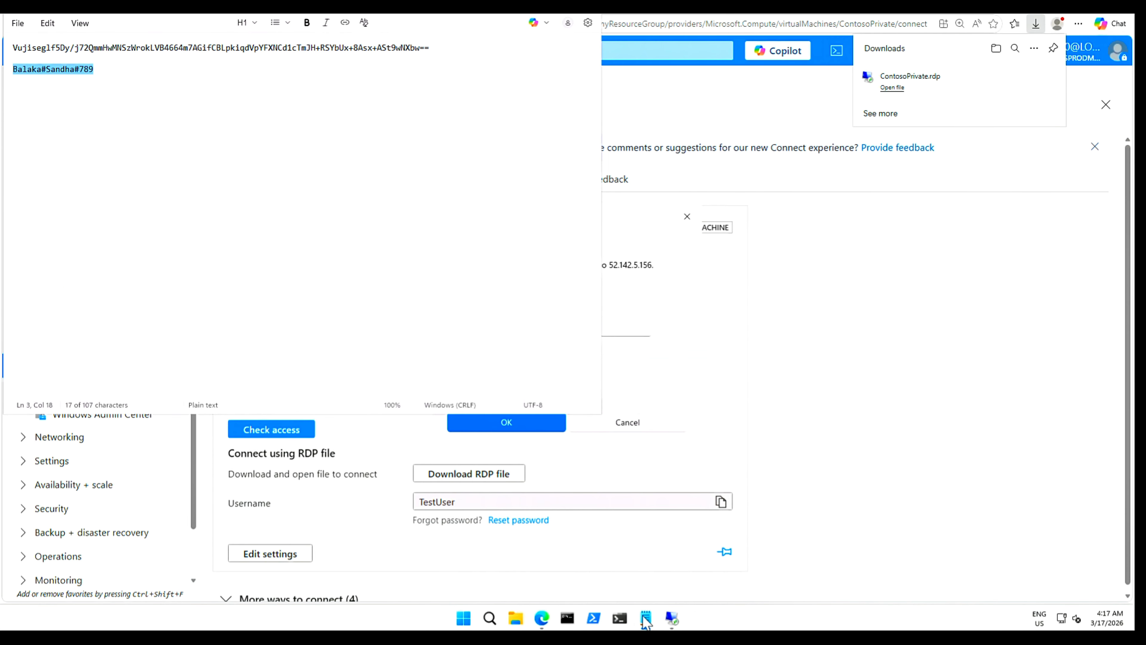
{"action": "right_click", "coordinate": [55, 75]}
{"action": "left_click", "coordinate": [114, 87]}
{"action": "left_click", "coordinate": [544, 15]}
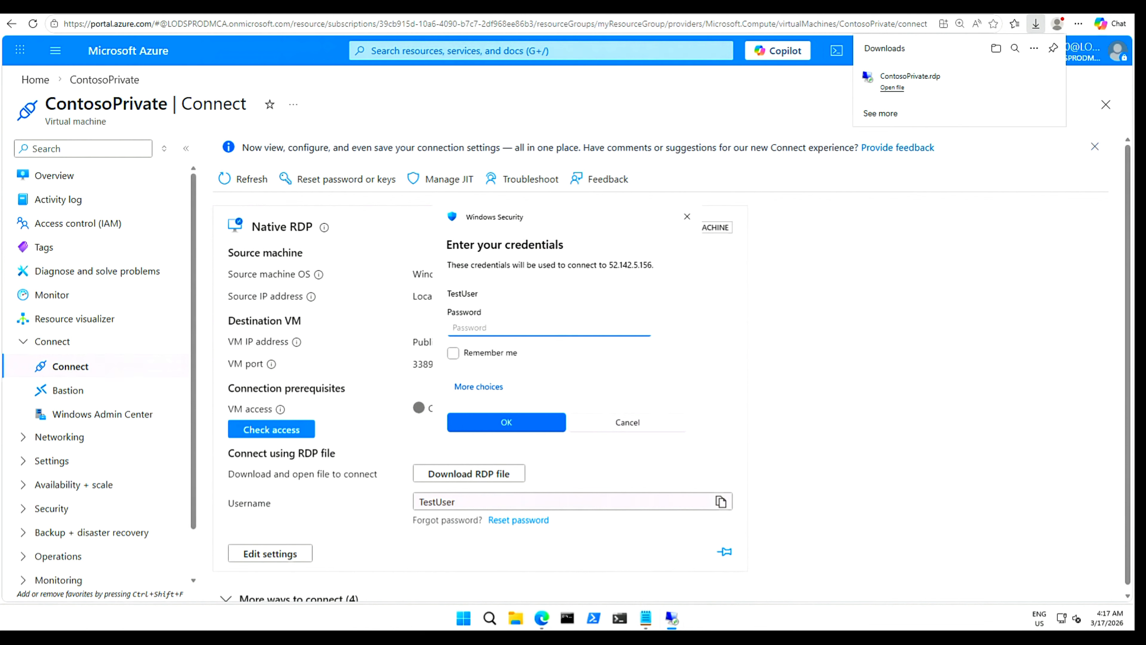
{"action": "key", "text": "ctrl+v"}
{"action": "left_click", "coordinate": [641, 327]}
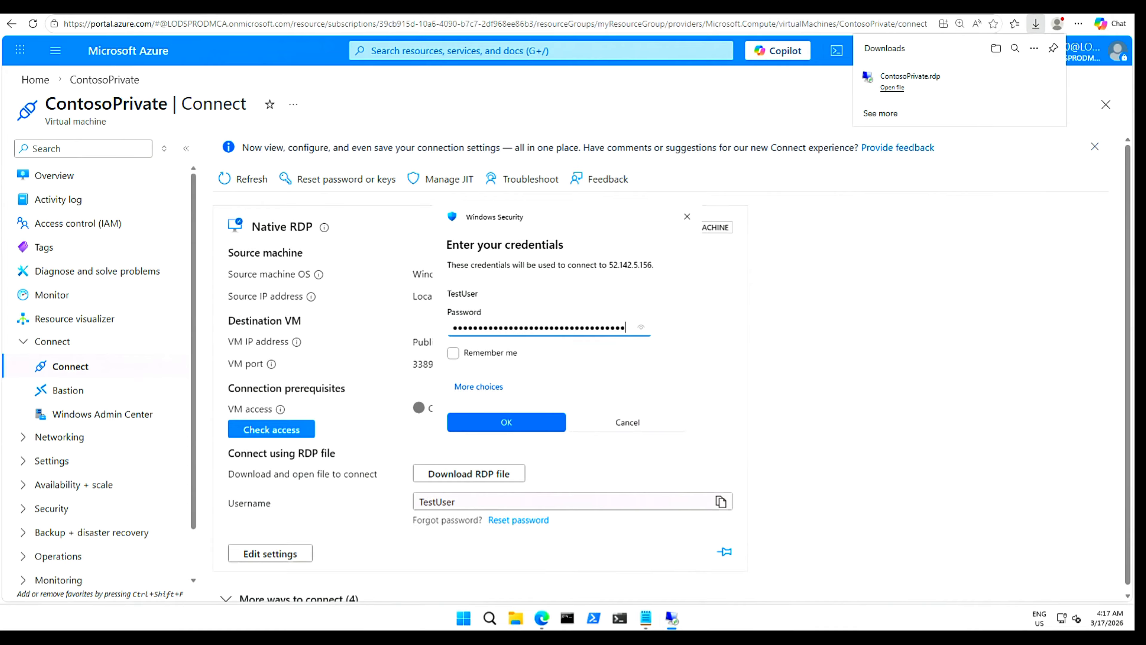
Re-enter the admin password, submit the credentials, and accept ContosoPrivate's certificate warning.
{"action": "left_click", "coordinate": [646, 619]}
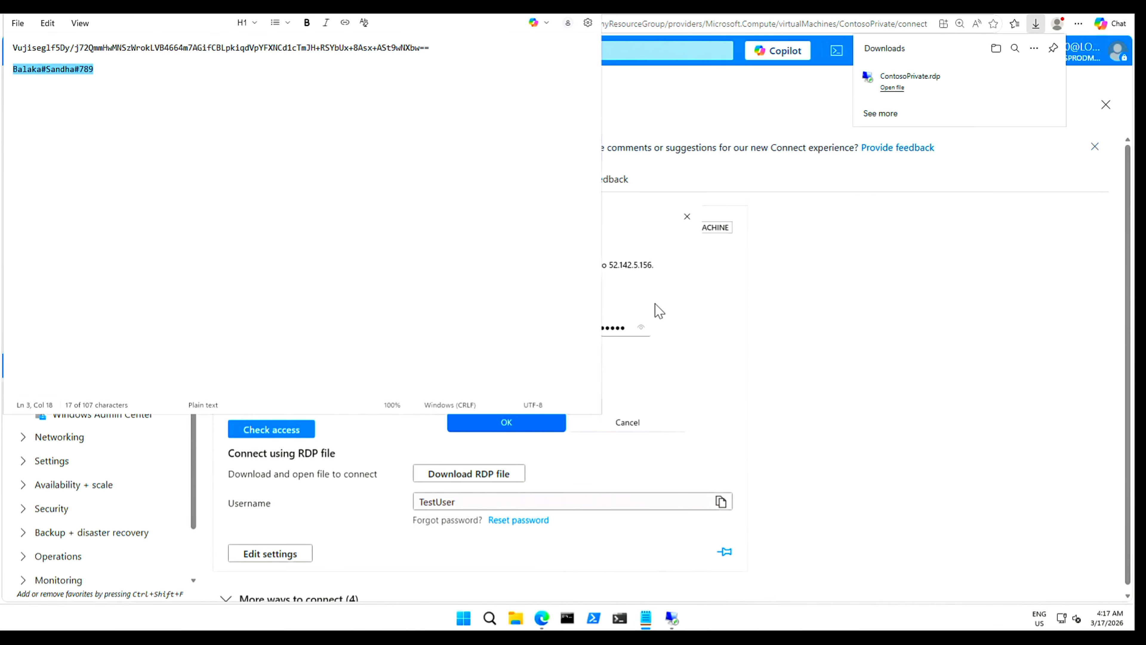
{"action": "left_click", "coordinate": [645, 335]}
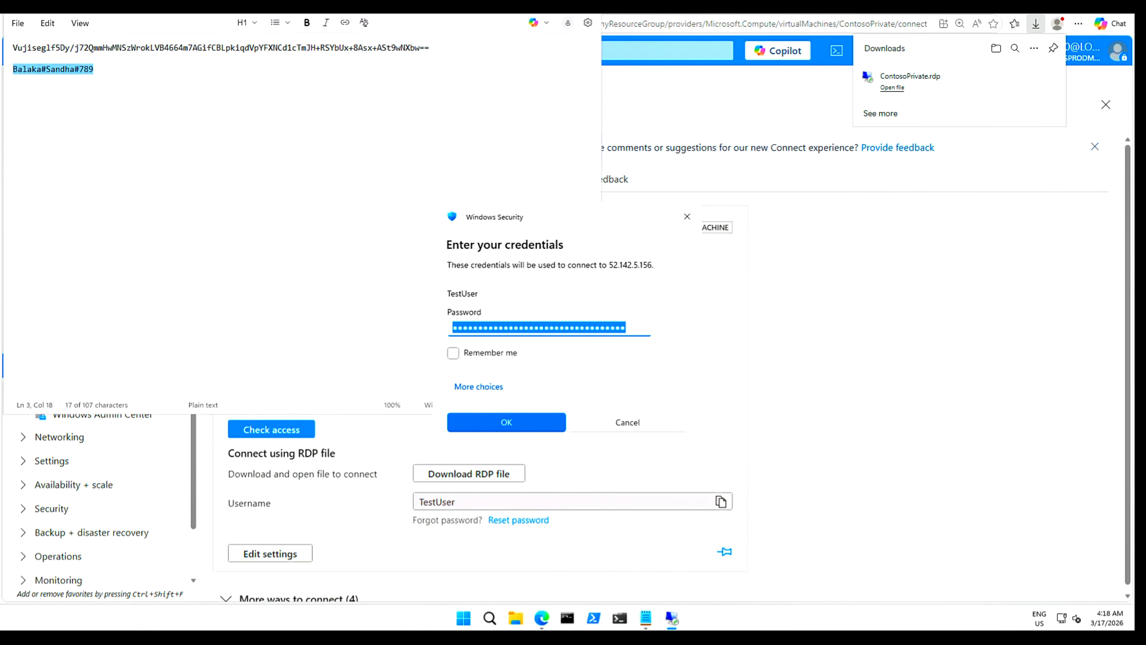
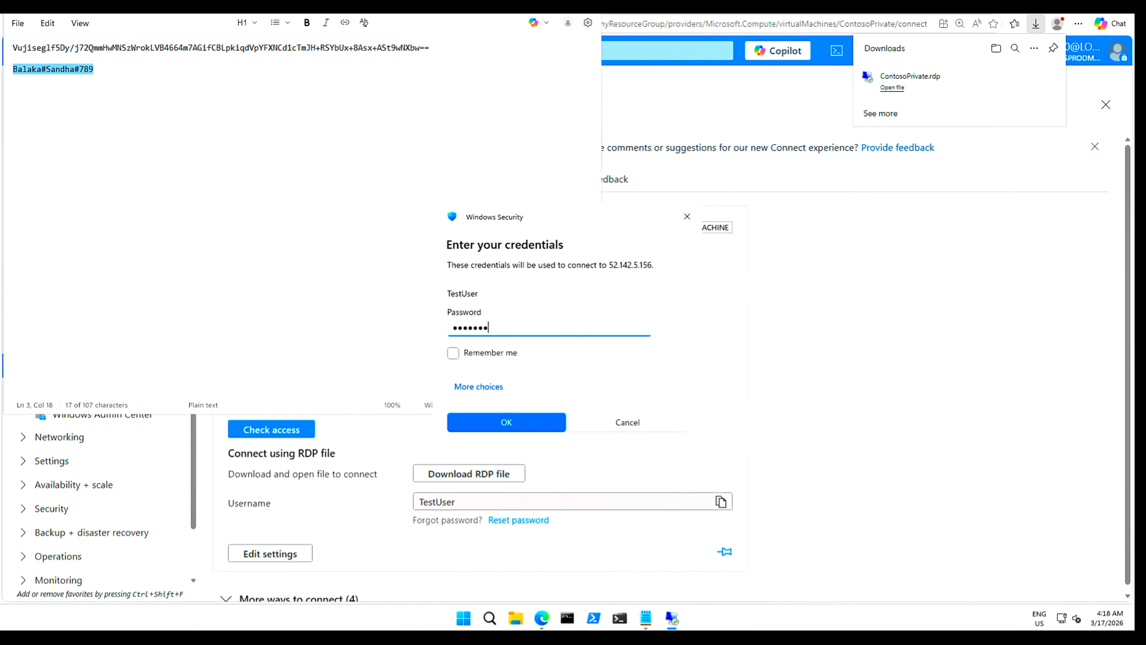
{"action": "left_click", "coordinate": [538, 423]}
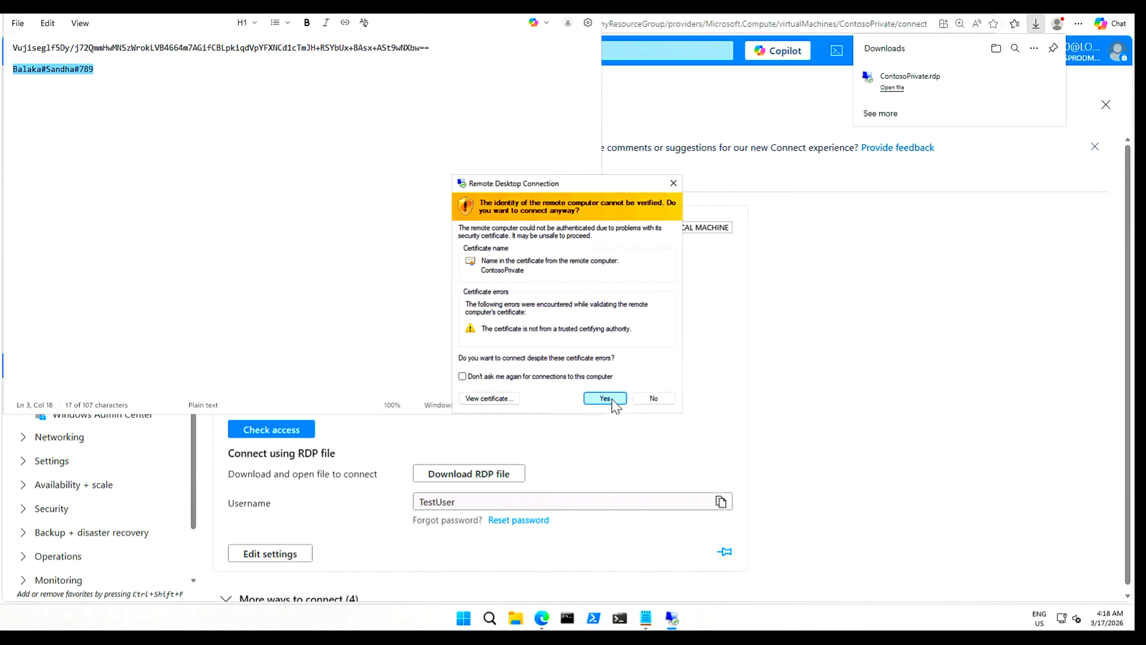
{"action": "left_click", "coordinate": [613, 401]}
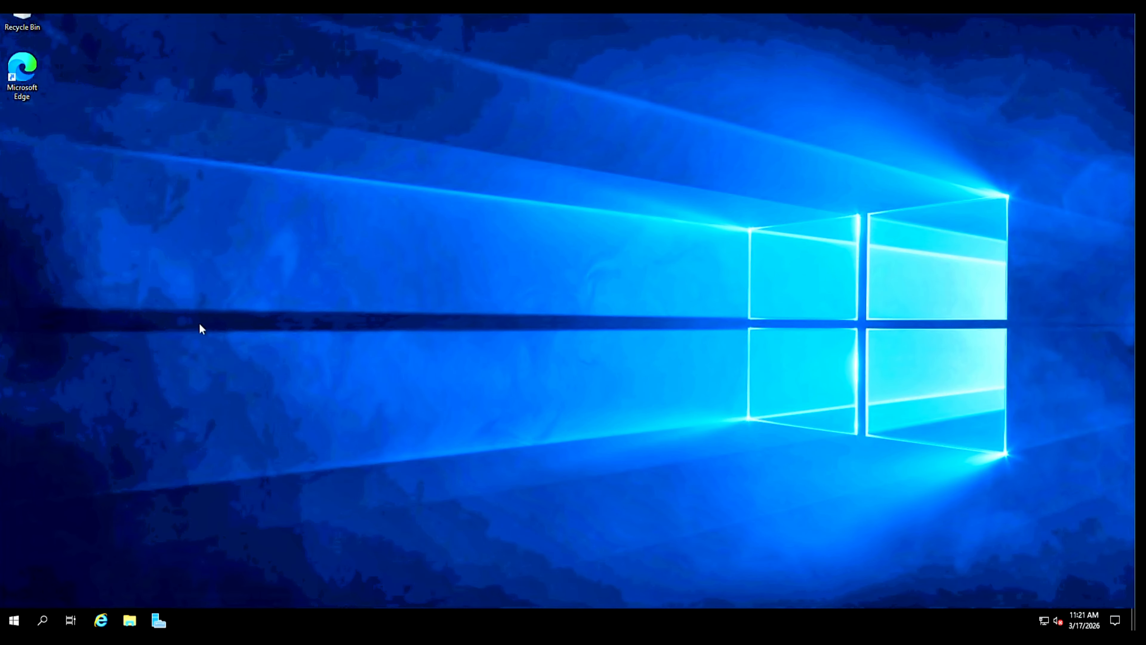
Search 'powersh' on the remote VM, run Windows PowerShell as administrator, and widen its window.
{"action": "left_click", "coordinate": [43, 623]}
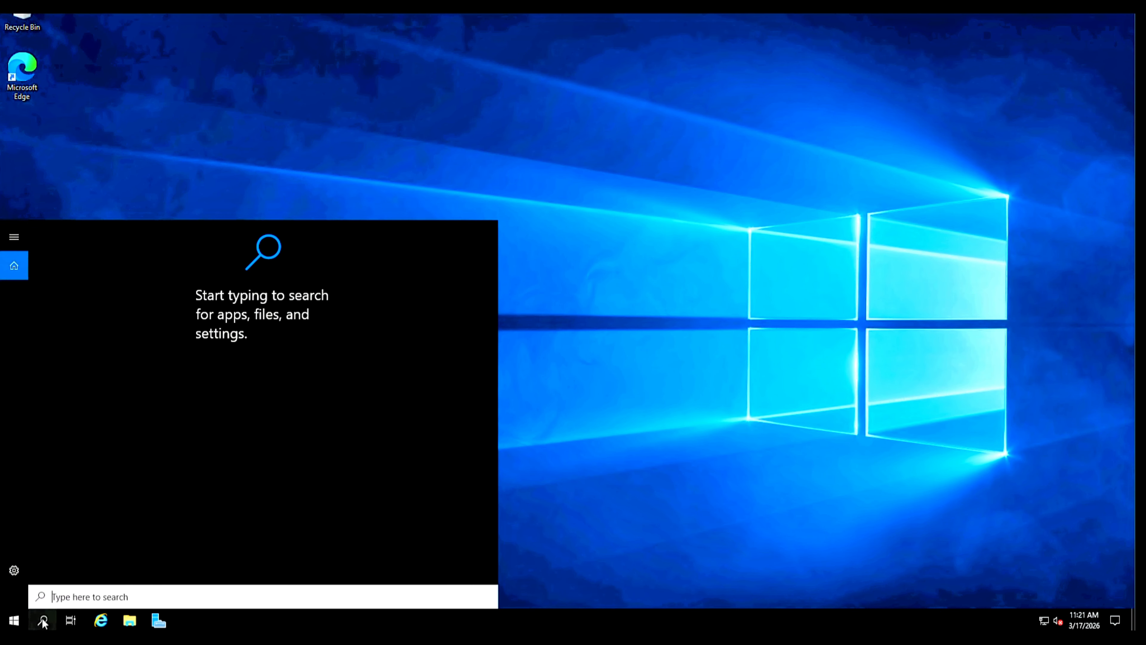
{"action": "type", "text": "powersh"}
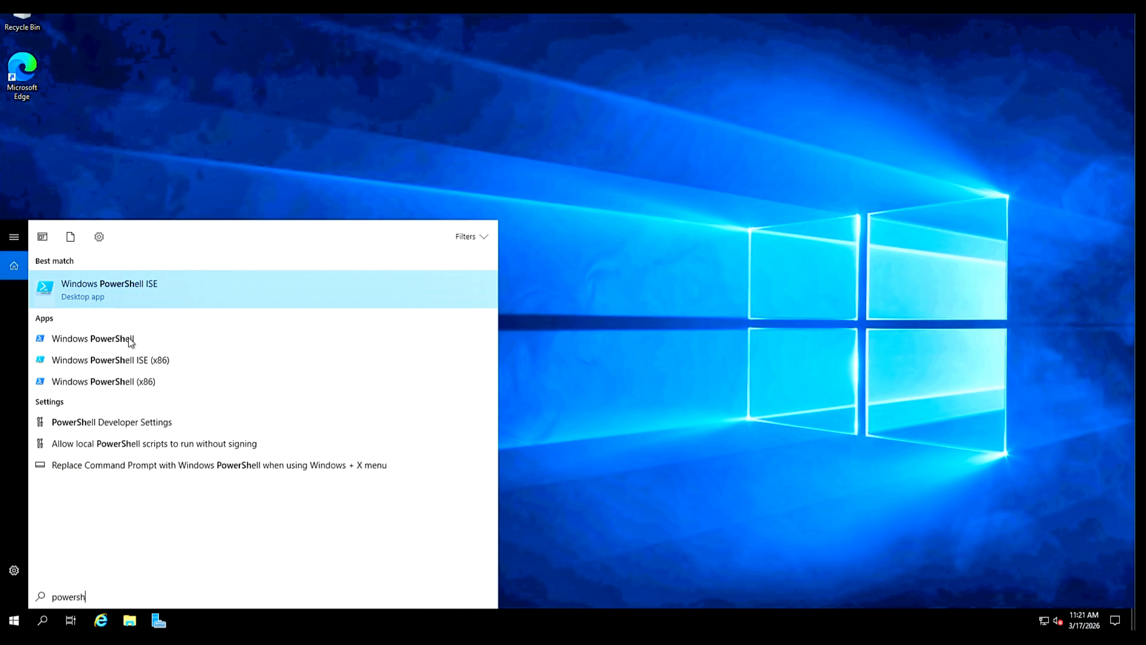
{"action": "right_click", "coordinate": [133, 339]}
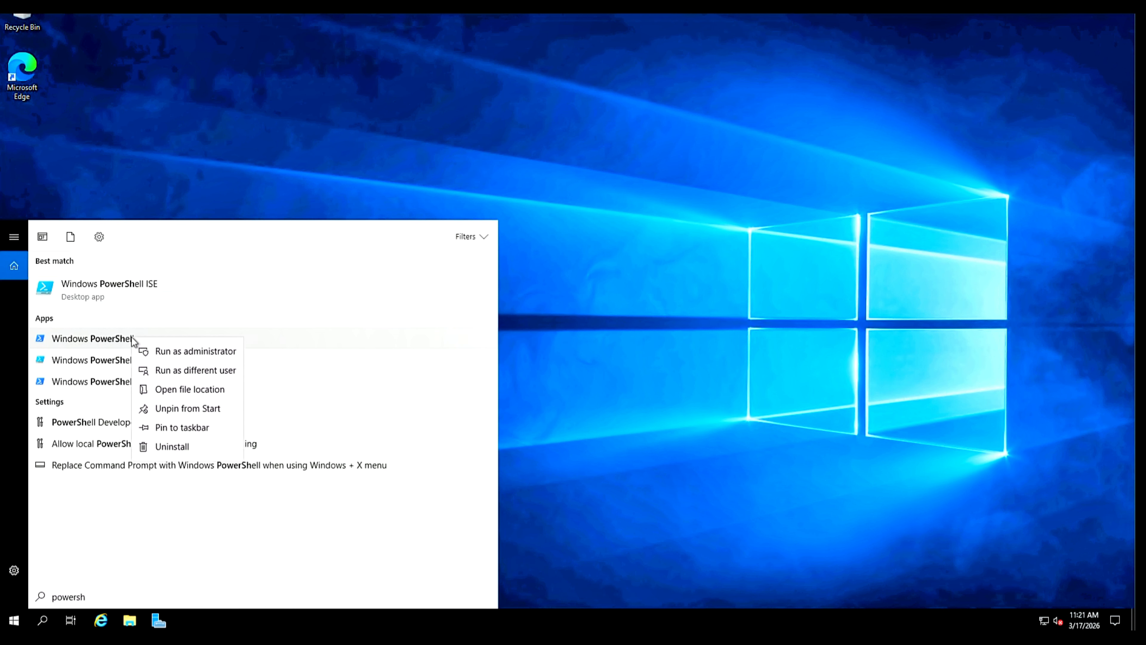
{"action": "left_click", "coordinate": [198, 354]}
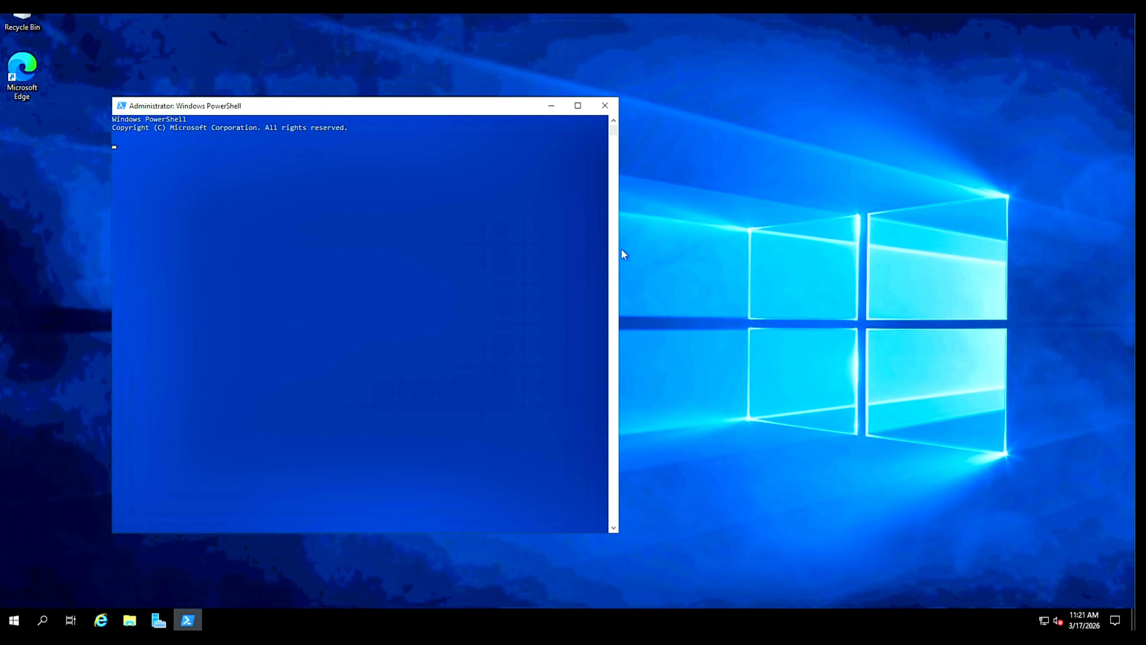
{"action": "left_click_drag", "start_coordinate": [619, 255], "coordinate": [839, 254]}
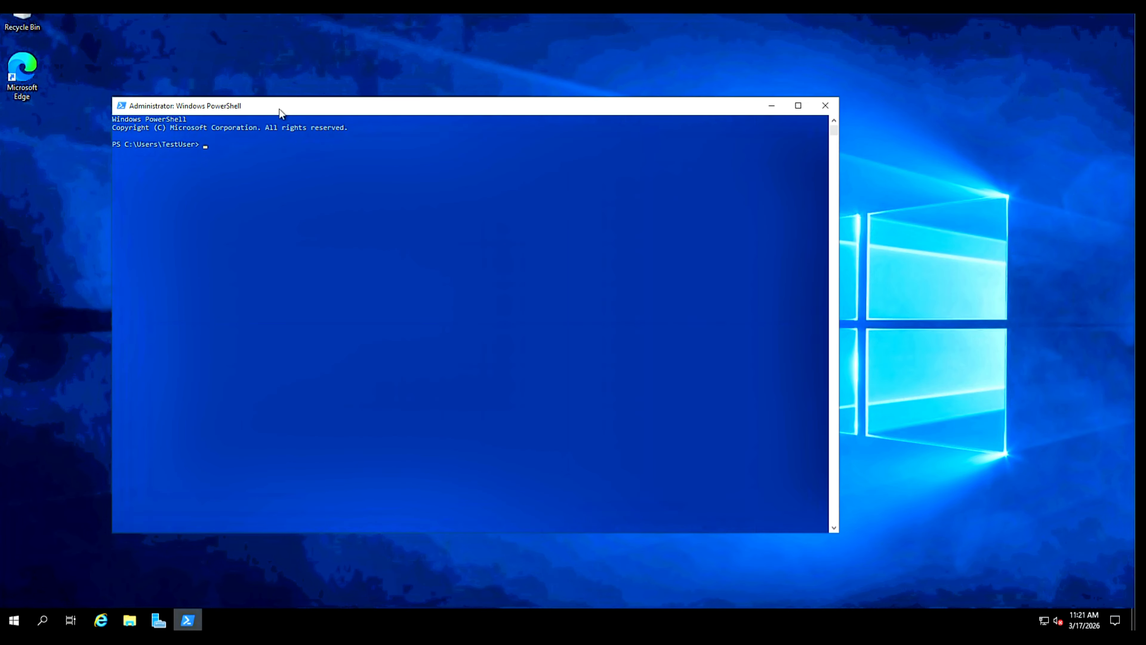
Set the remote PowerShell console font size to 24, then resize and reposition the window.
{"action": "right_click", "coordinate": [279, 109]}
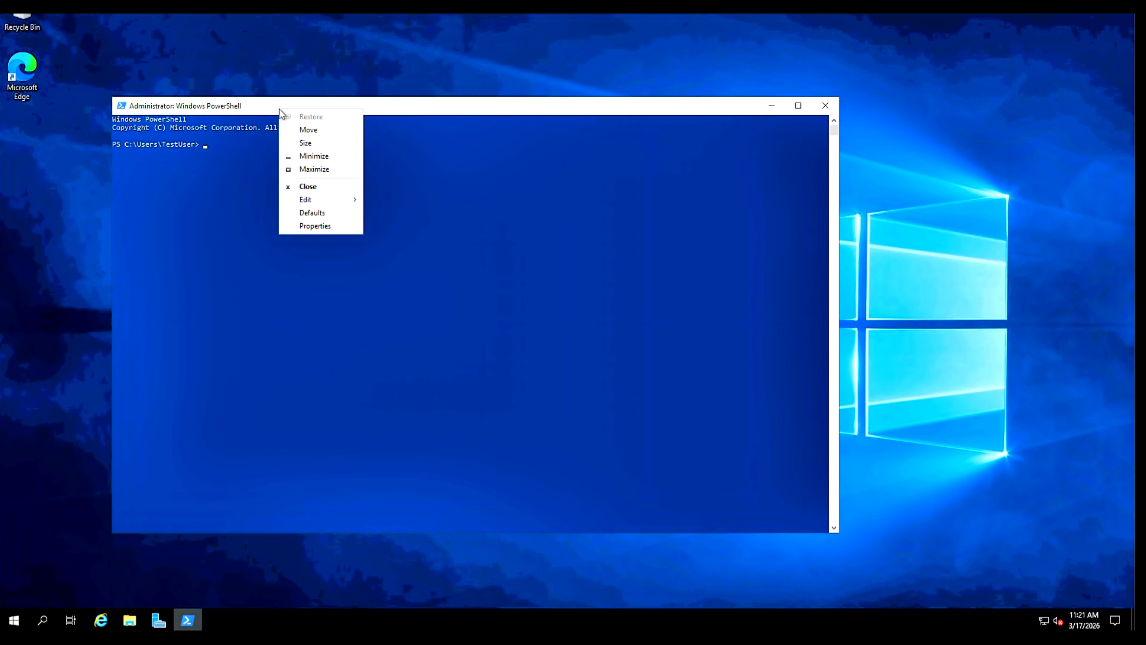
{"action": "left_click", "coordinate": [315, 226]}
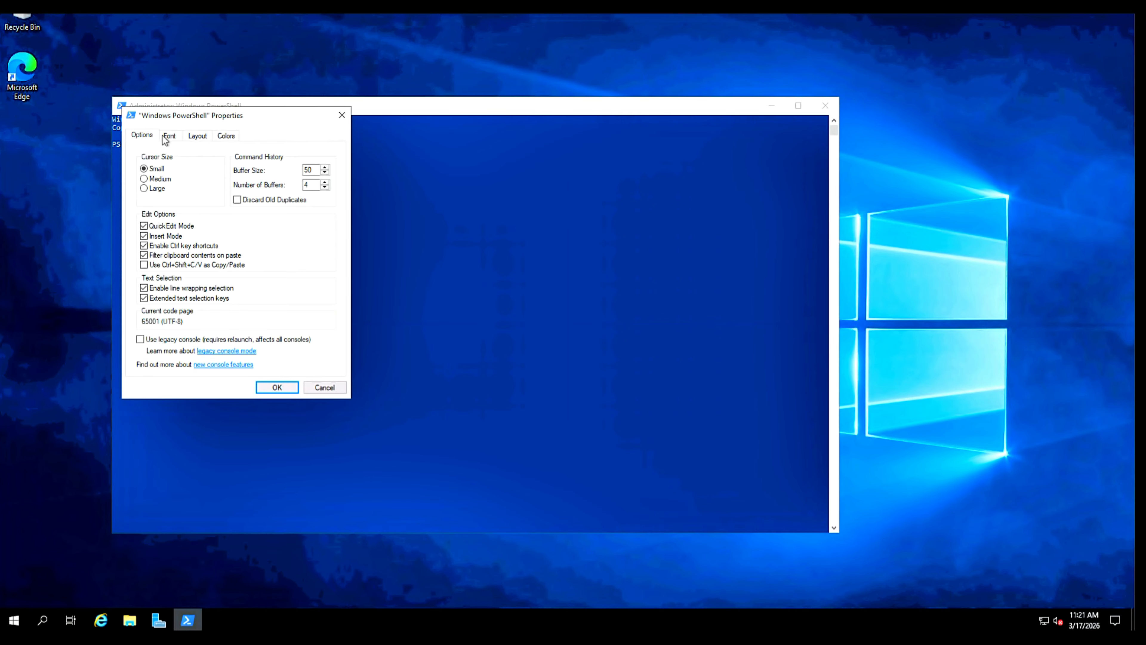
{"action": "left_click", "coordinate": [170, 137]}
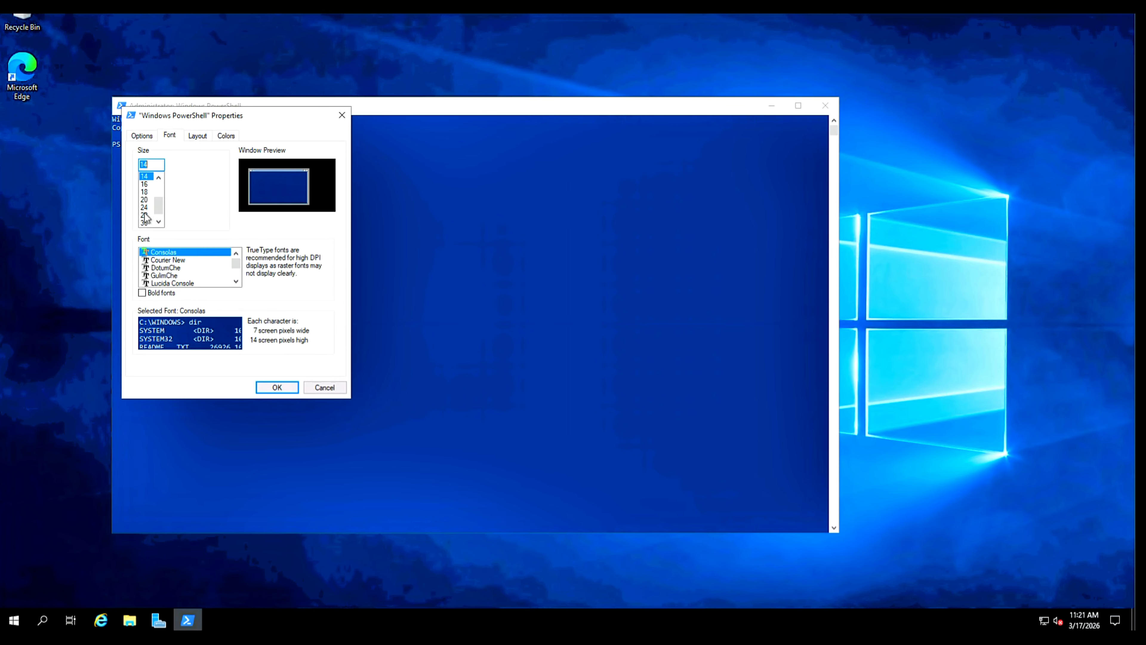
{"action": "left_click", "coordinate": [144, 207]}
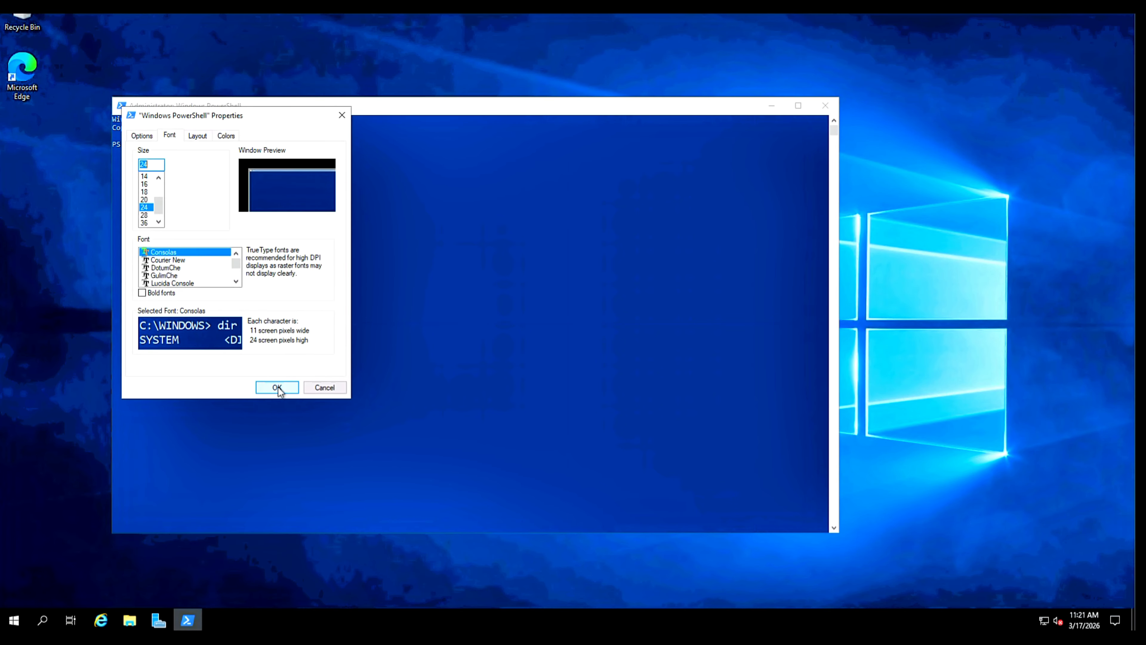
{"action": "left_click", "coordinate": [279, 388]}
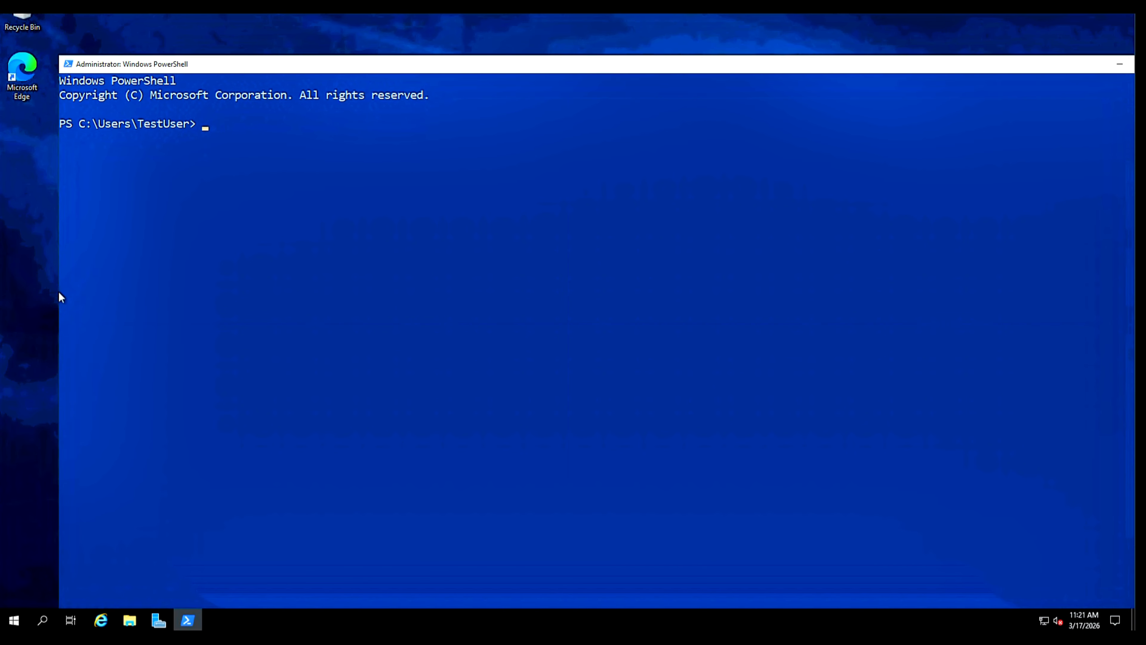
{"action": "left_click_drag", "start_coordinate": [59, 292], "coordinate": [147, 298]}
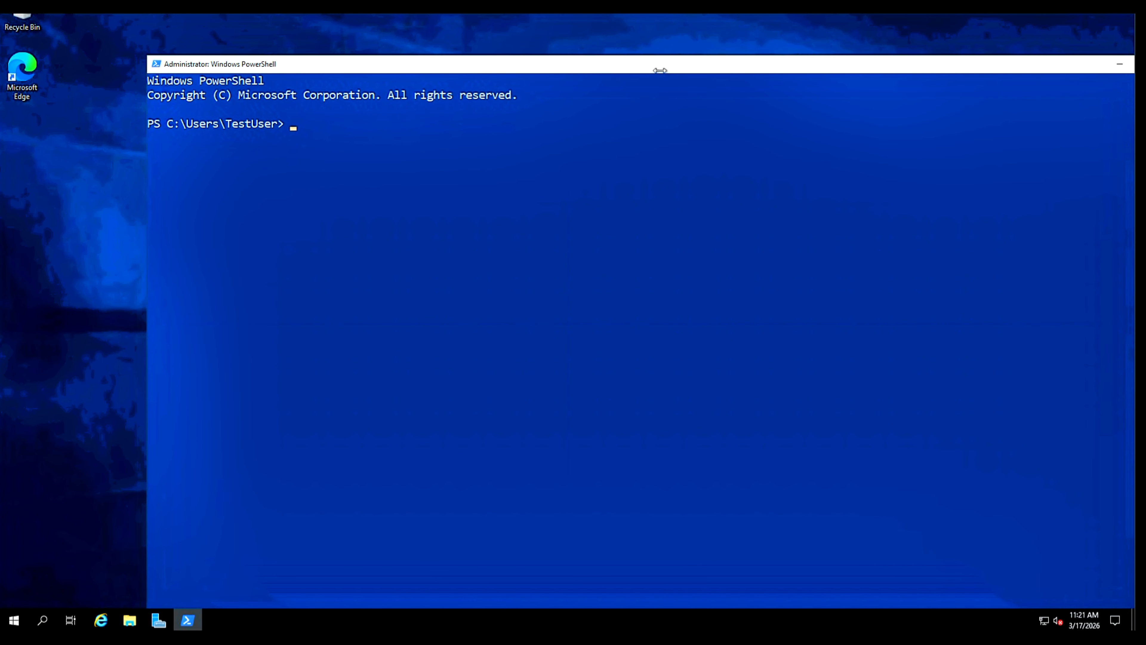
{"action": "left_click_drag", "start_coordinate": [662, 72], "coordinate": [589, 54]}
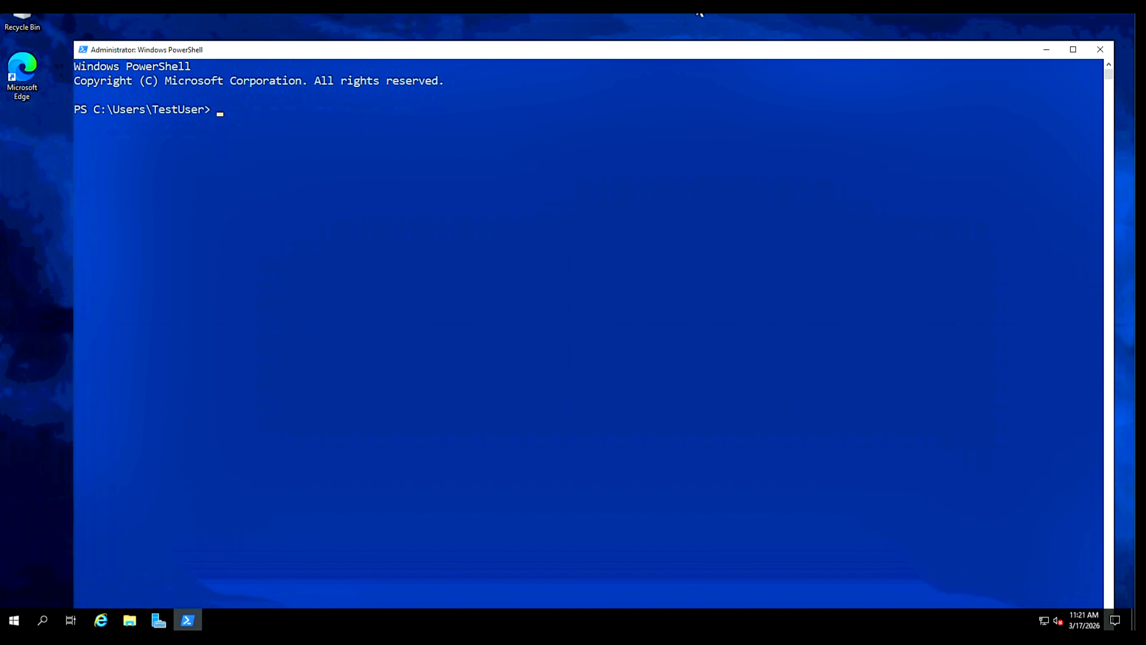
In Notepad, paste the storage access key over the key placeholder in the $acctKey command.
{"action": "left_click", "coordinate": [711, 16]}
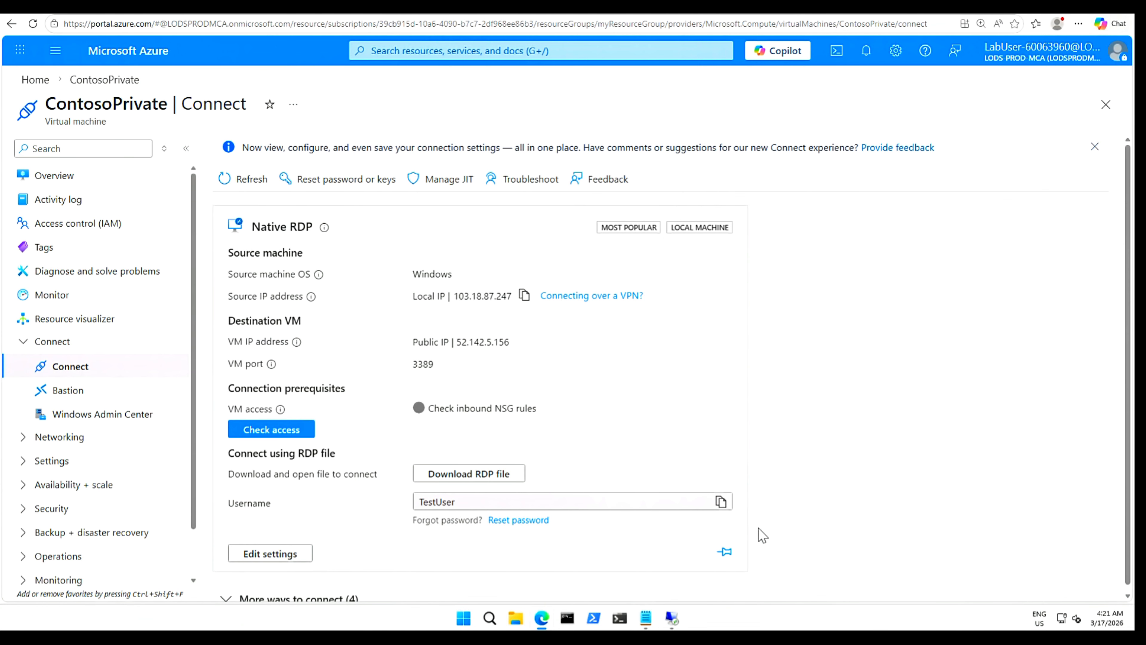
{"action": "left_click", "coordinate": [653, 620]}
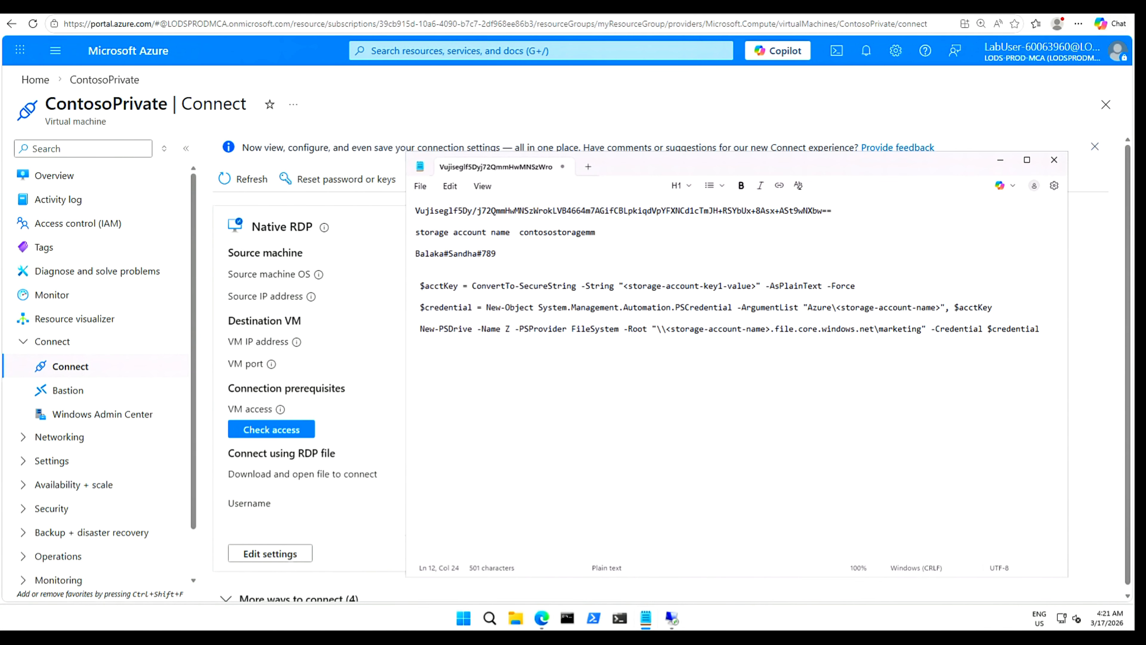
{"action": "left_click_drag", "start_coordinate": [822, 163], "coordinate": [651, 134]}
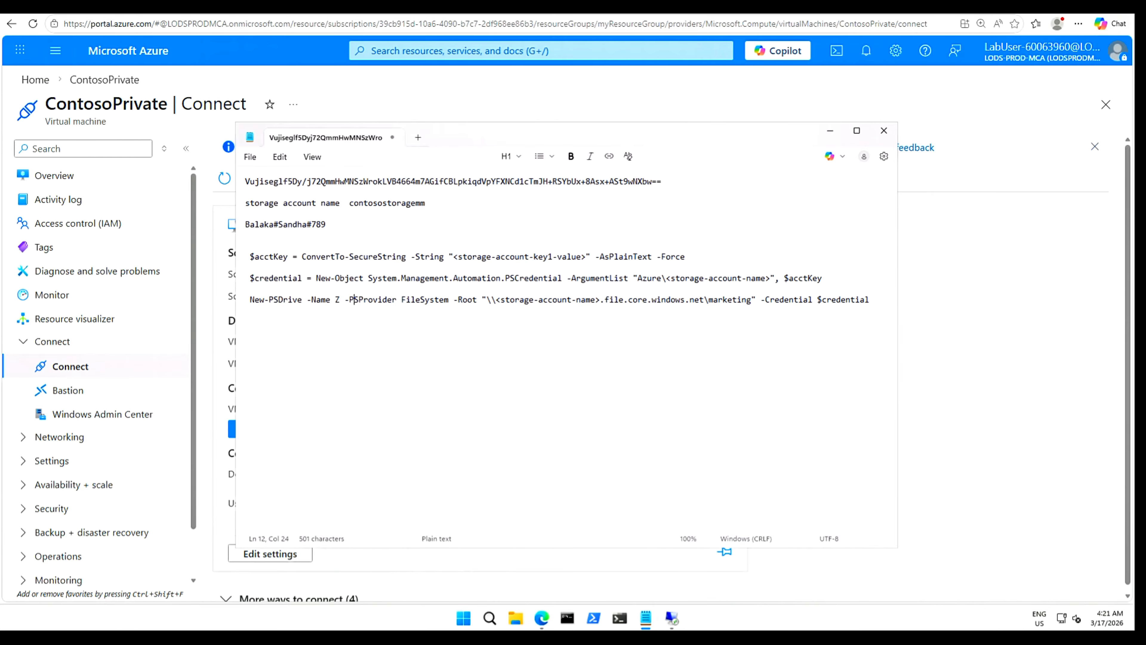
{"action": "left_click_drag", "start_coordinate": [661, 181], "coordinate": [245, 181]}
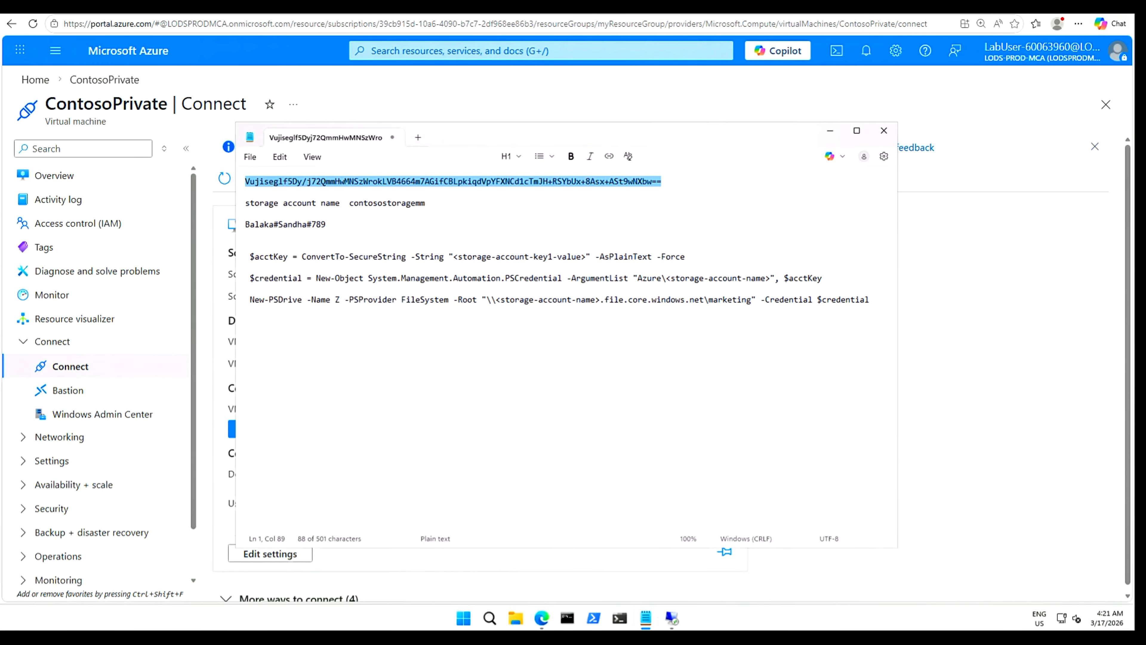
{"action": "right_click", "coordinate": [254, 185]}
{"action": "left_click", "coordinate": [305, 203]}
{"action": "left_click_drag", "start_coordinate": [454, 256], "coordinate": [585, 257]}
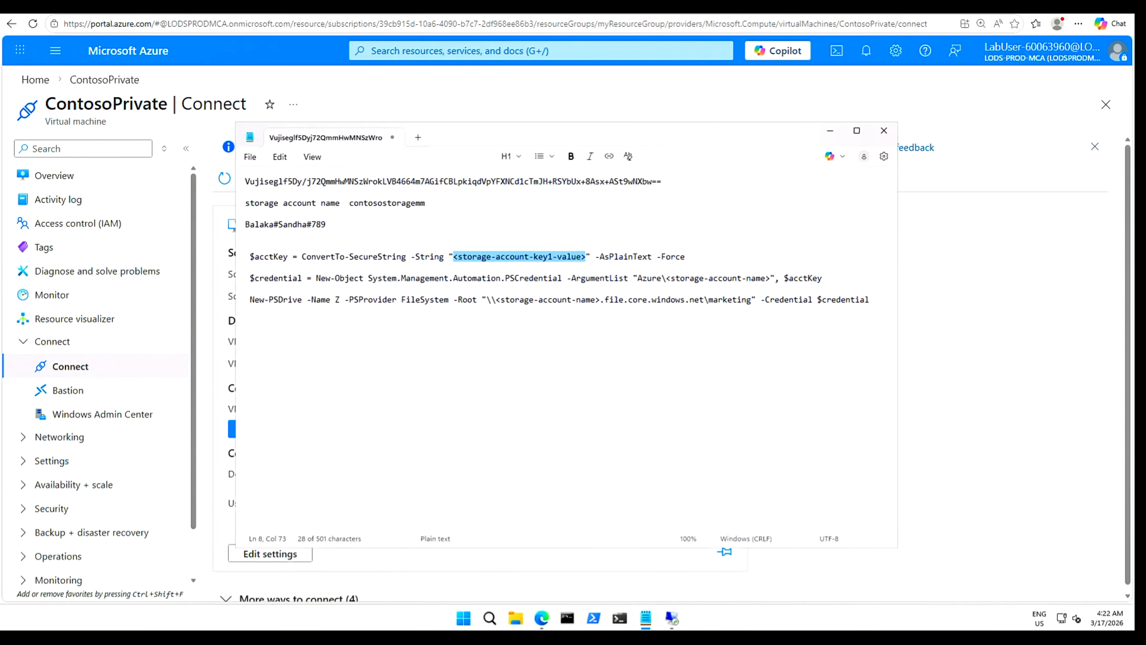
{"action": "key", "text": "ctrl+v"}
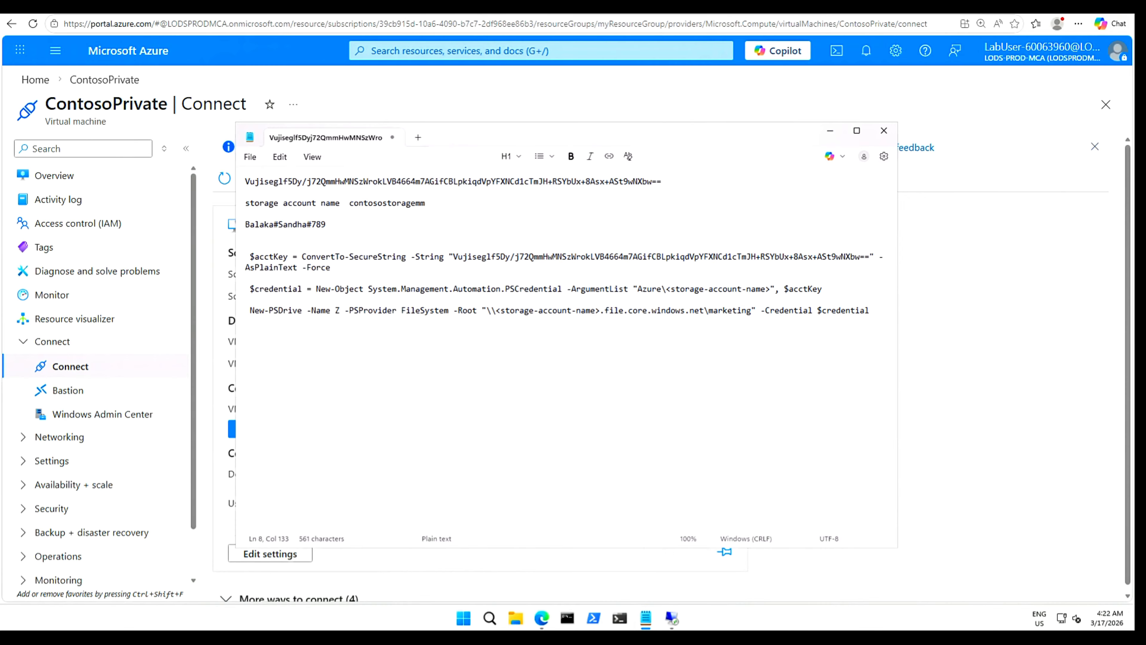
{"action": "left_click_drag", "start_coordinate": [350, 203], "coordinate": [426, 203]}
Replace the account-name placeholders in the $credential and New-PSDrive commands with contosostoragemm.
{"action": "right_click", "coordinate": [423, 207]}
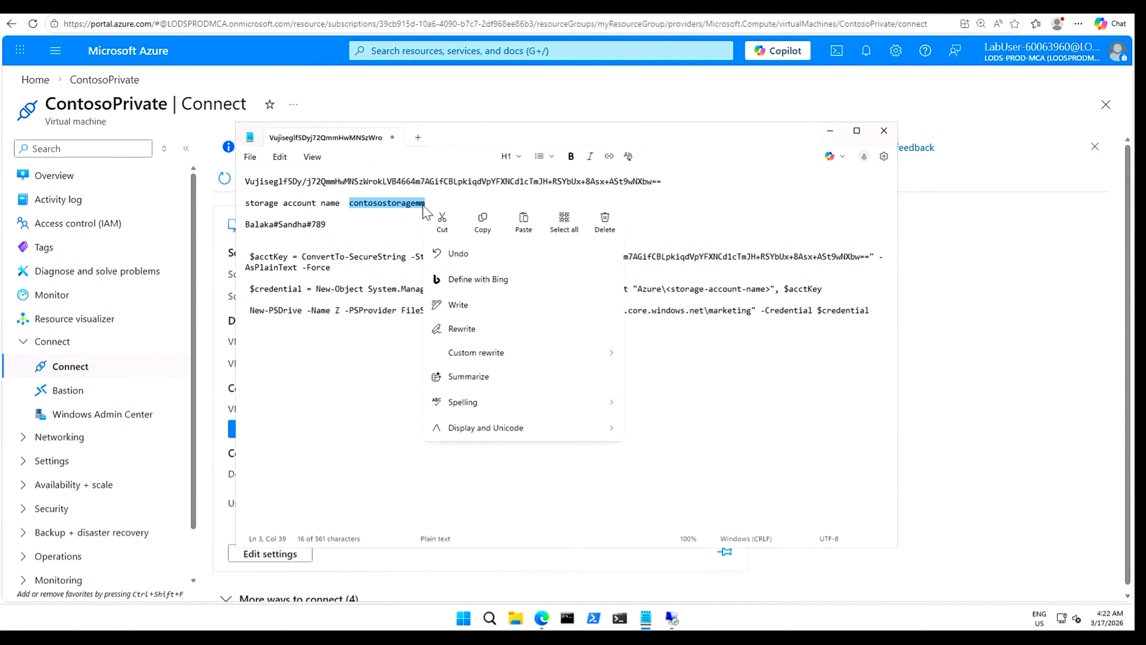
{"action": "left_click", "coordinate": [484, 226]}
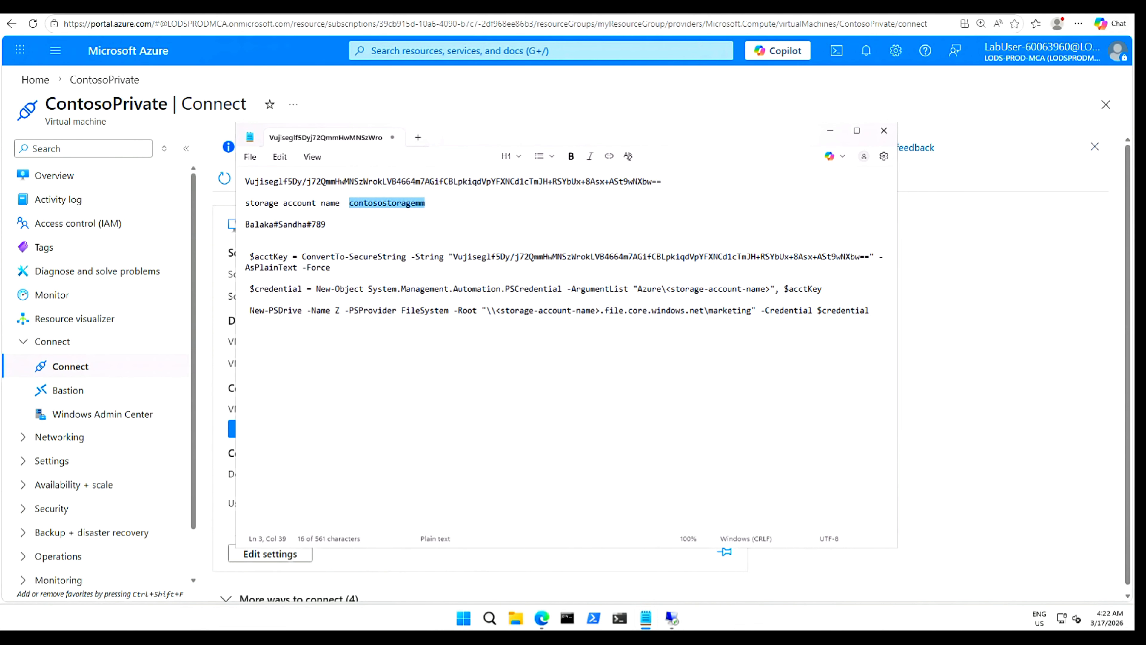
{"action": "left_click_drag", "start_coordinate": [666, 289], "coordinate": [770, 289]}
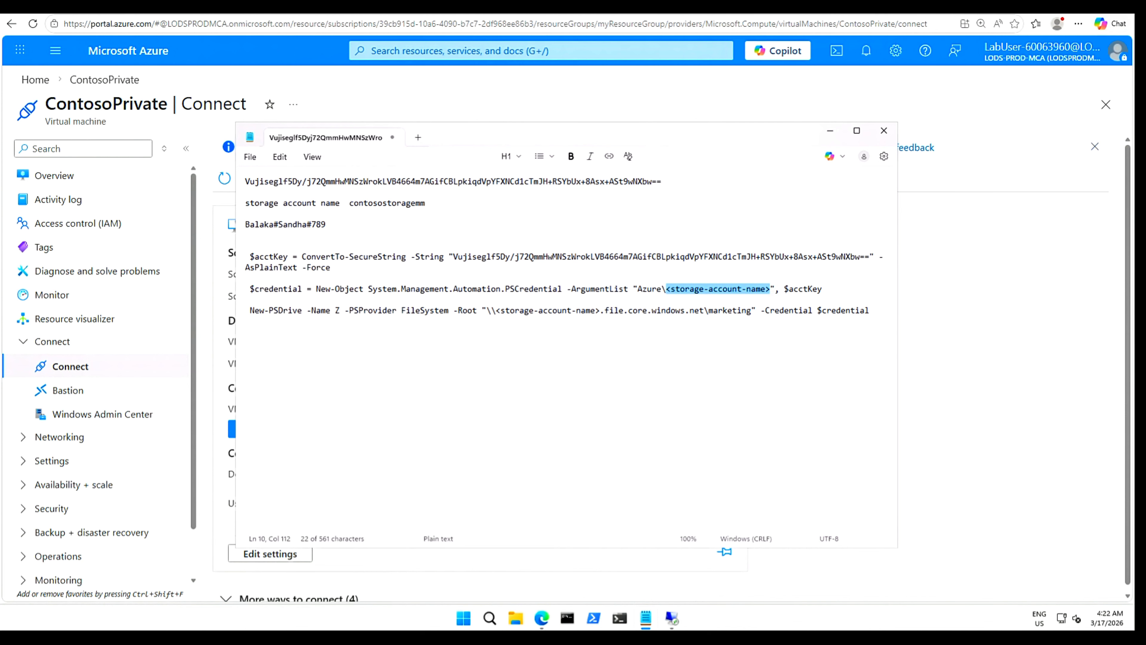
{"action": "key", "text": "ctrl+v"}
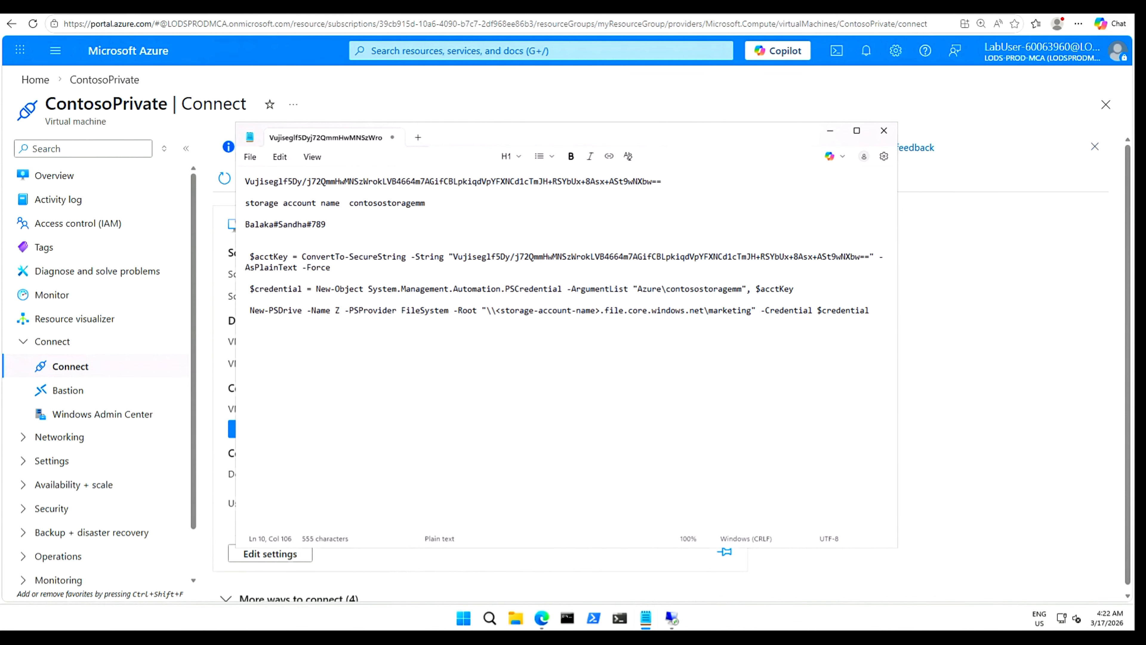
{"action": "left_click_drag", "start_coordinate": [495, 310], "coordinate": [599, 310]}
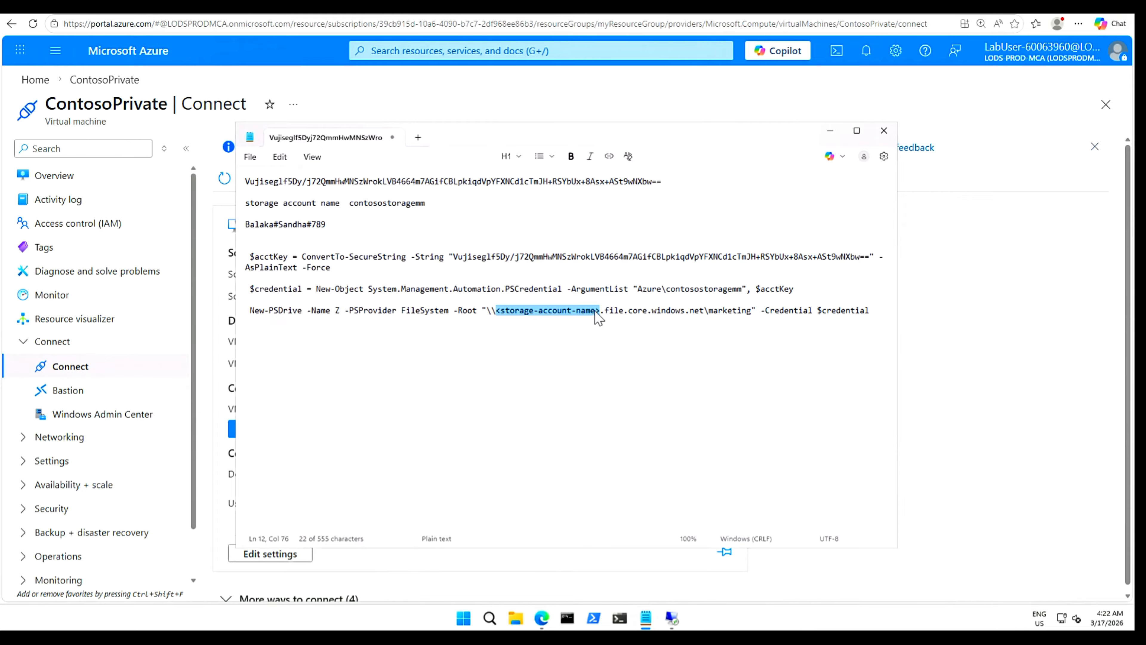
{"action": "key", "text": "ctrl+v"}
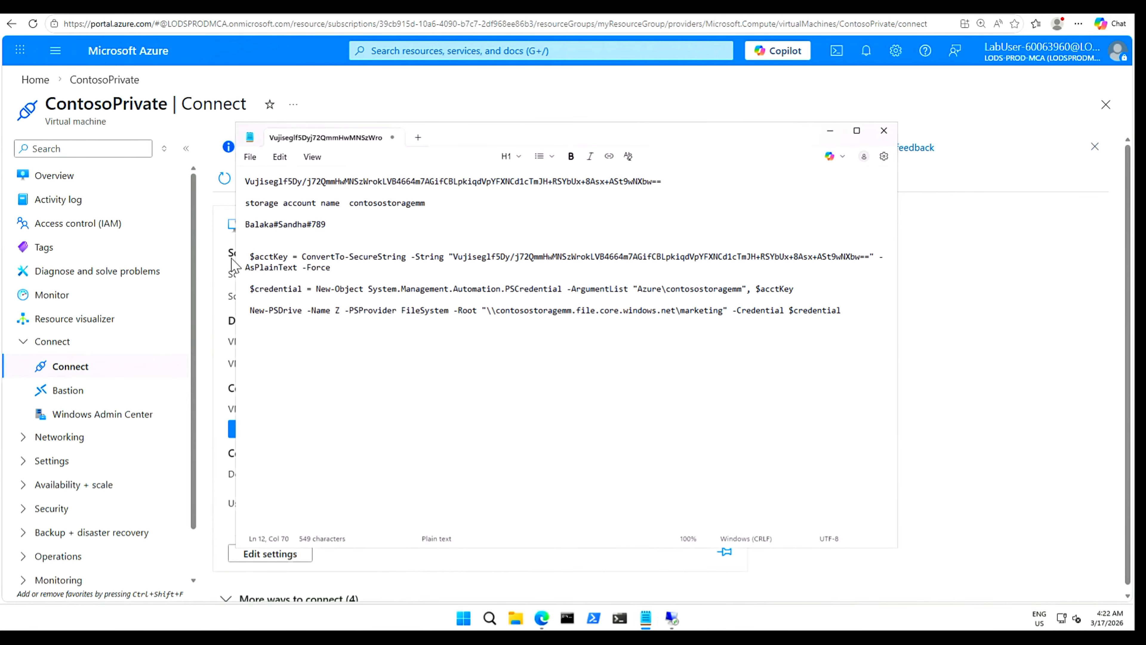
Copy all three drive-mapping commands and return to the remote PowerShell session.
{"action": "left_click_drag", "start_coordinate": [234, 256], "coordinate": [93, 256]}
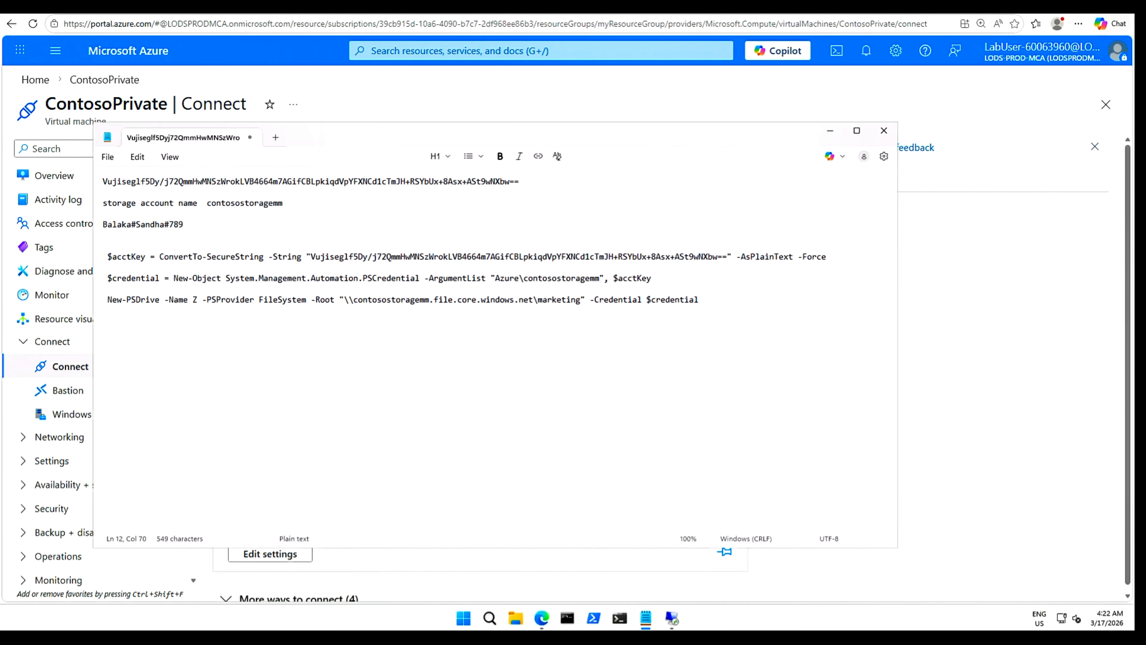
{"action": "left_click_drag", "start_coordinate": [698, 299], "coordinate": [103, 256]}
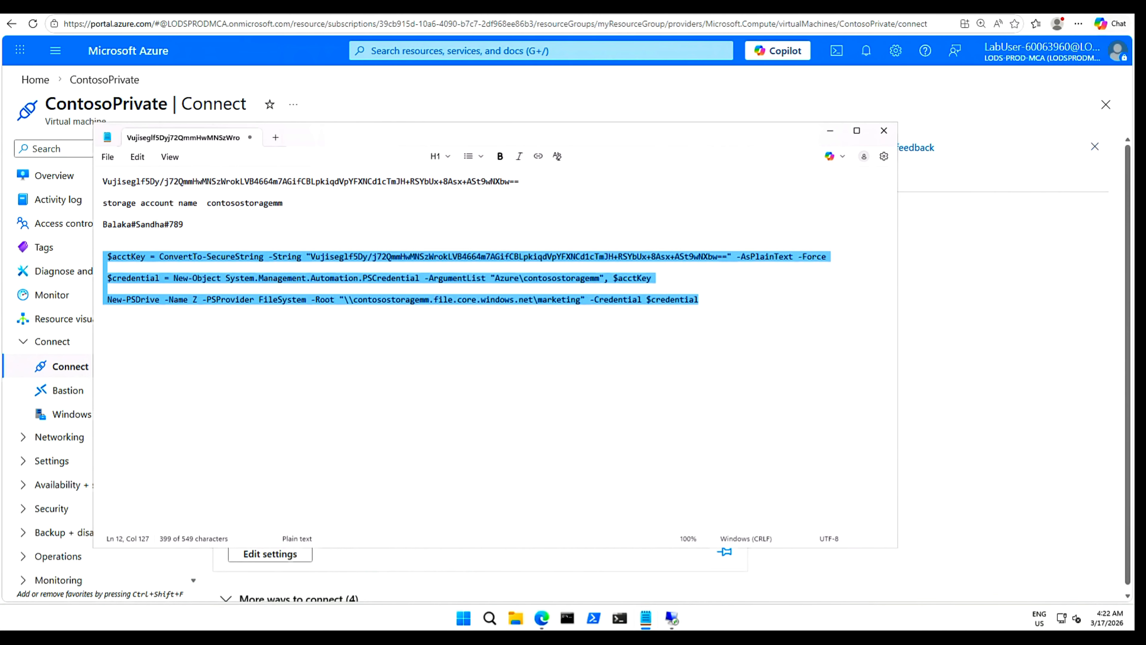
{"action": "right_click", "coordinate": [129, 262]}
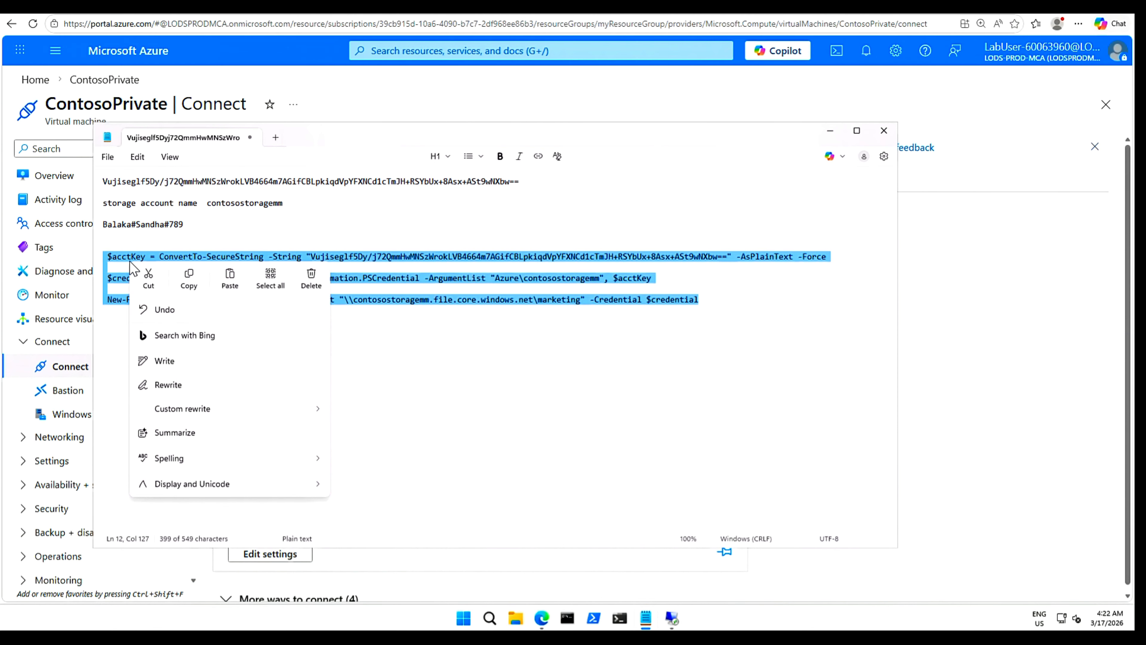
{"action": "left_click", "coordinate": [190, 284]}
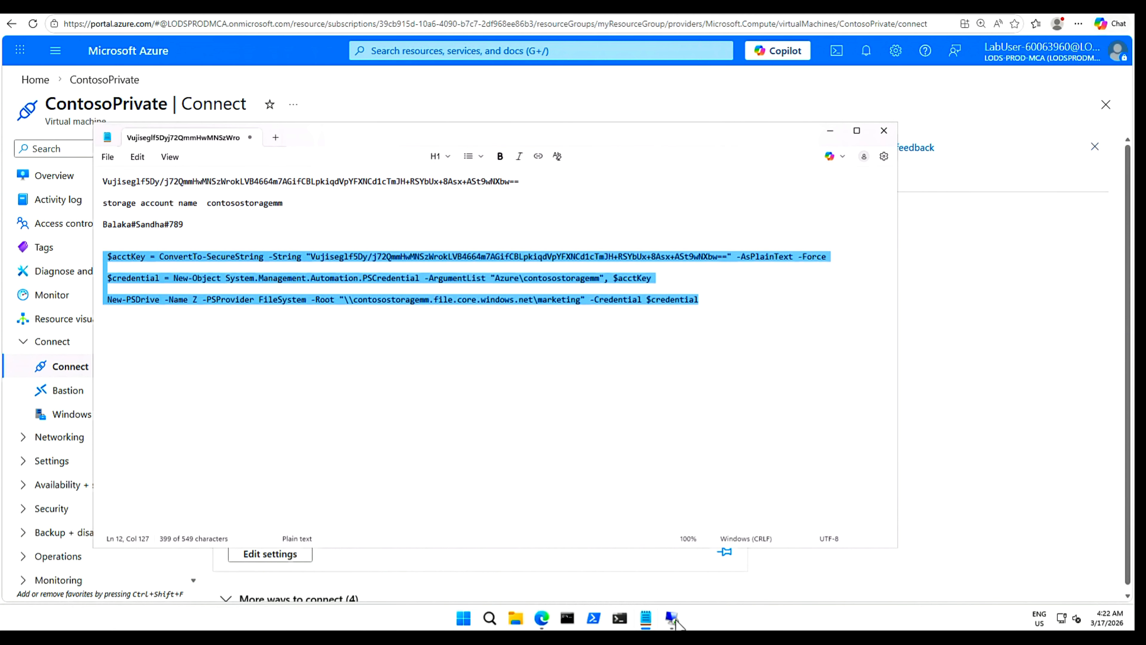
{"action": "left_click", "coordinate": [672, 619]}
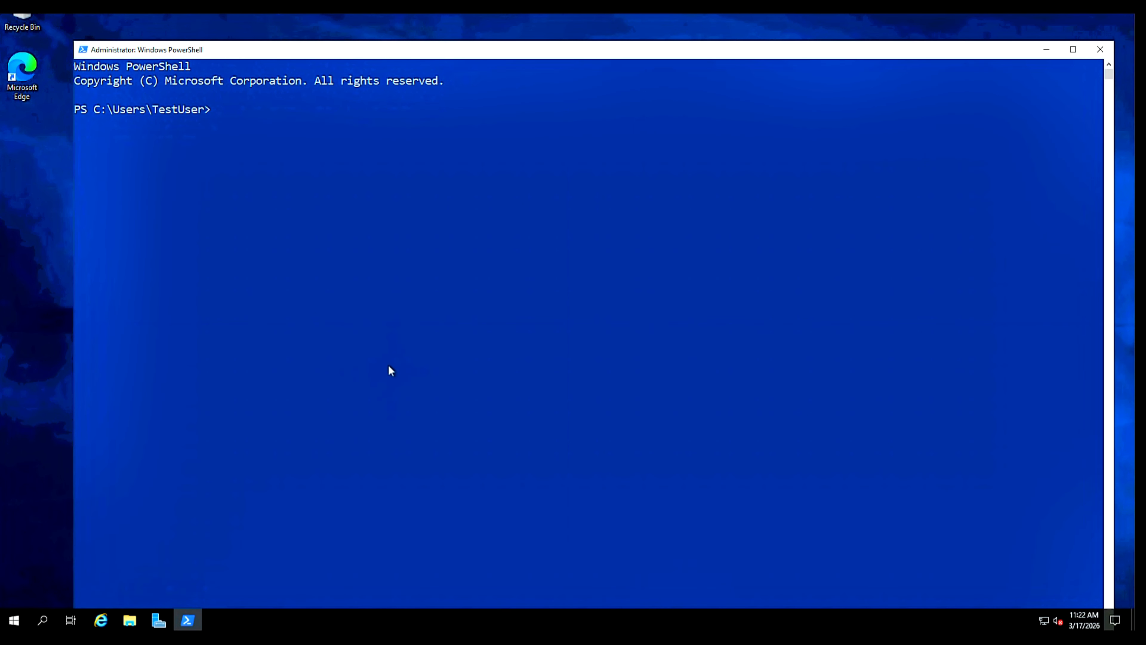
Paste the three commands into remote PowerShell and run them to map drive Z.
{"action": "right_click", "coordinate": [330, 234]}
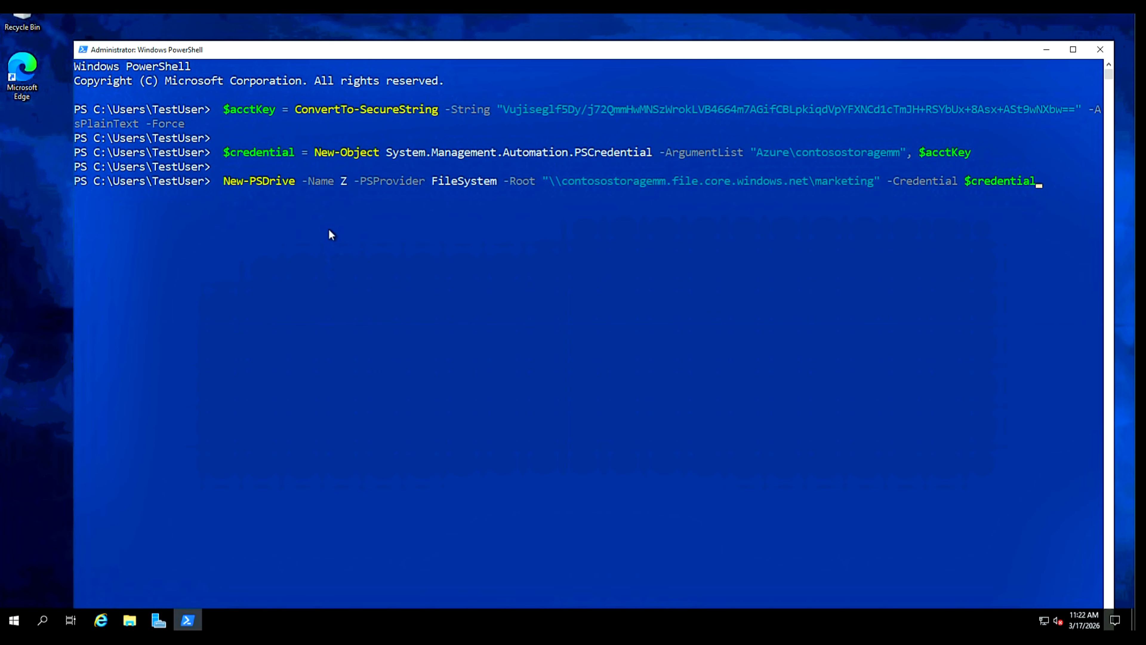
{"action": "key", "text": "Return"}
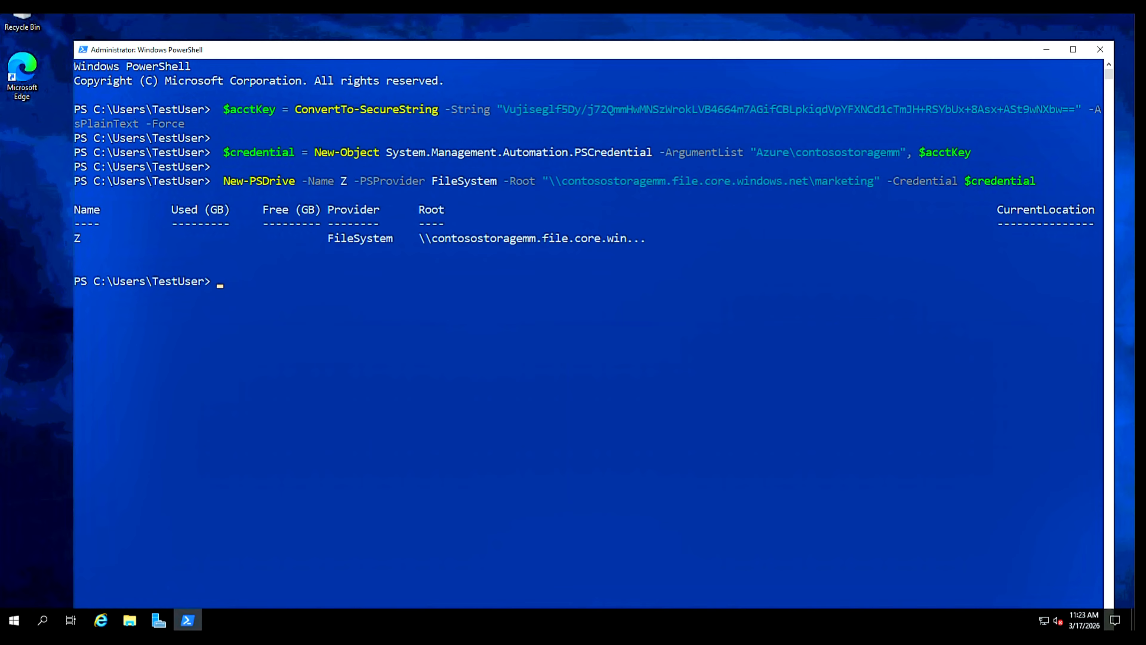
Ping bing.com from the VM, getting 100% packet loss, then disconnect the remote session.
{"action": "left_click", "coordinate": [607, 321]}
{"action": "key", "text": "ctrl+v"}
{"action": "type", "text": "ping bing.com"}
{"action": "key", "text": "Return"}
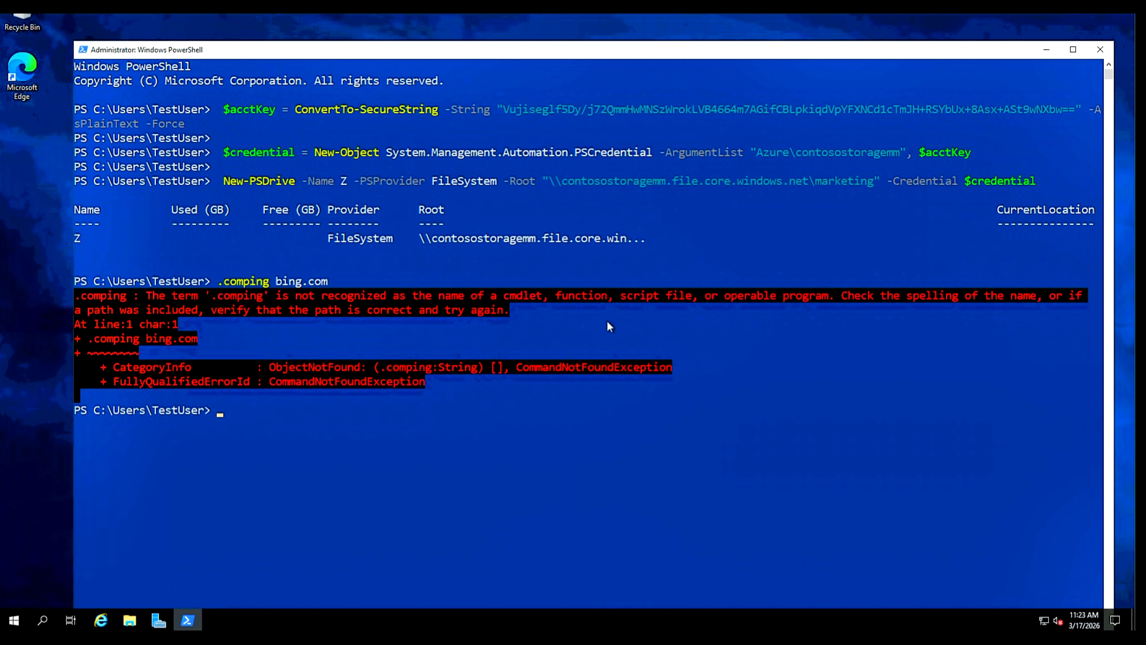
{"action": "type", "text": "ping bing.com"}
{"action": "key", "text": "Return"}
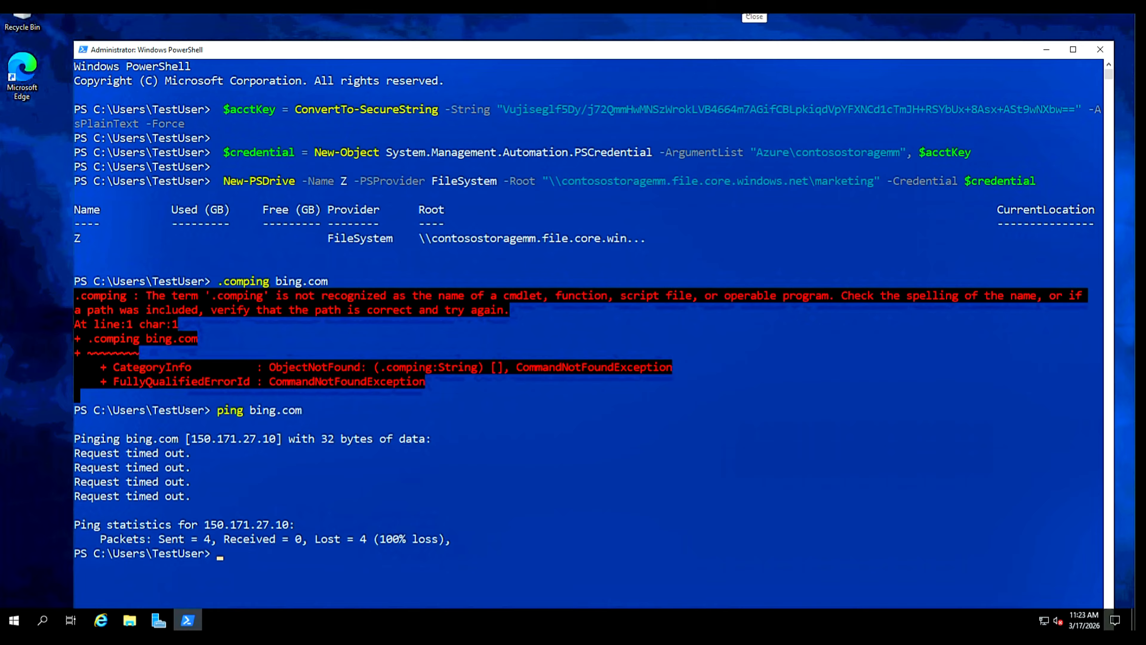
{"action": "left_click", "coordinate": [755, 5]}
{"action": "left_click", "coordinate": [607, 331]}
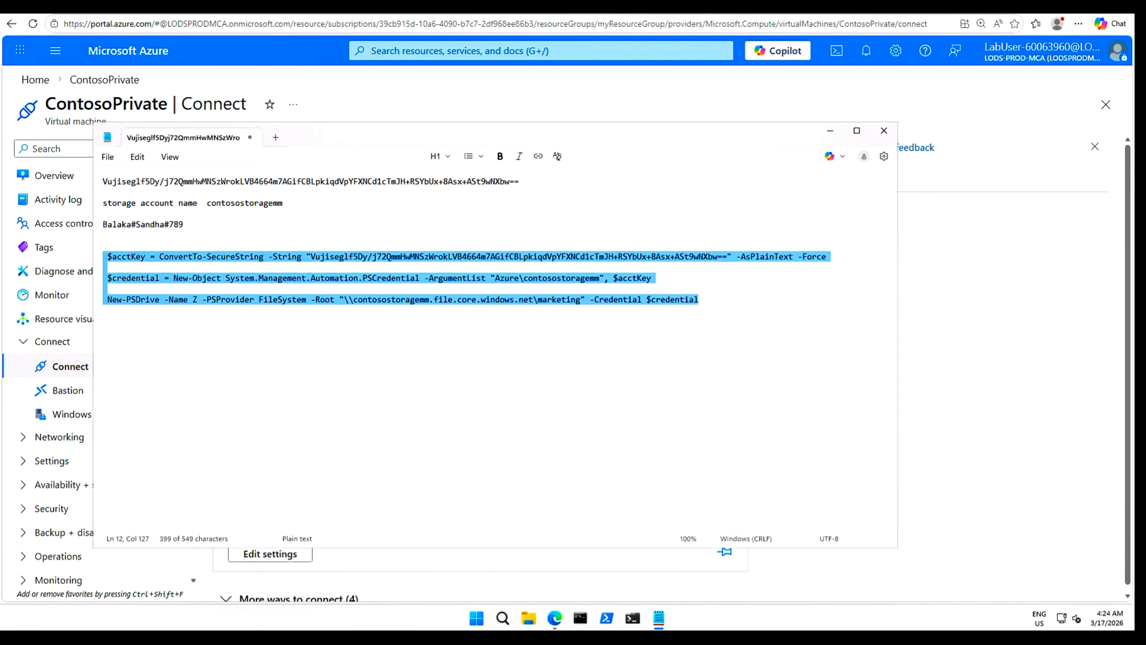
Bring the Azure portal forward and close Cloud Shell to see the contosostoragemm overview.
{"action": "left_click", "coordinate": [379, 85]}
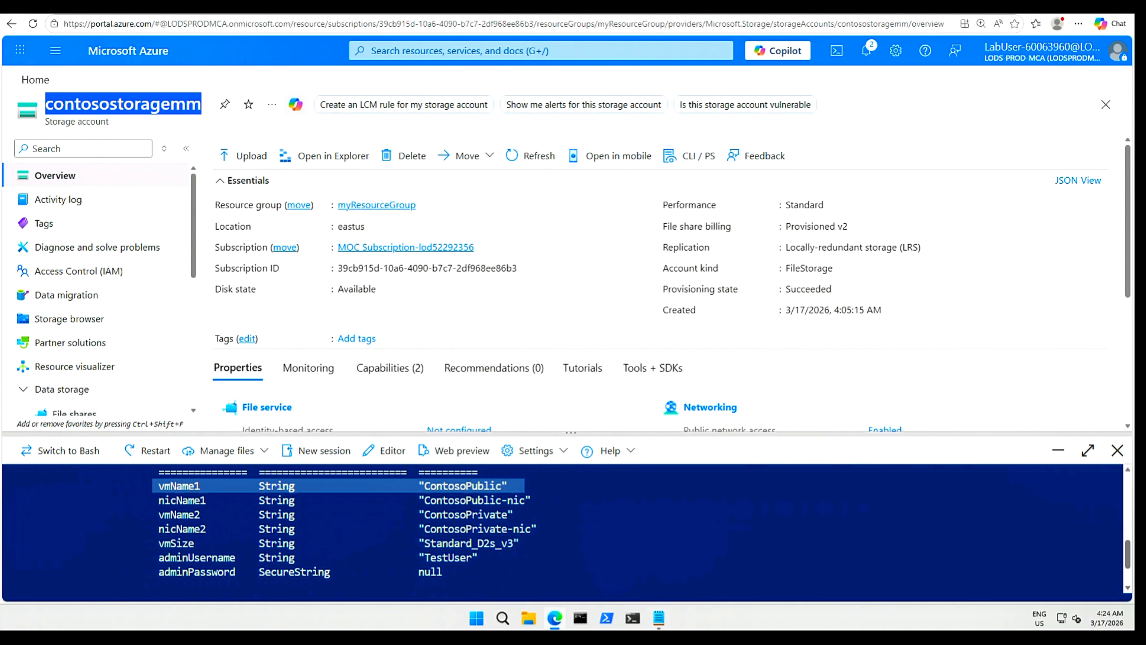
{"action": "left_click", "coordinate": [1118, 451]}
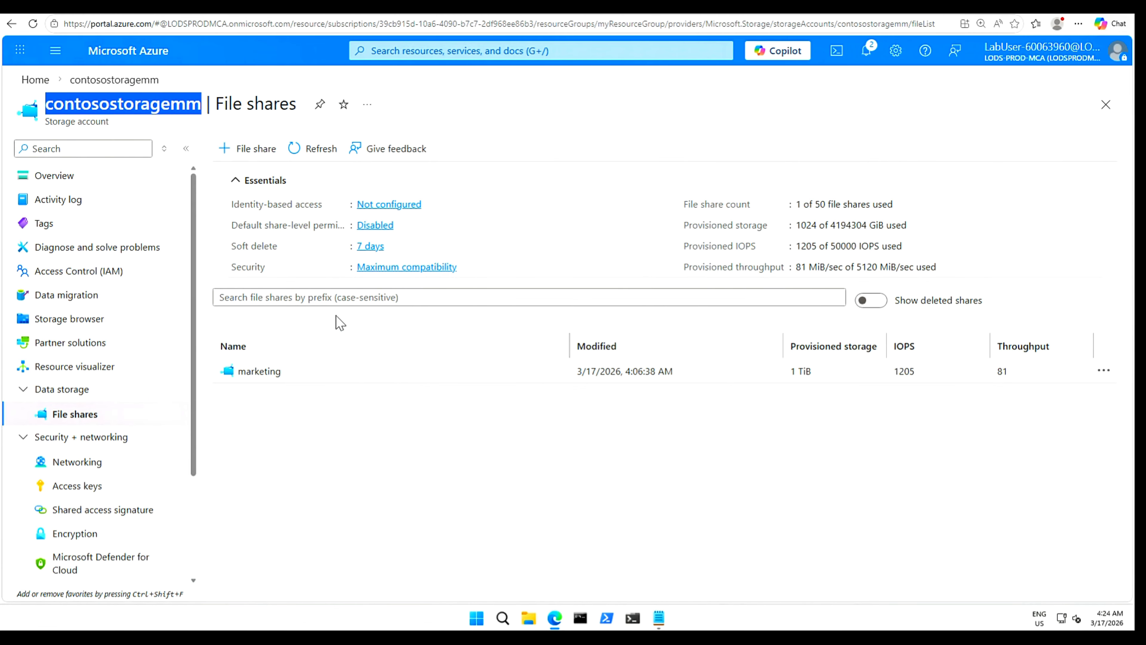
Open the marketing file share and try Browse, which returns a 401 no-access error.
{"action": "left_click", "coordinate": [260, 372]}
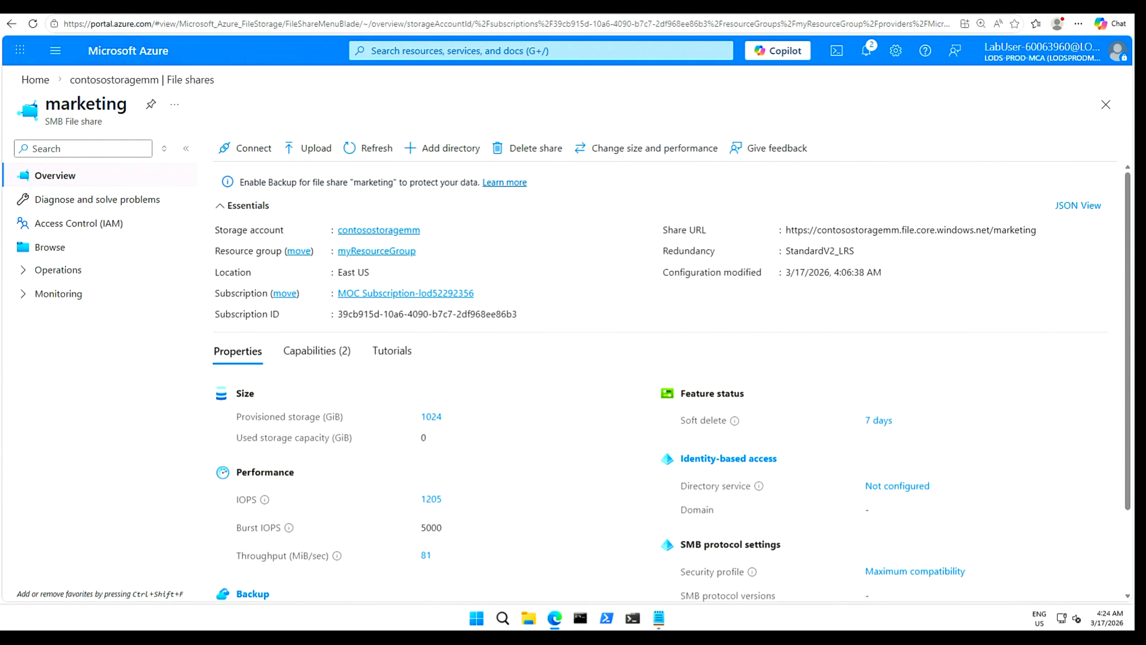
{"action": "scroll", "coordinate": [702, 422], "scroll_direction": "down", "scroll_amount": 2}
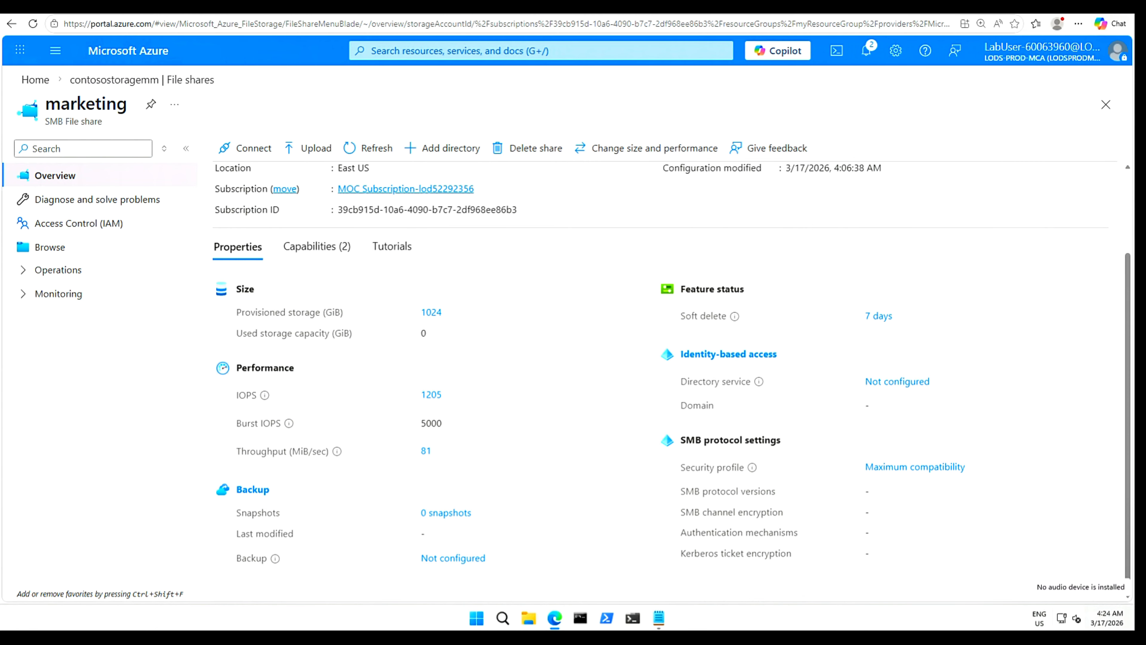
{"action": "scroll", "coordinate": [448, 324], "scroll_direction": "up", "scroll_amount": 2}
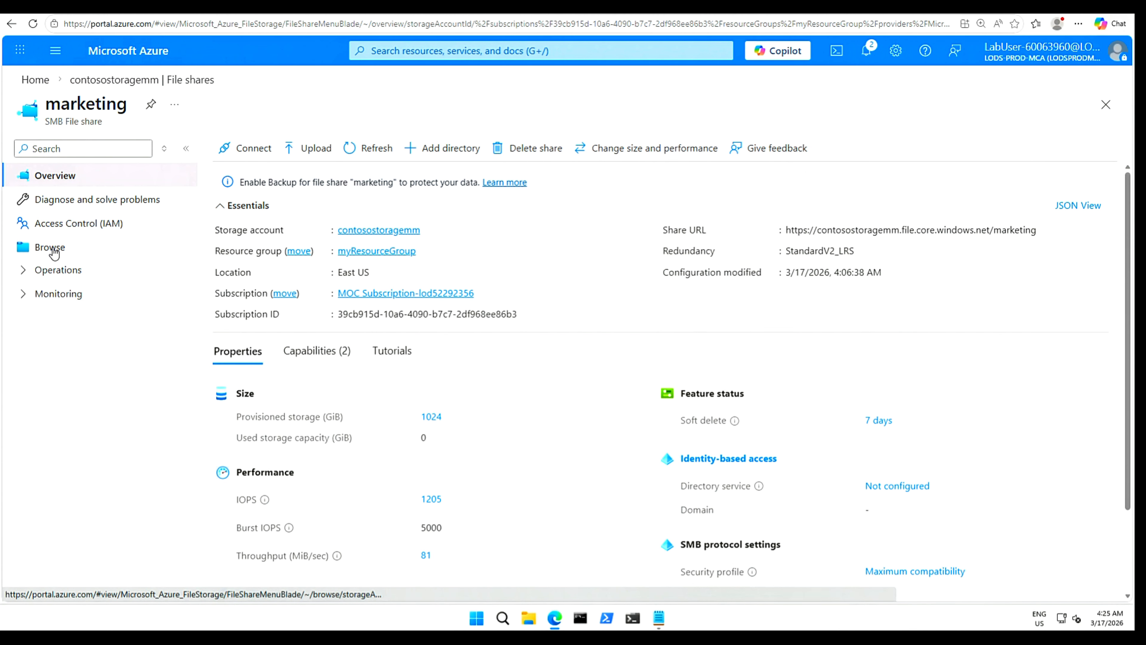
{"action": "left_click", "coordinate": [54, 252]}
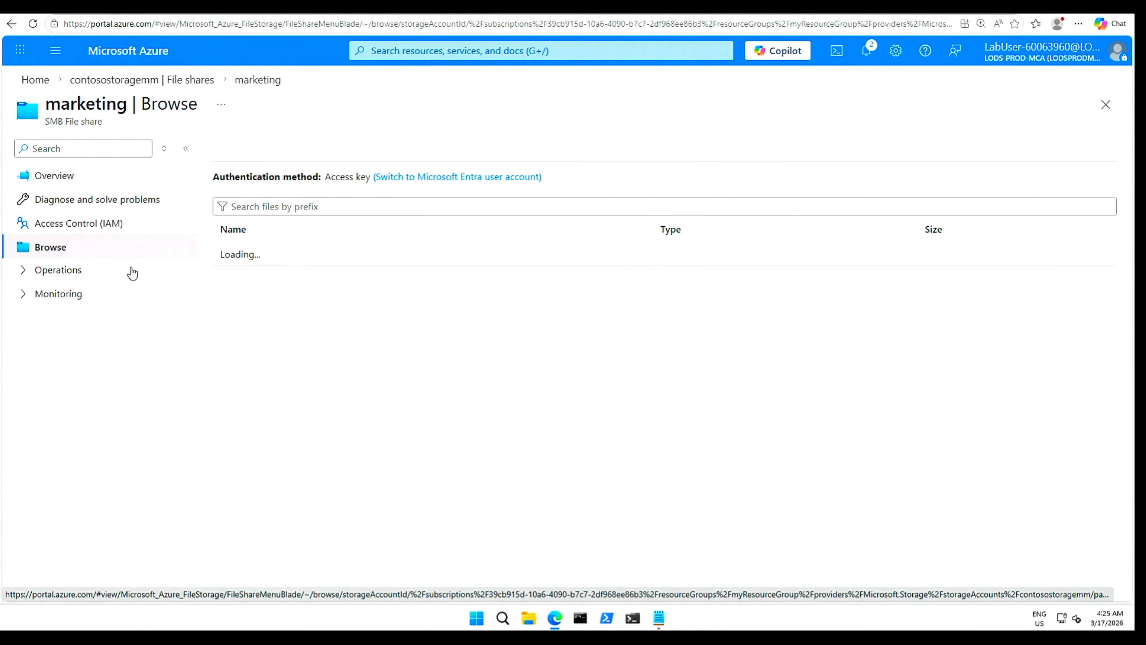
{"action": "left_click", "coordinate": [637, 329]}
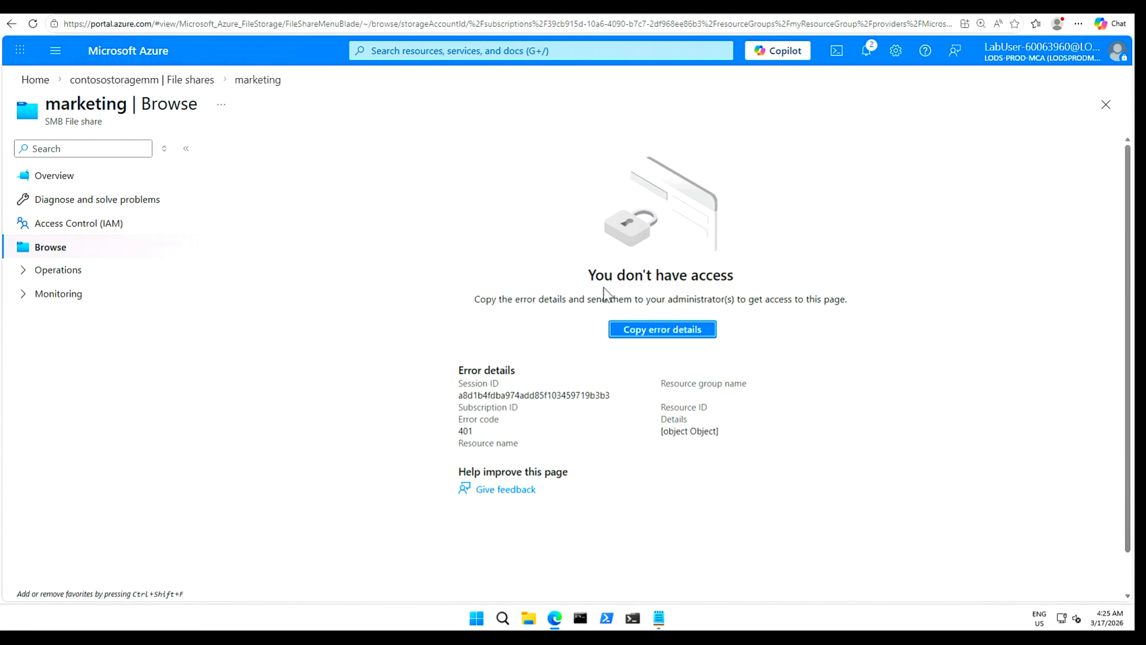